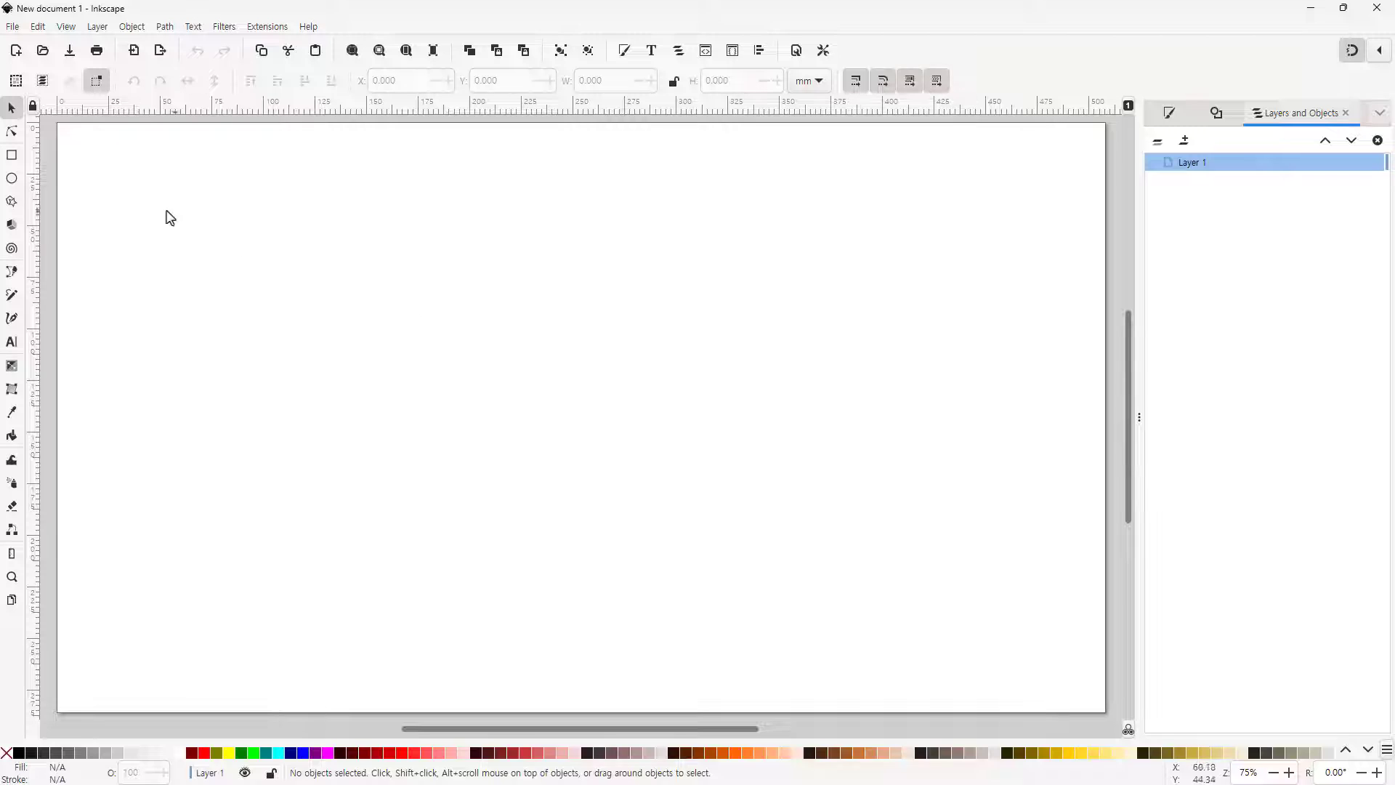
Draw a yellow three-cornered polygon about 214 × 201 mm with the Stars and Polygons tool
{"action": "left_click", "coordinate": [11, 207]}
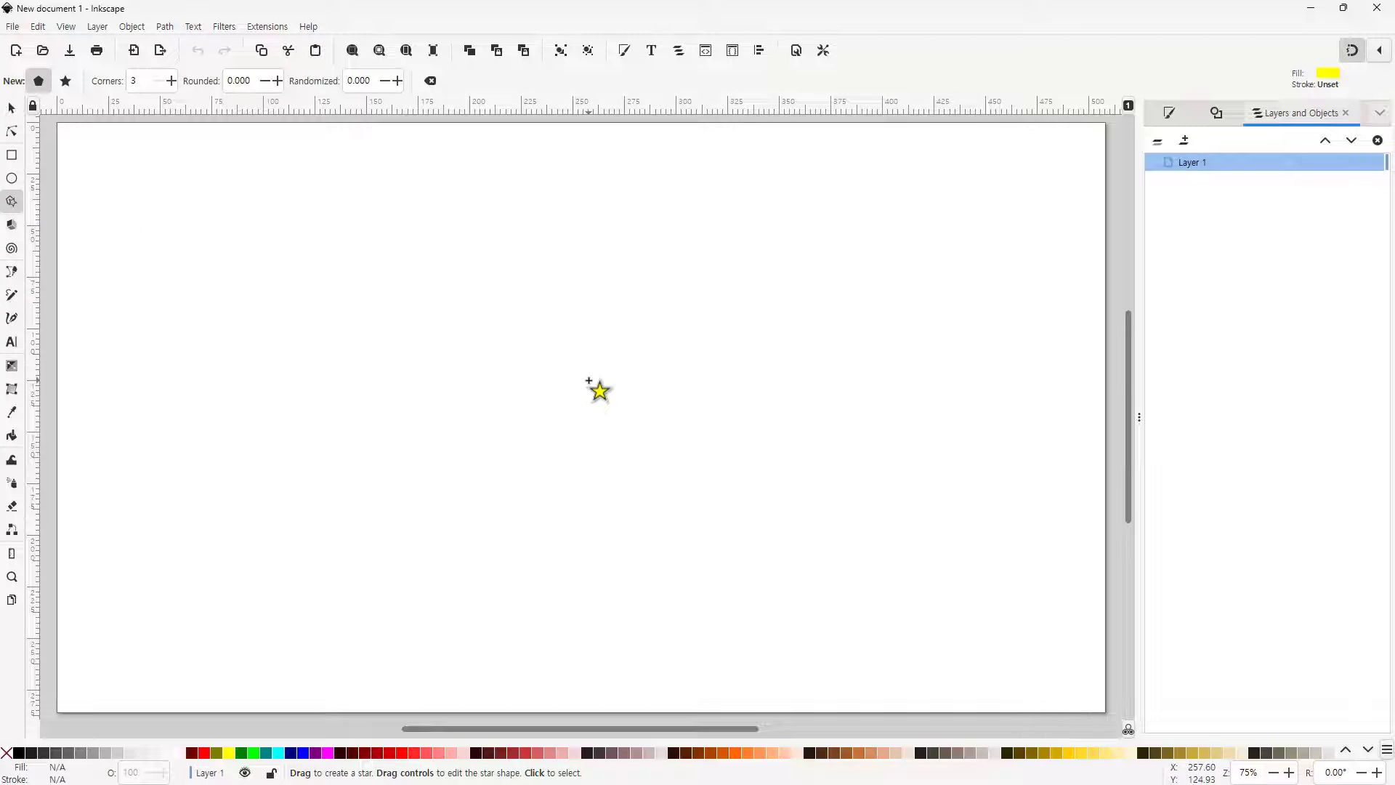
{"action": "left_click_drag", "start_coordinate": [589, 381], "coordinate": [790, 540]}
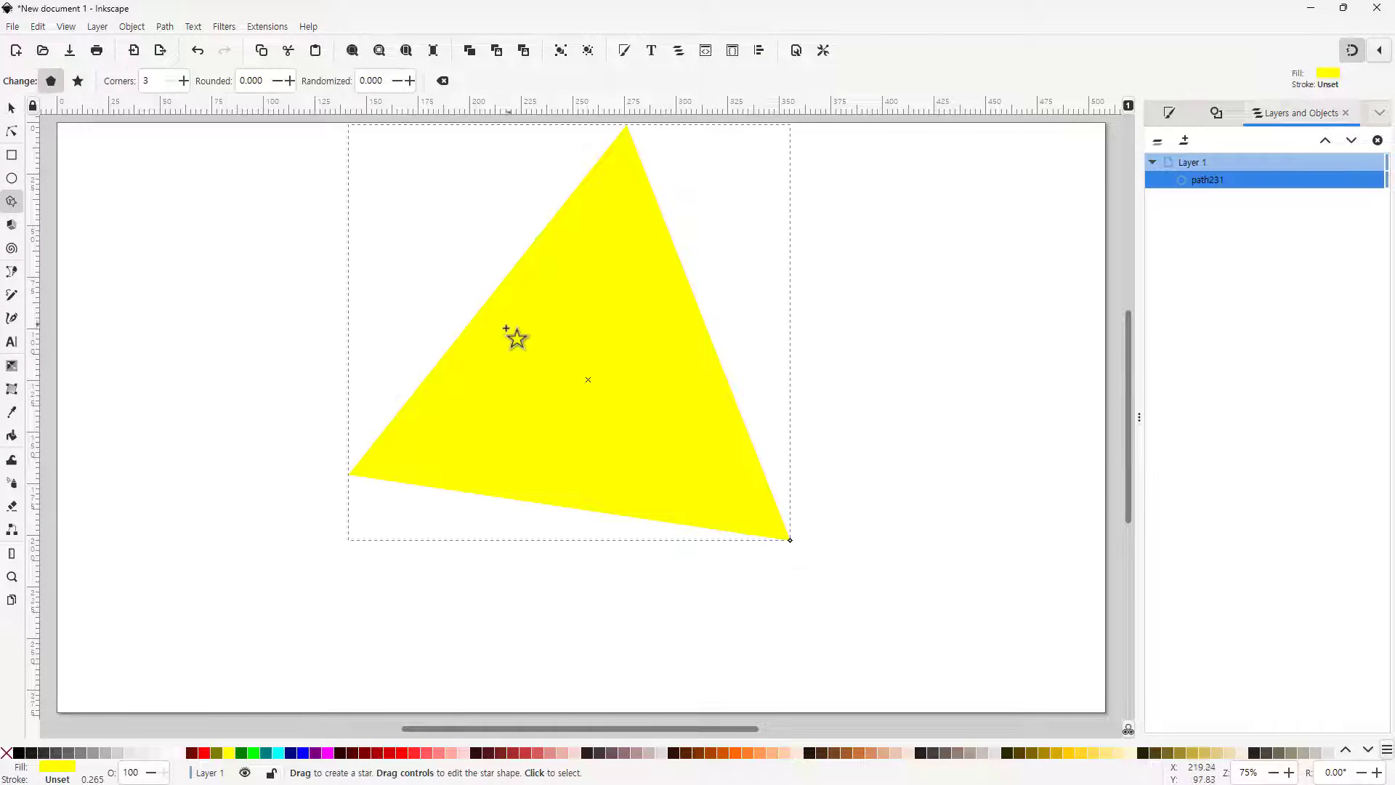
Raise the polygon's corner count to 7, then lower it back to 3
{"action": "left_click", "coordinate": [183, 81]}
{"action": "left_click", "coordinate": [184, 82]}
{"action": "left_click", "coordinate": [183, 81]}
{"action": "left_click", "coordinate": [183, 81]}
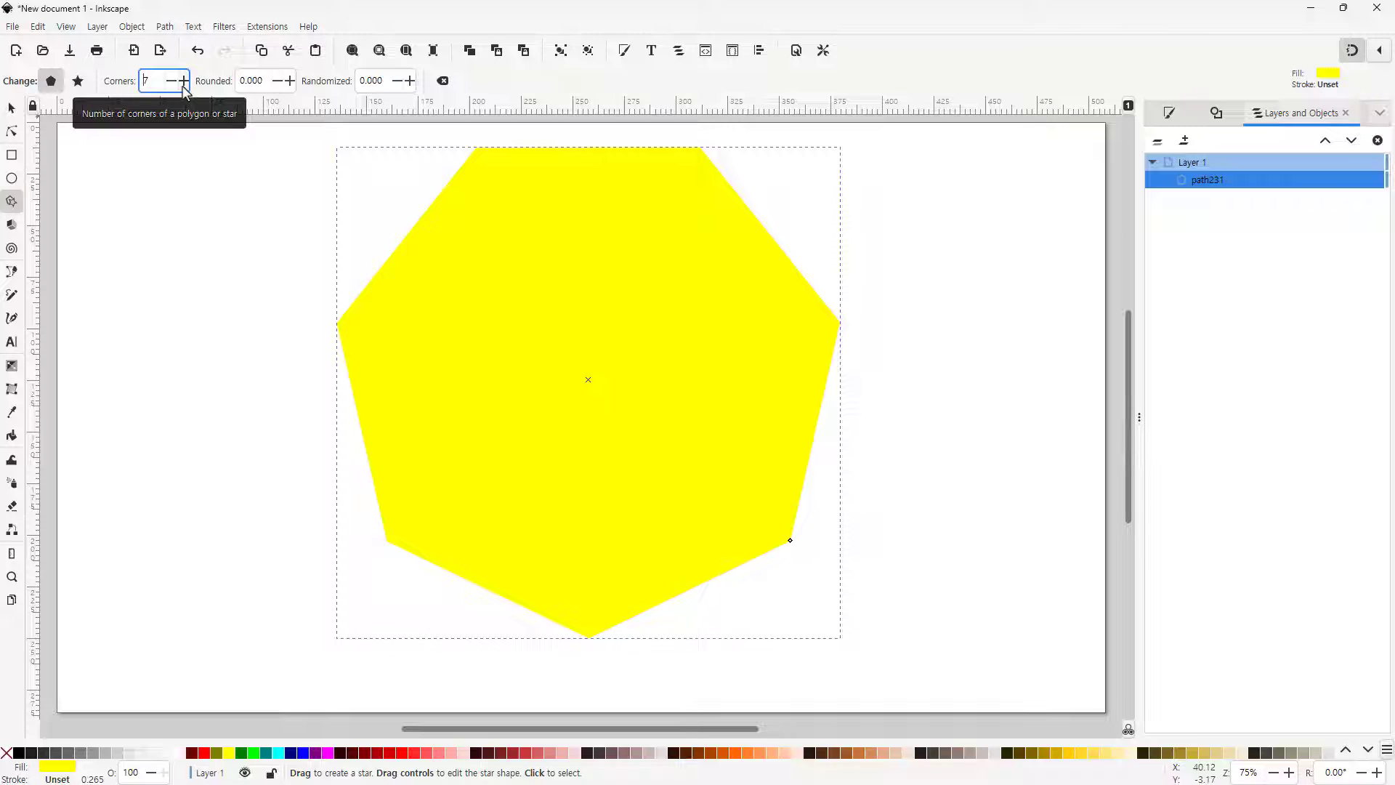
{"action": "left_click", "coordinate": [173, 82]}
{"action": "left_click", "coordinate": [173, 81]}
{"action": "left_click", "coordinate": [173, 81]}
{"action": "left_click", "coordinate": [173, 81]}
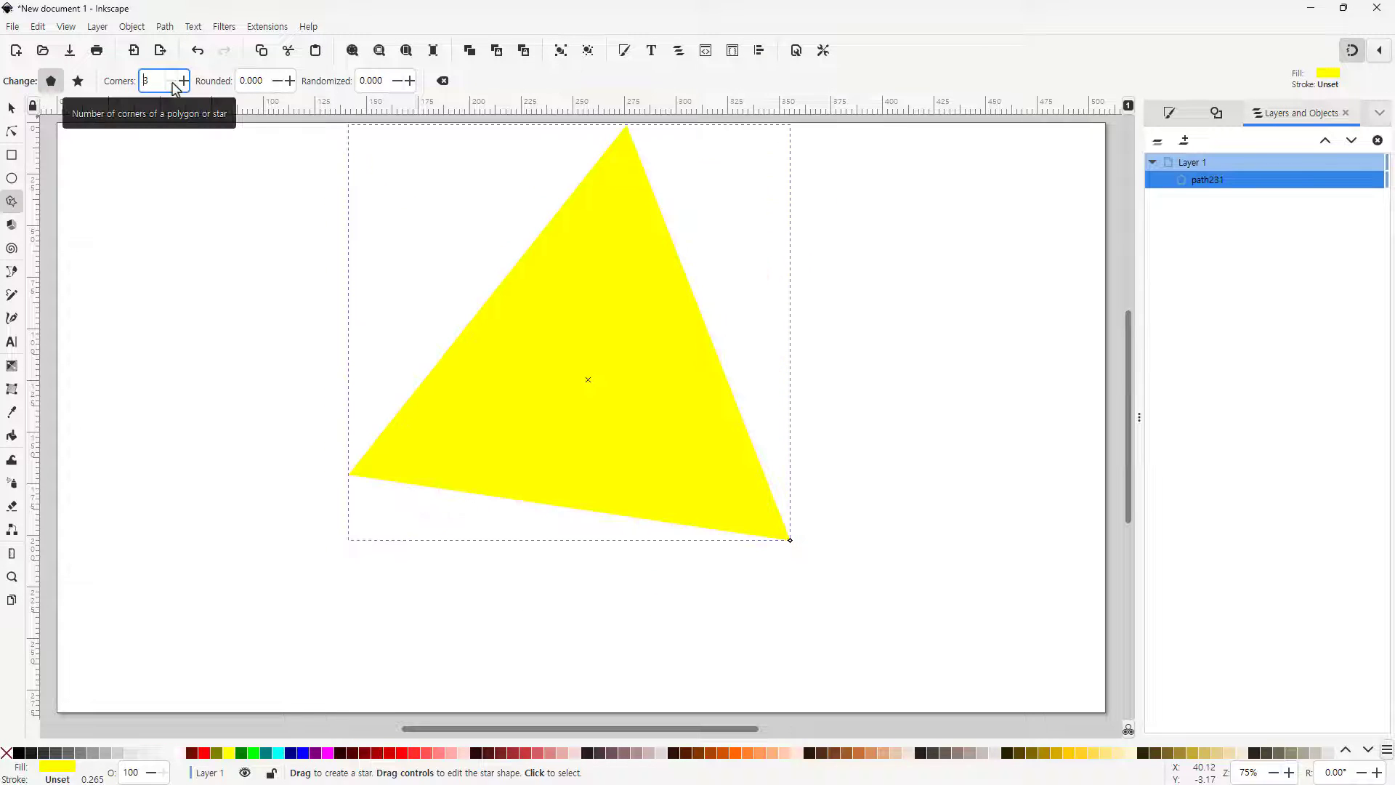
Move the triangle slightly down on the page
{"action": "left_click", "coordinate": [11, 111]}
{"action": "left_click_drag", "start_coordinate": [551, 351], "coordinate": [558, 415]}
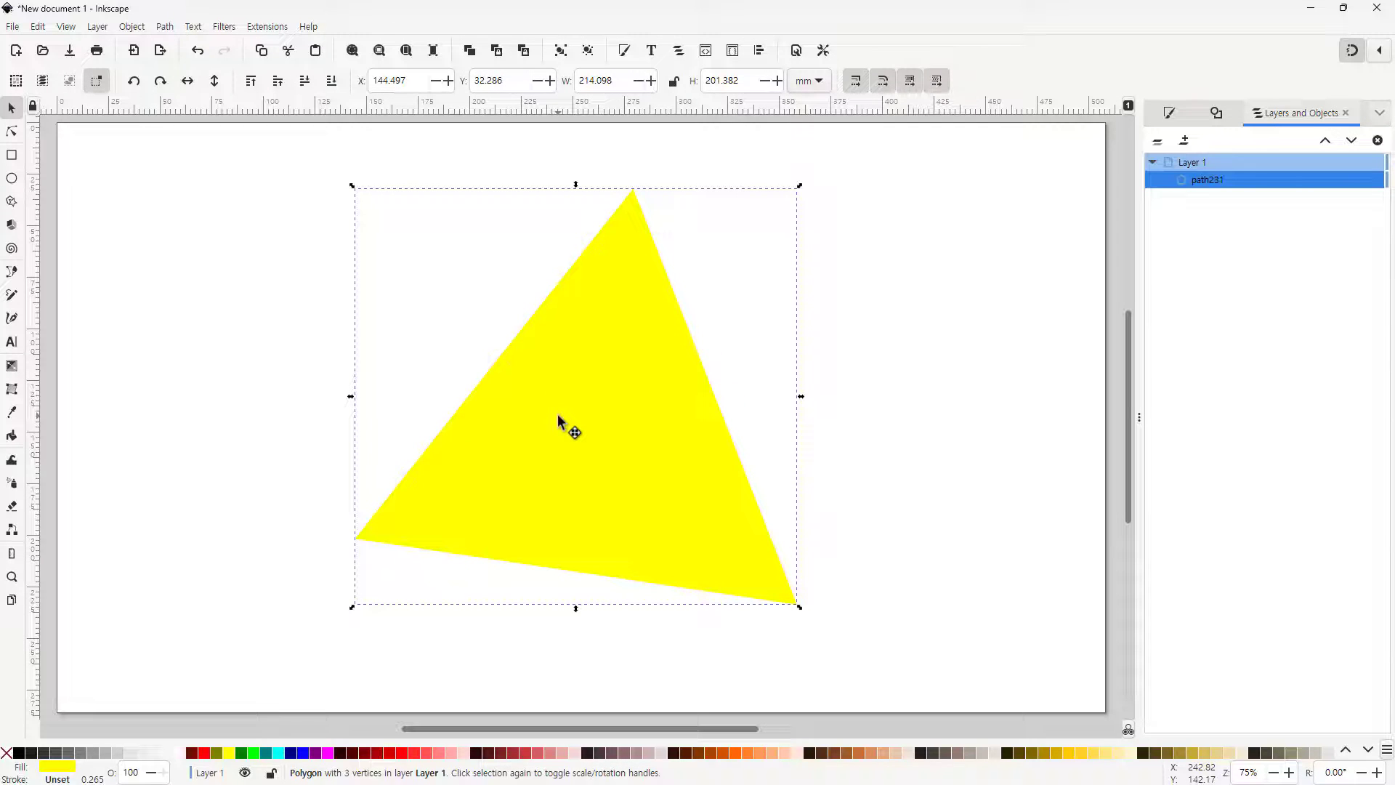
Convert the triangle to a path and move its top vertex about 100 px to the left
{"action": "left_click", "coordinate": [12, 132]}
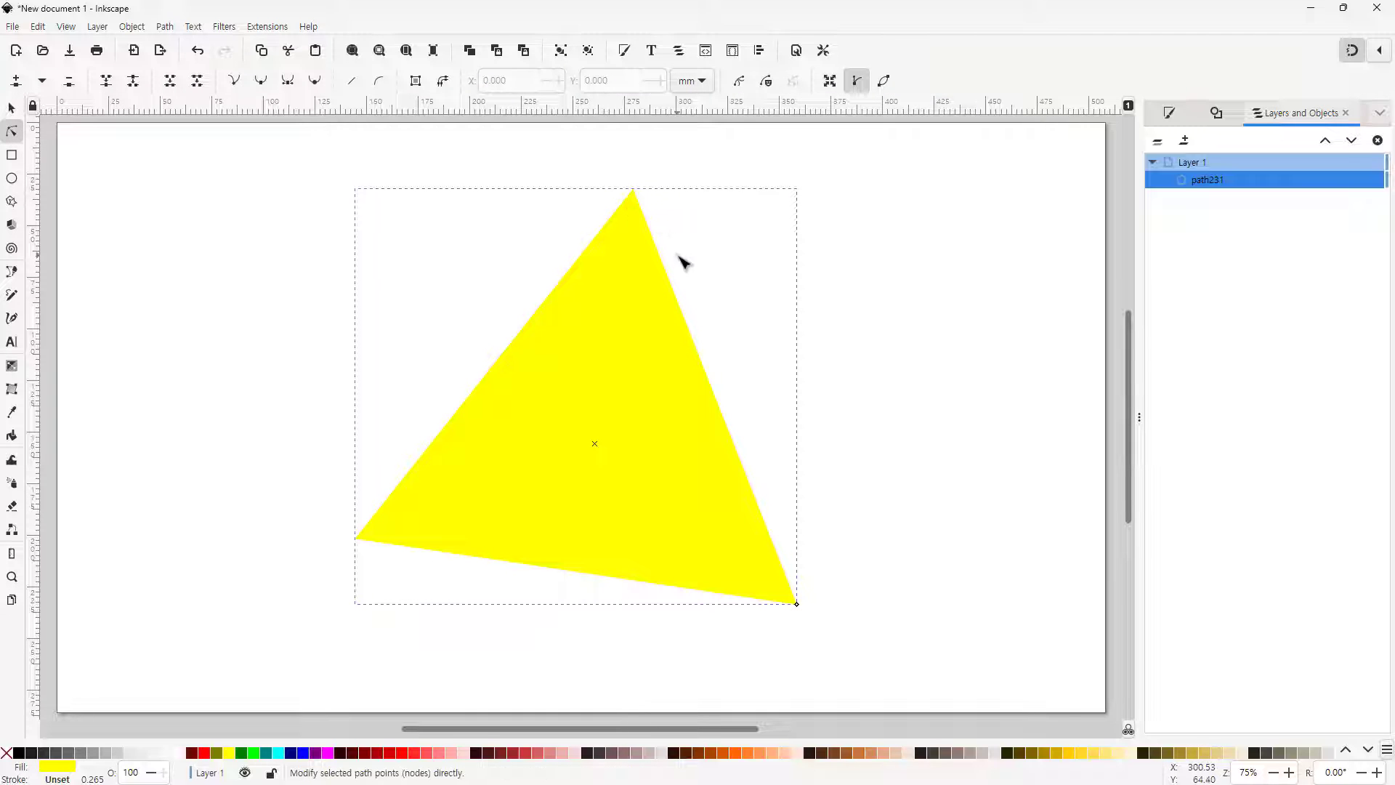
{"action": "left_click", "coordinate": [167, 27]}
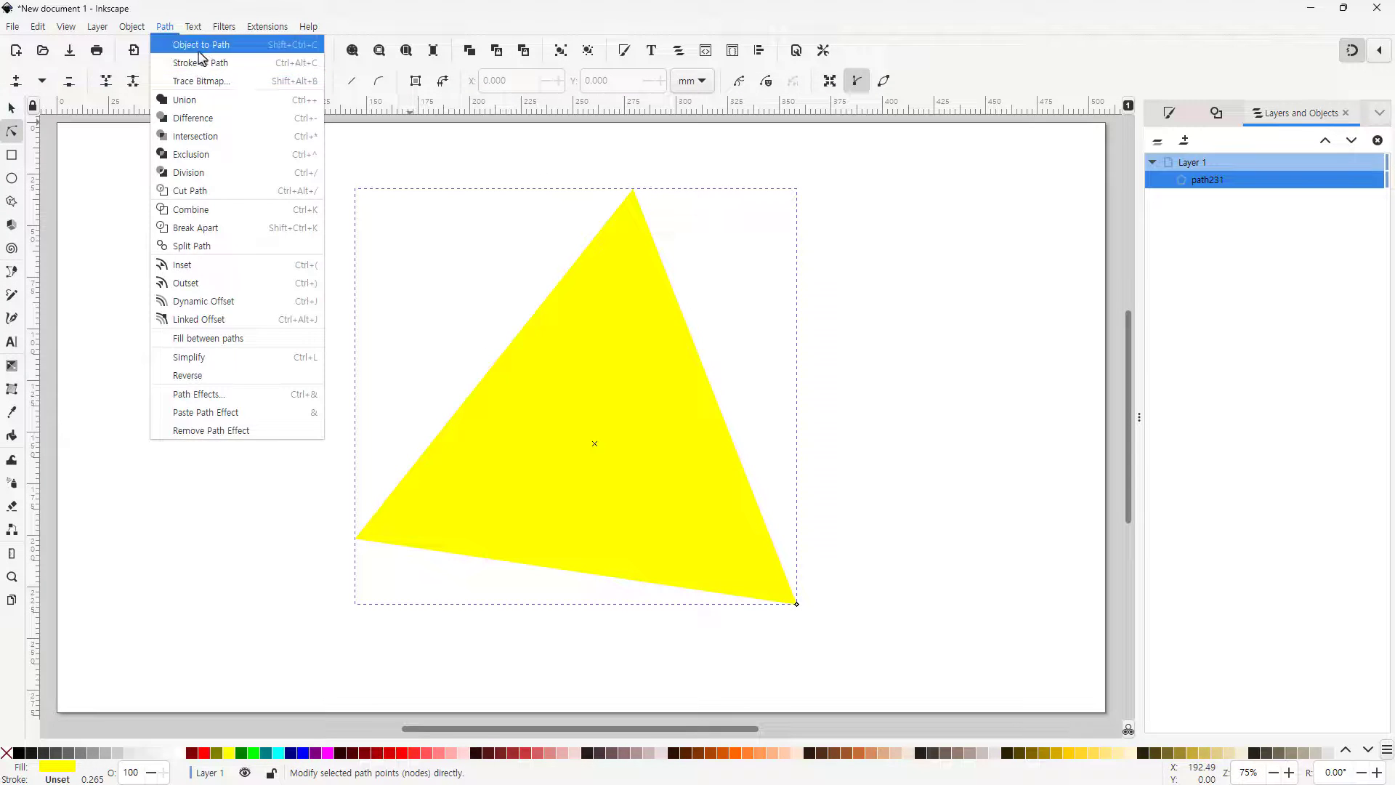
{"action": "left_click", "coordinate": [190, 41]}
{"action": "left_click_drag", "start_coordinate": [636, 191], "coordinate": [499, 194]}
{"action": "left_click", "coordinate": [11, 107]}
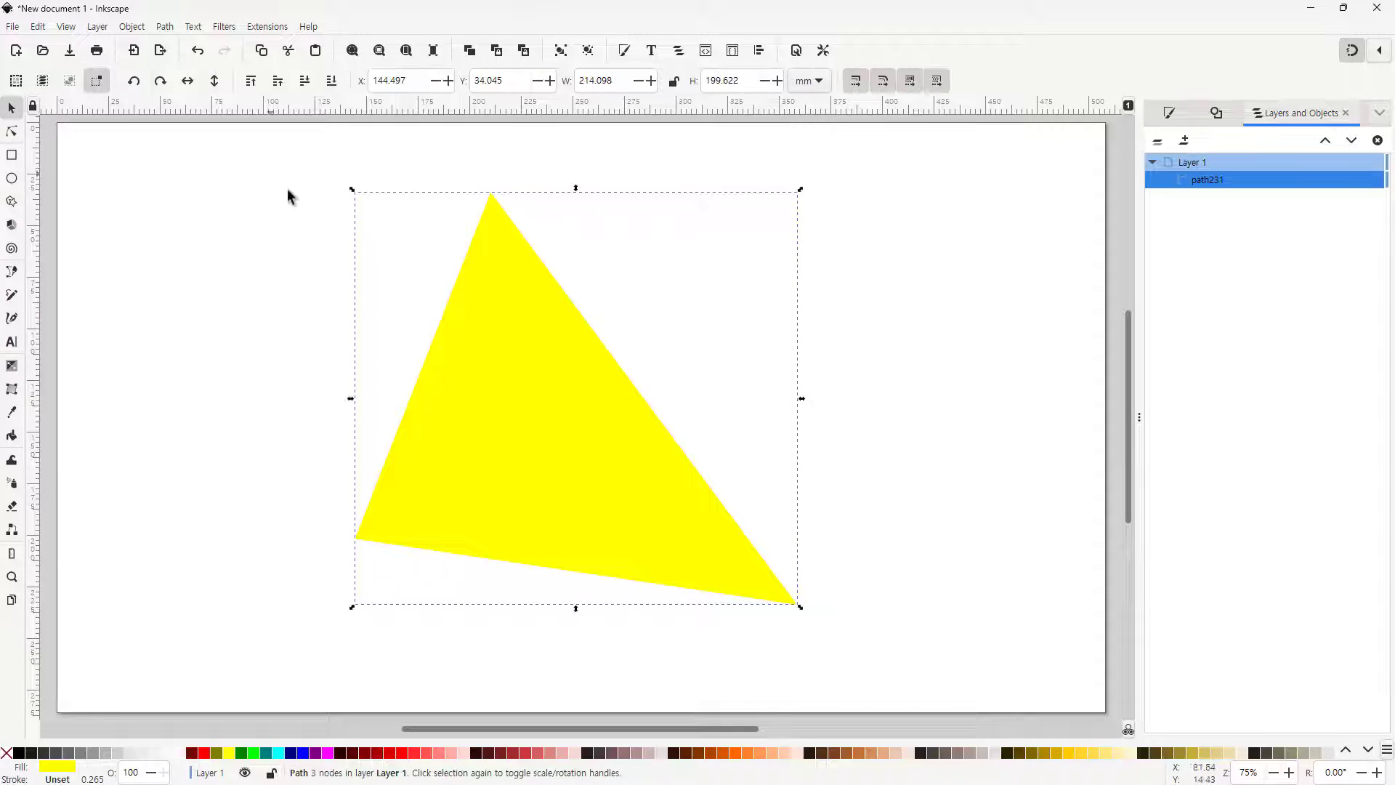
Draw a closed Spiro path through the triangle's three vertices, forming its circumscribed circle
{"action": "left_click", "coordinate": [304, 270]}
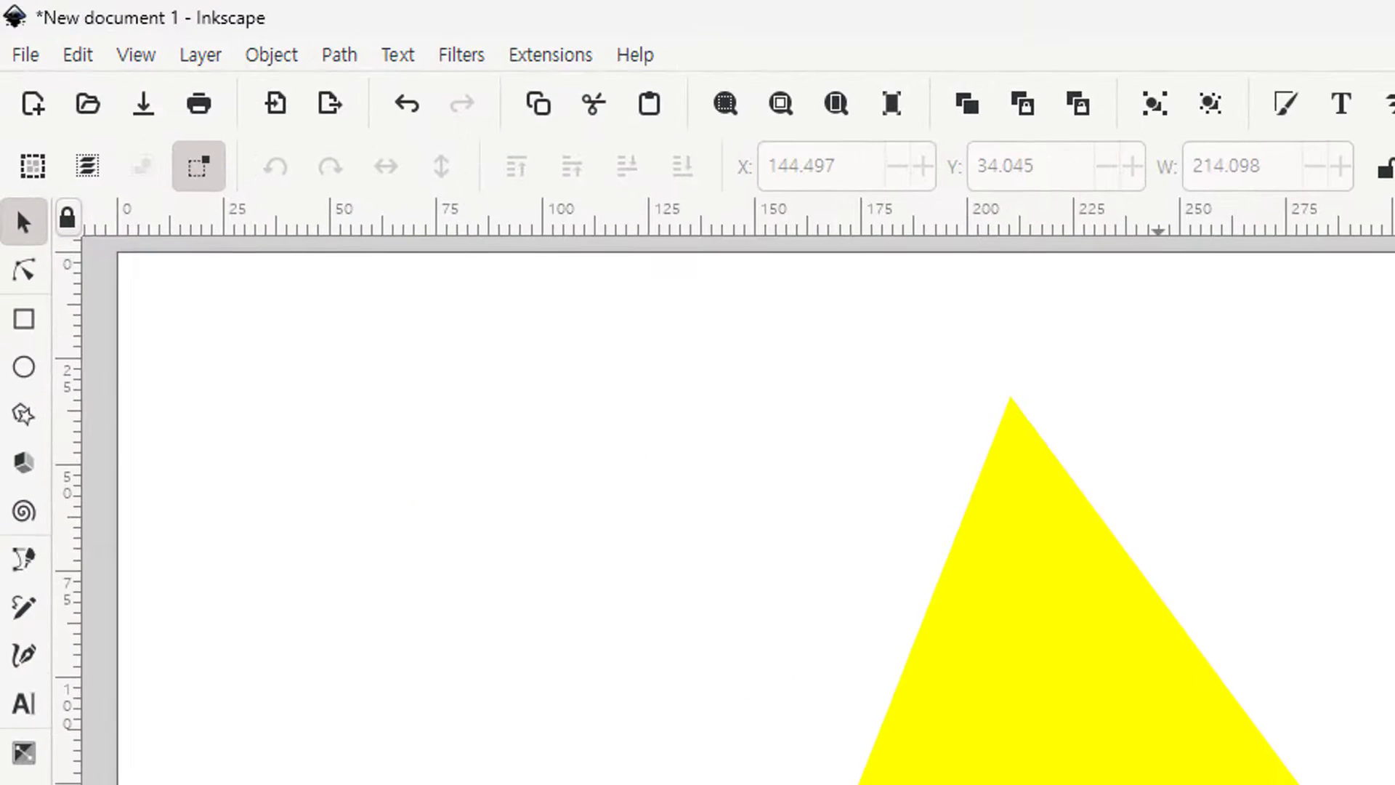
{"action": "left_click", "coordinate": [20, 565]}
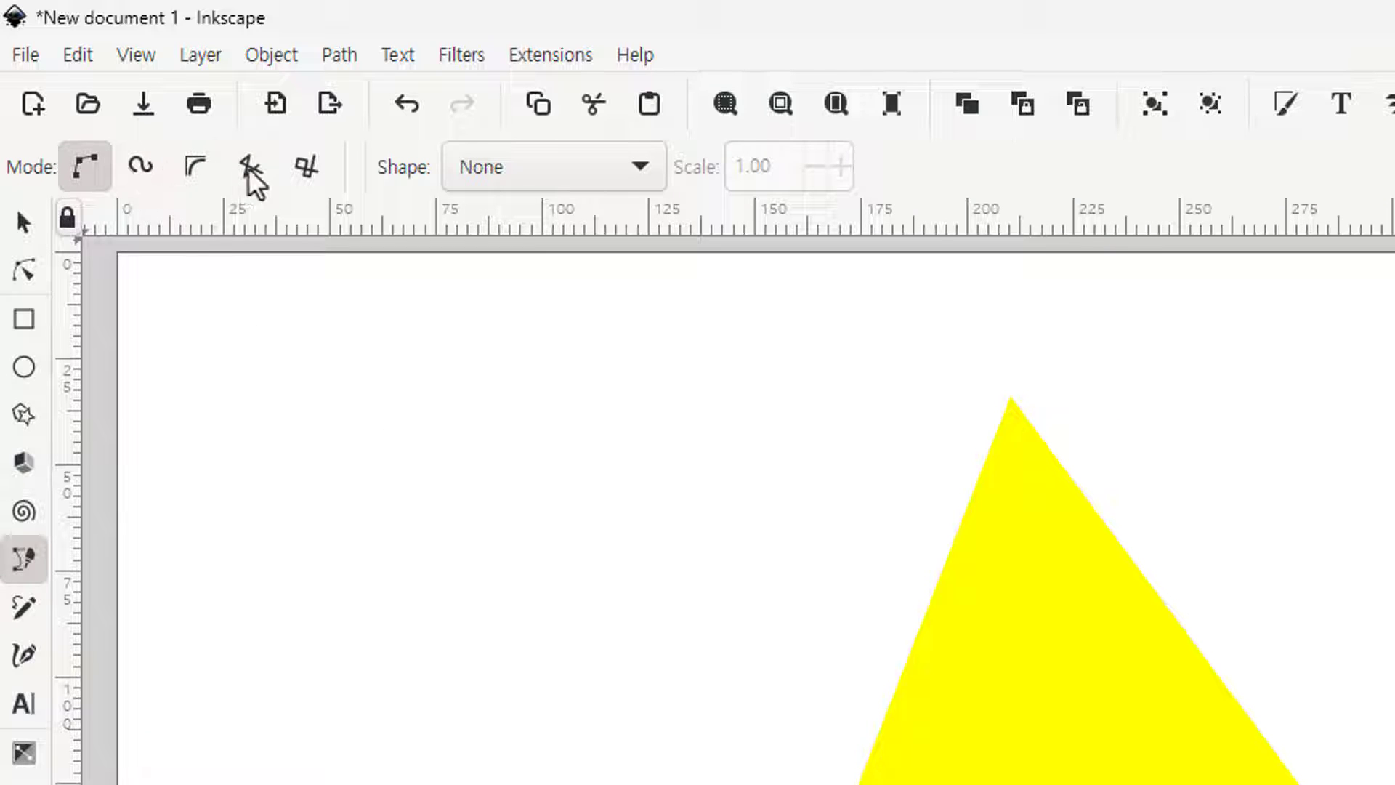
{"action": "left_click", "coordinate": [142, 169]}
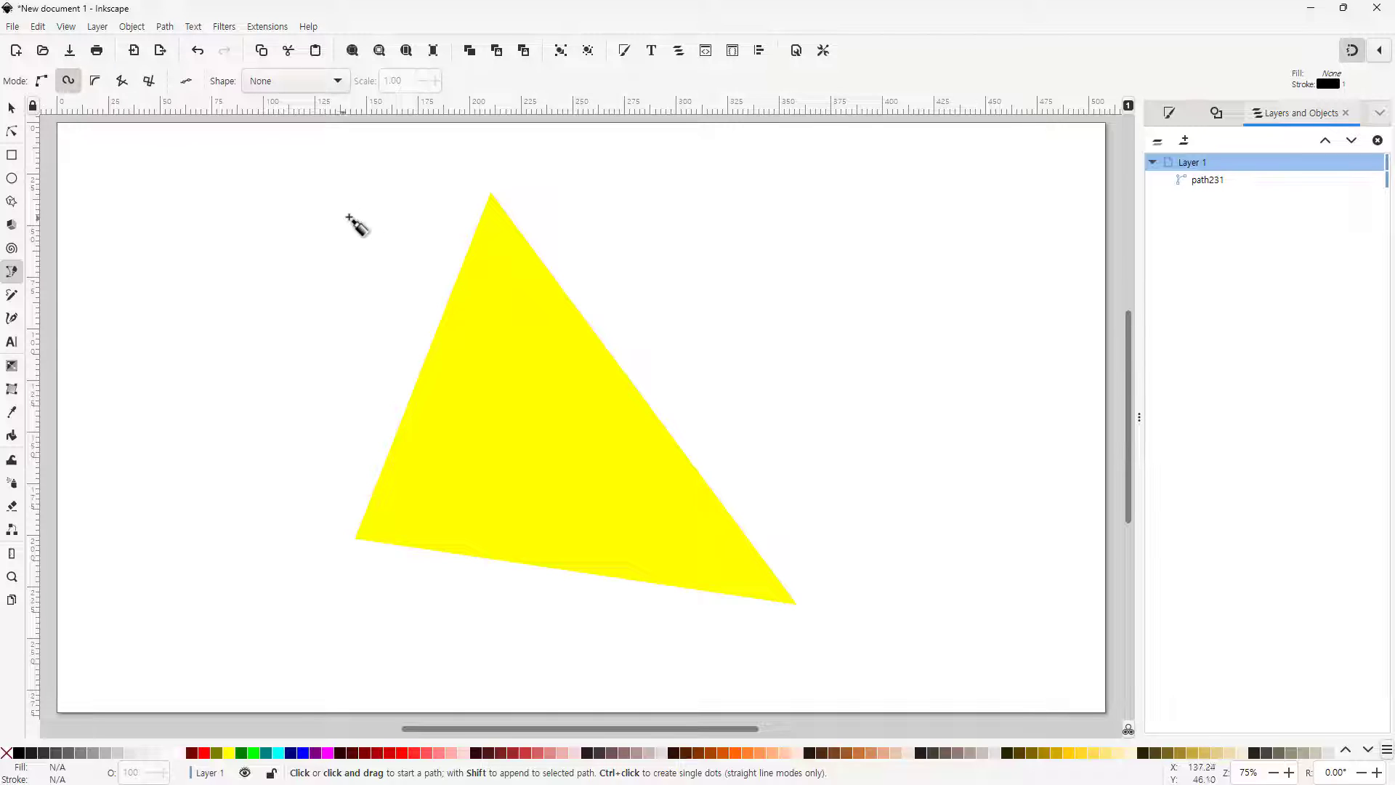
{"action": "left_click", "coordinate": [490, 194]}
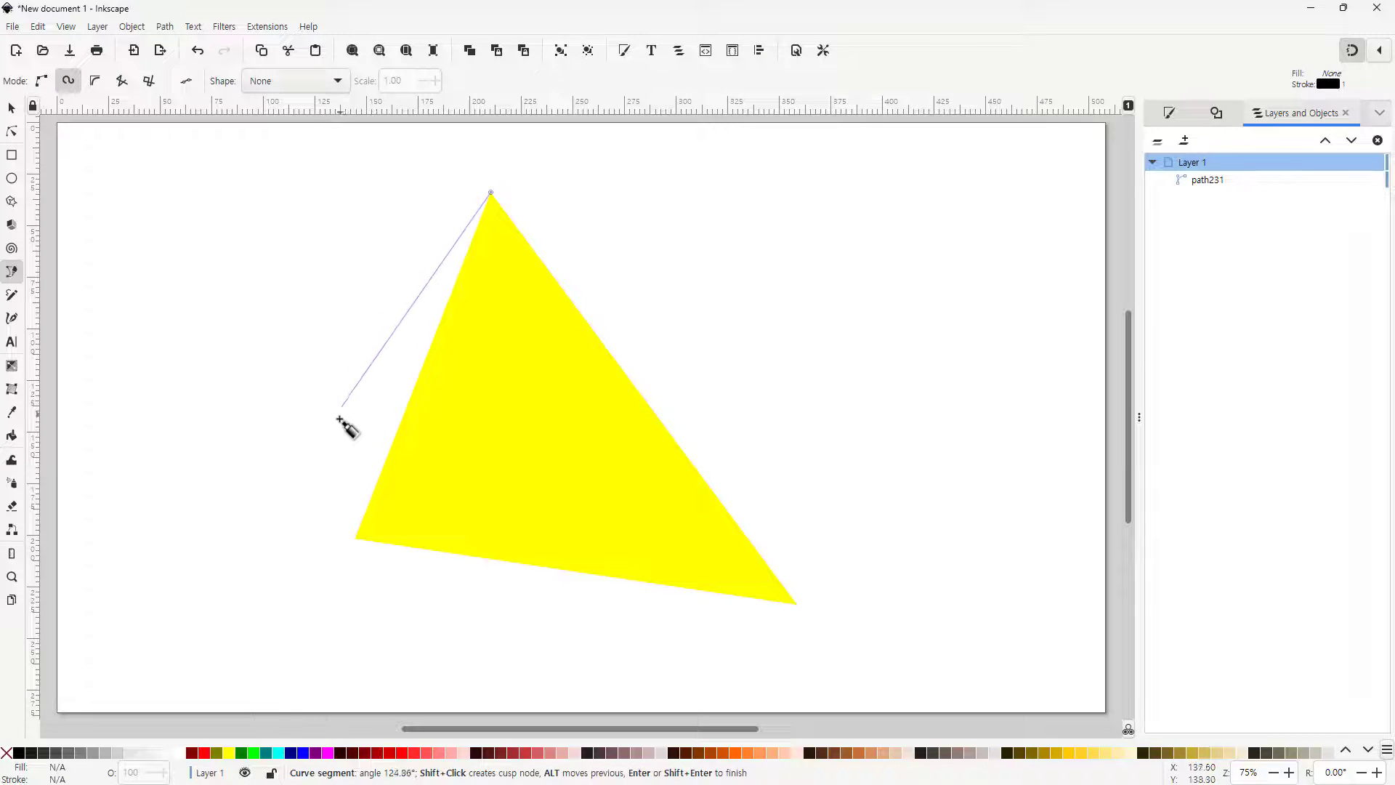
{"action": "left_click", "coordinate": [356, 539]}
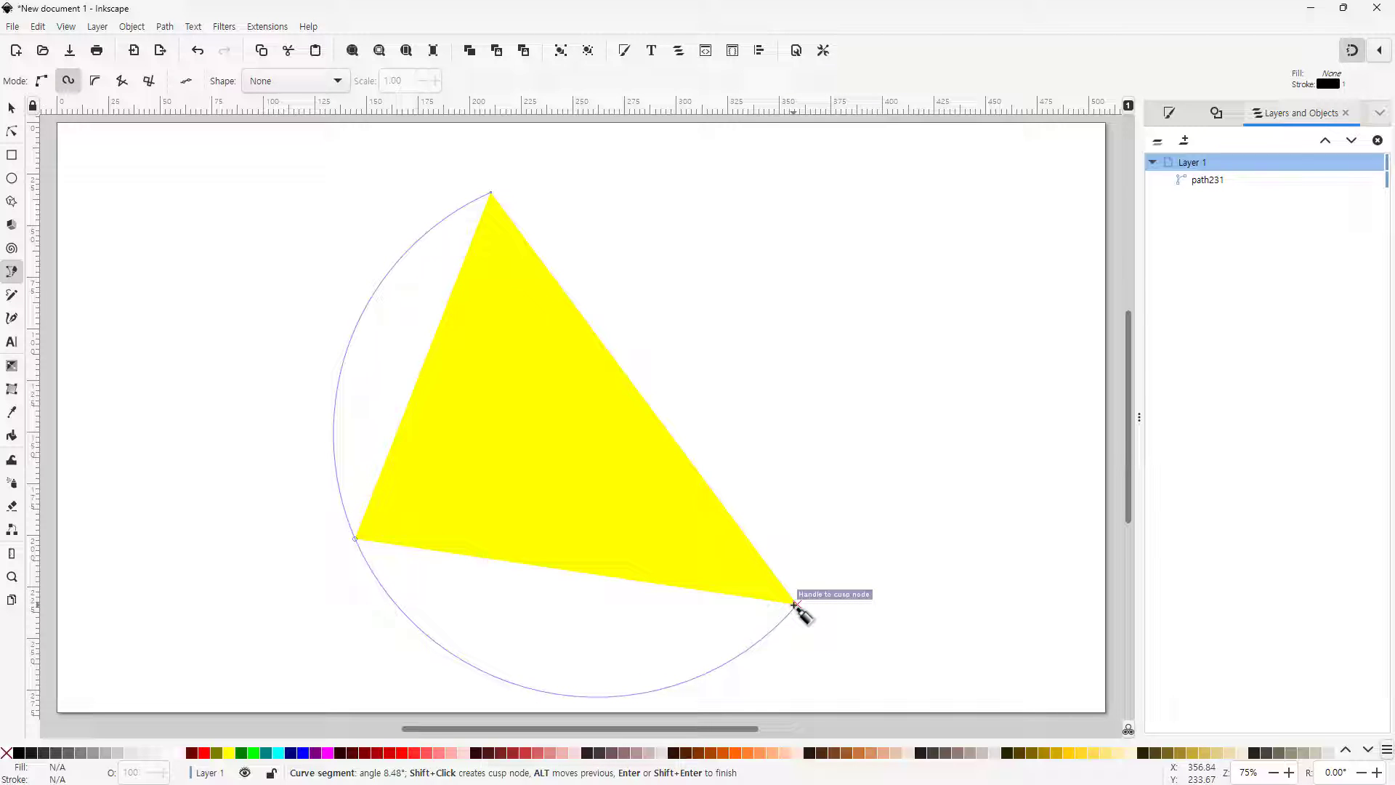
{"action": "left_click", "coordinate": [796, 605]}
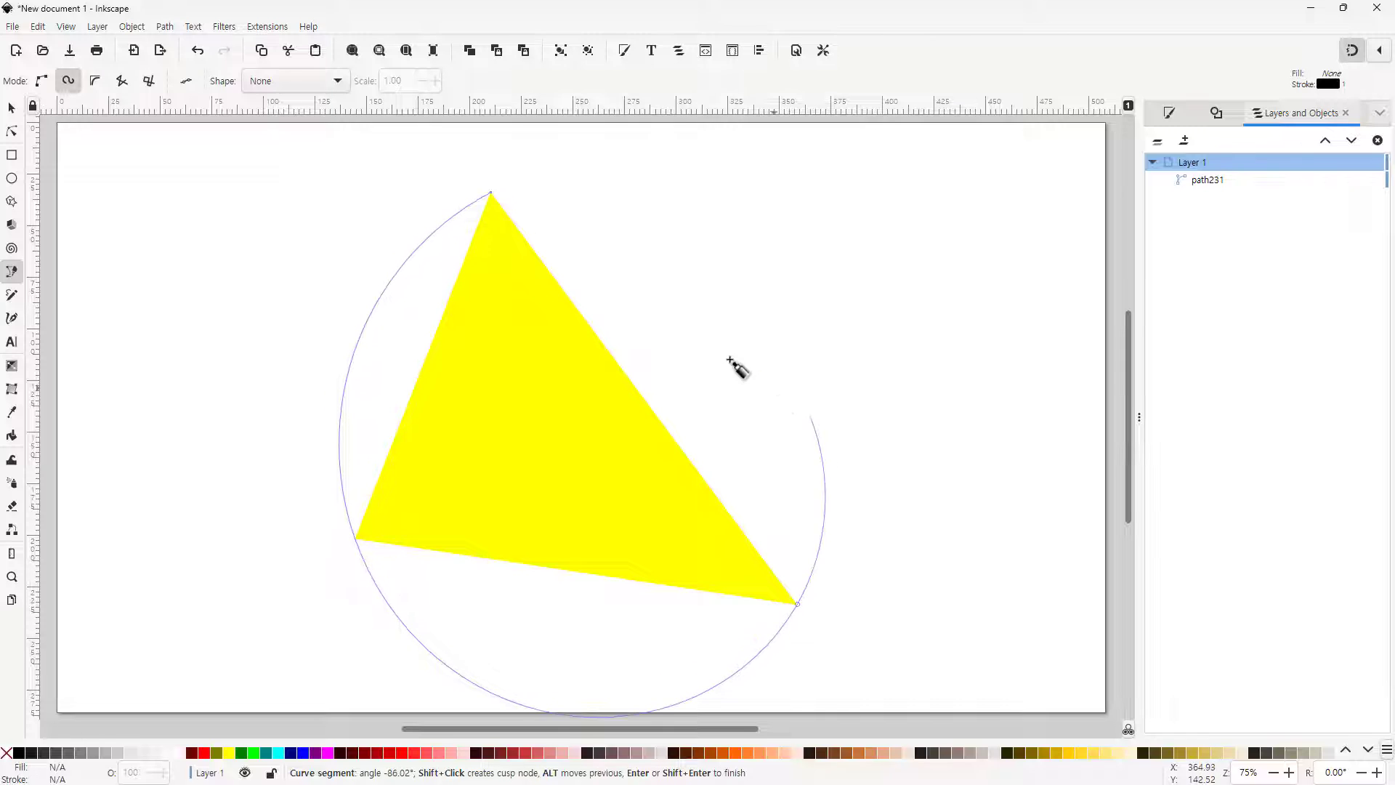
{"action": "left_click", "coordinate": [491, 193]}
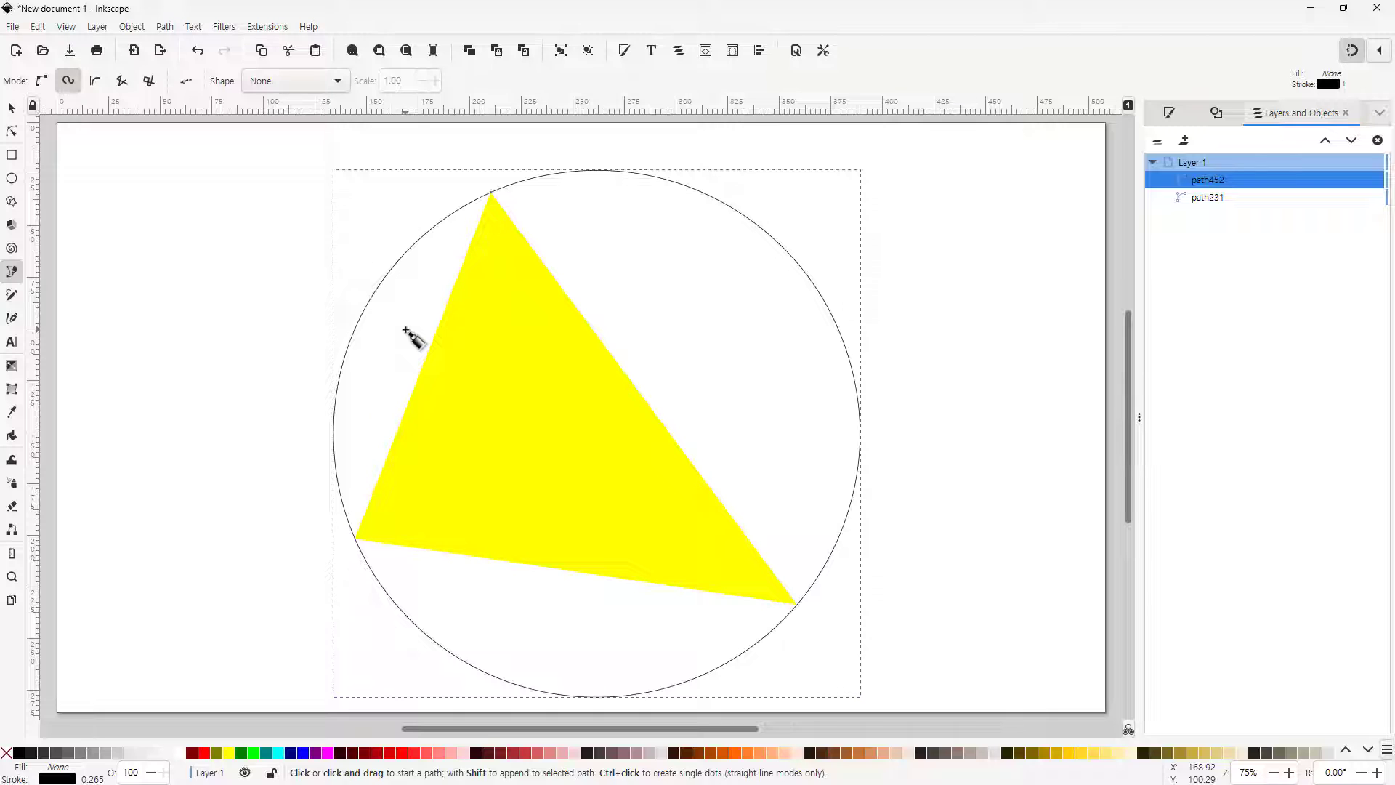
{"action": "left_click", "coordinate": [598, 434]}
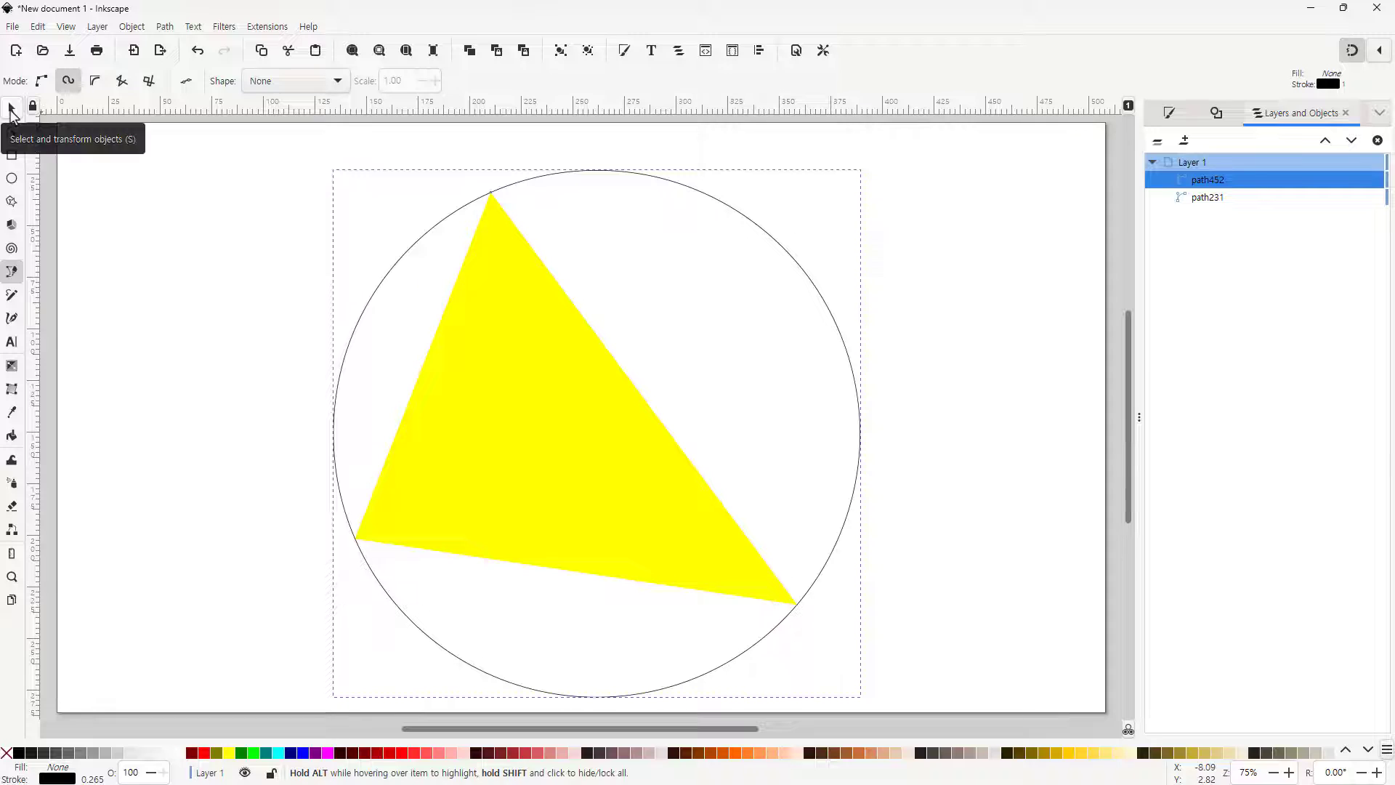
Rename the circle path as 외접원 and hide it
{"action": "key", "text": "s"}
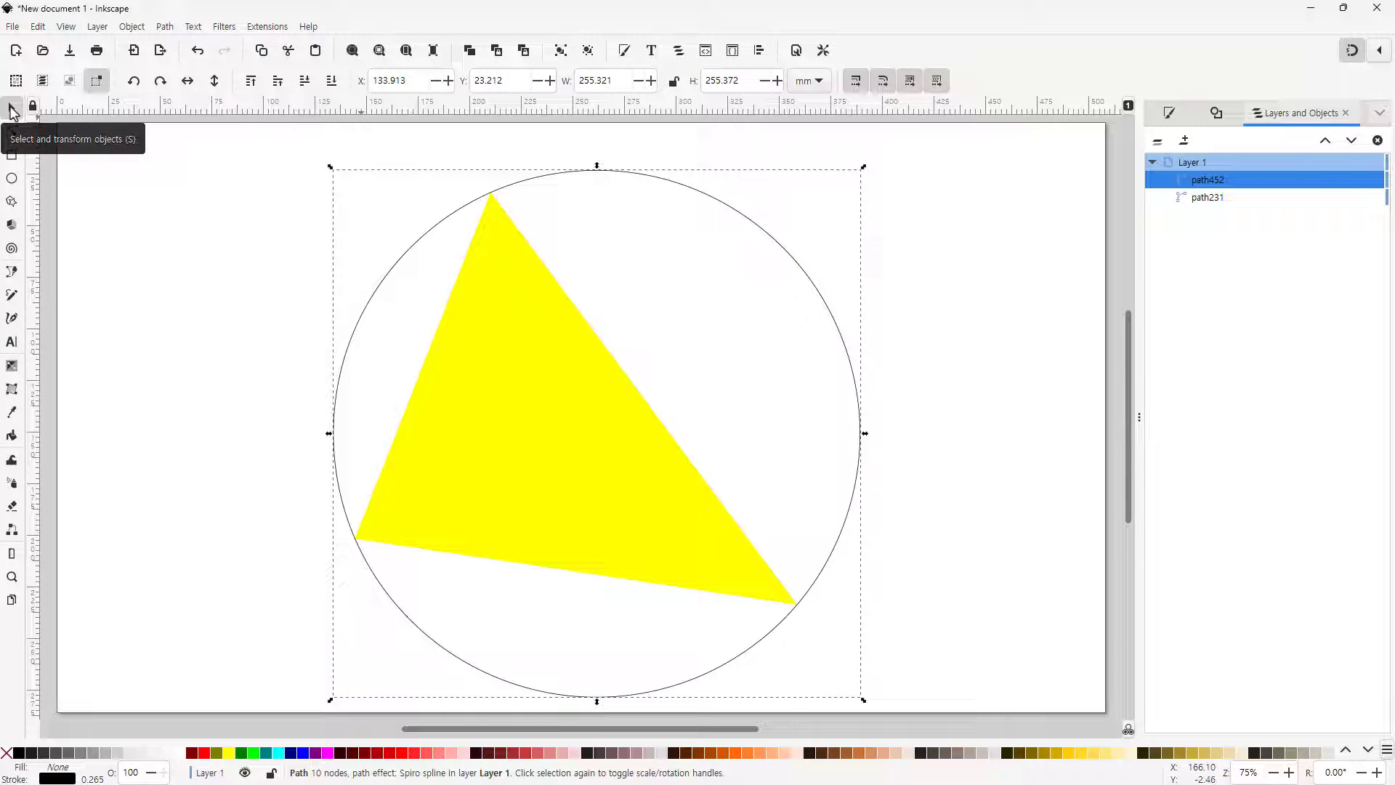
{"action": "left_click", "coordinate": [1218, 202]}
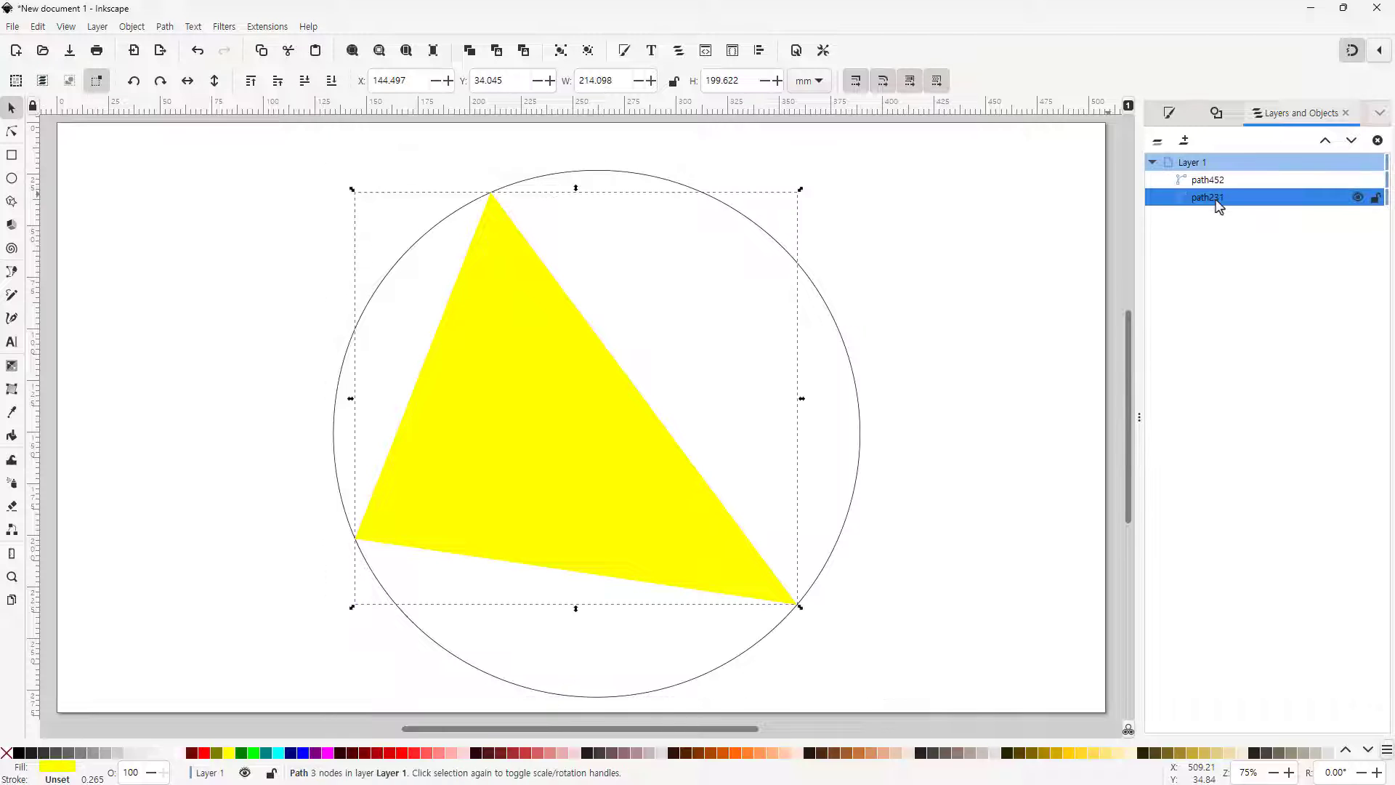
{"action": "left_click", "coordinate": [1211, 181]}
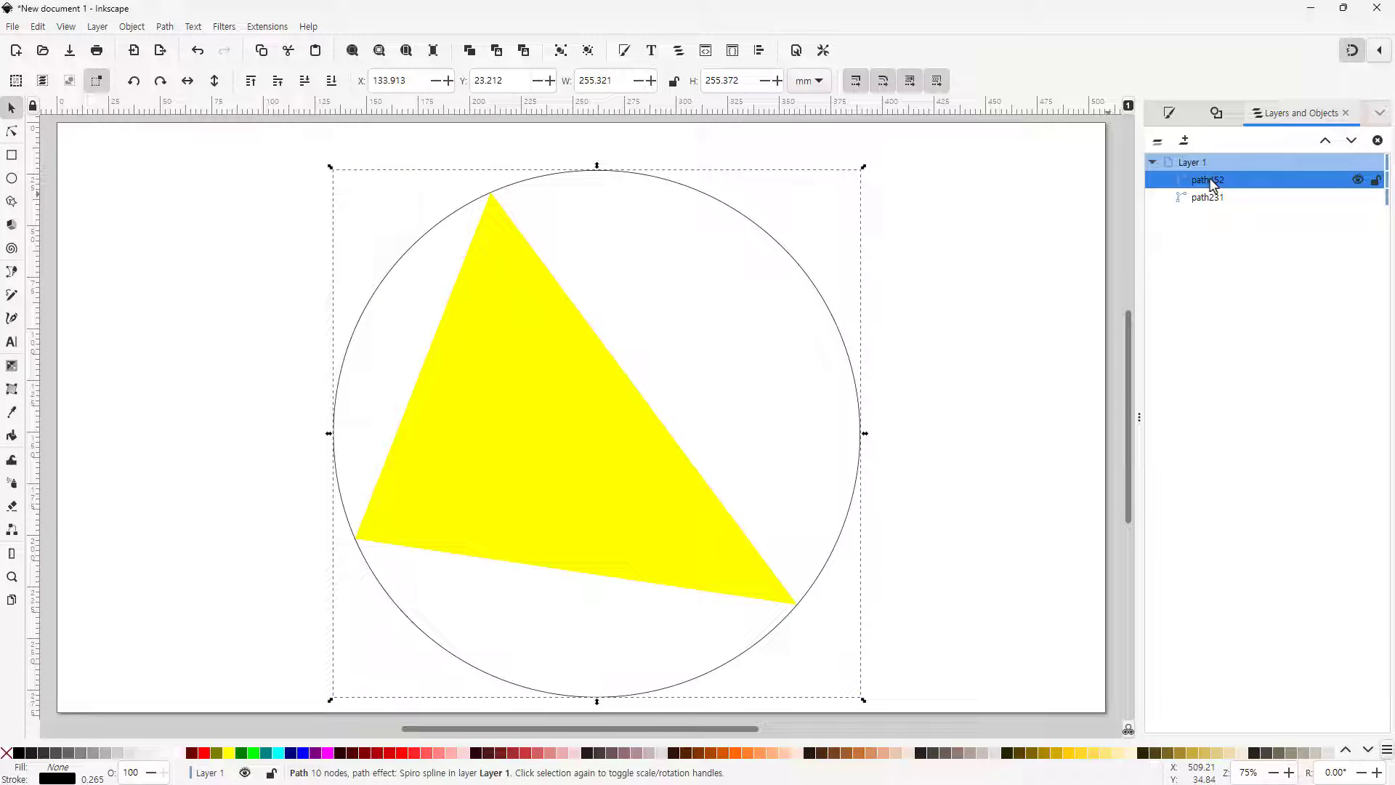
{"action": "left_click", "coordinate": [1219, 181]}
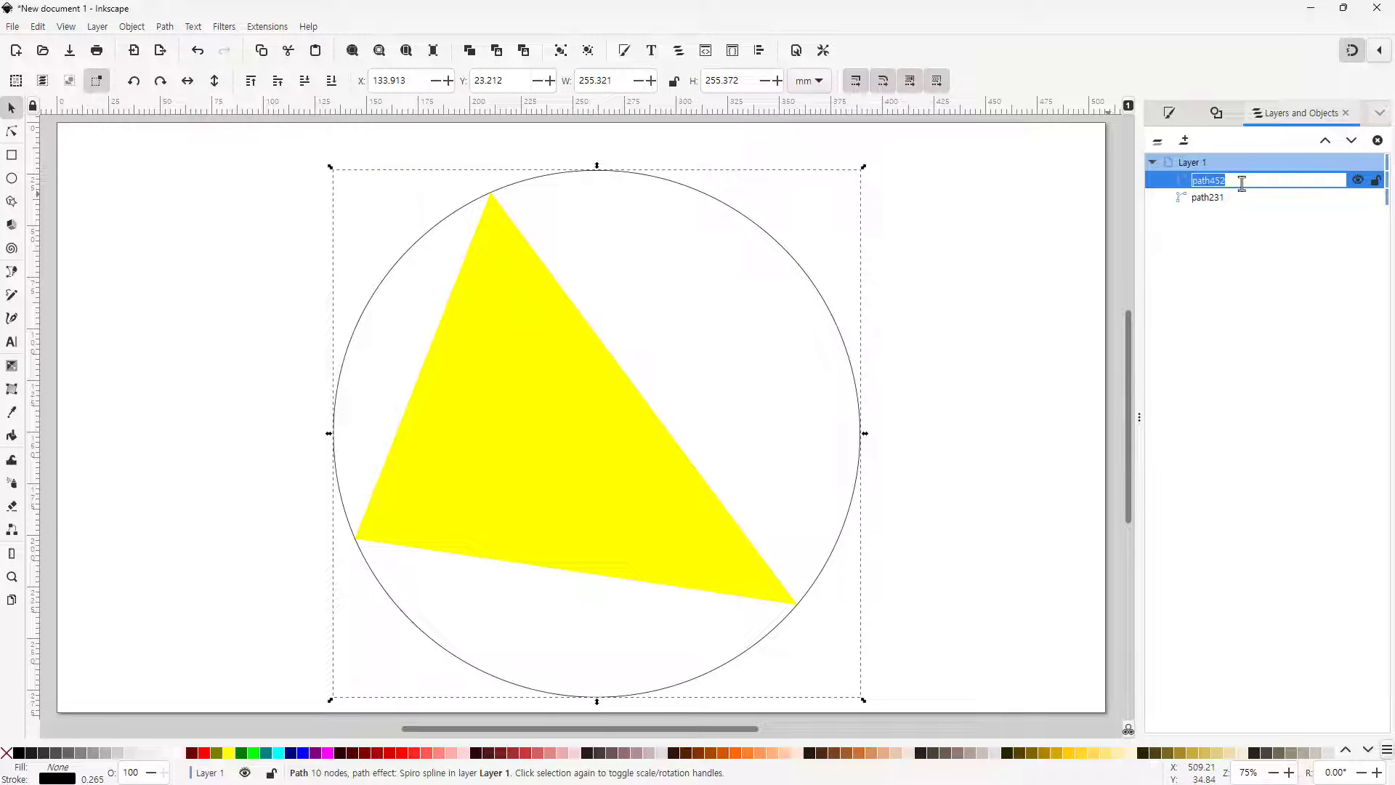
{"action": "type", "text": "외저"}
{"action": "key", "text": "Return"}
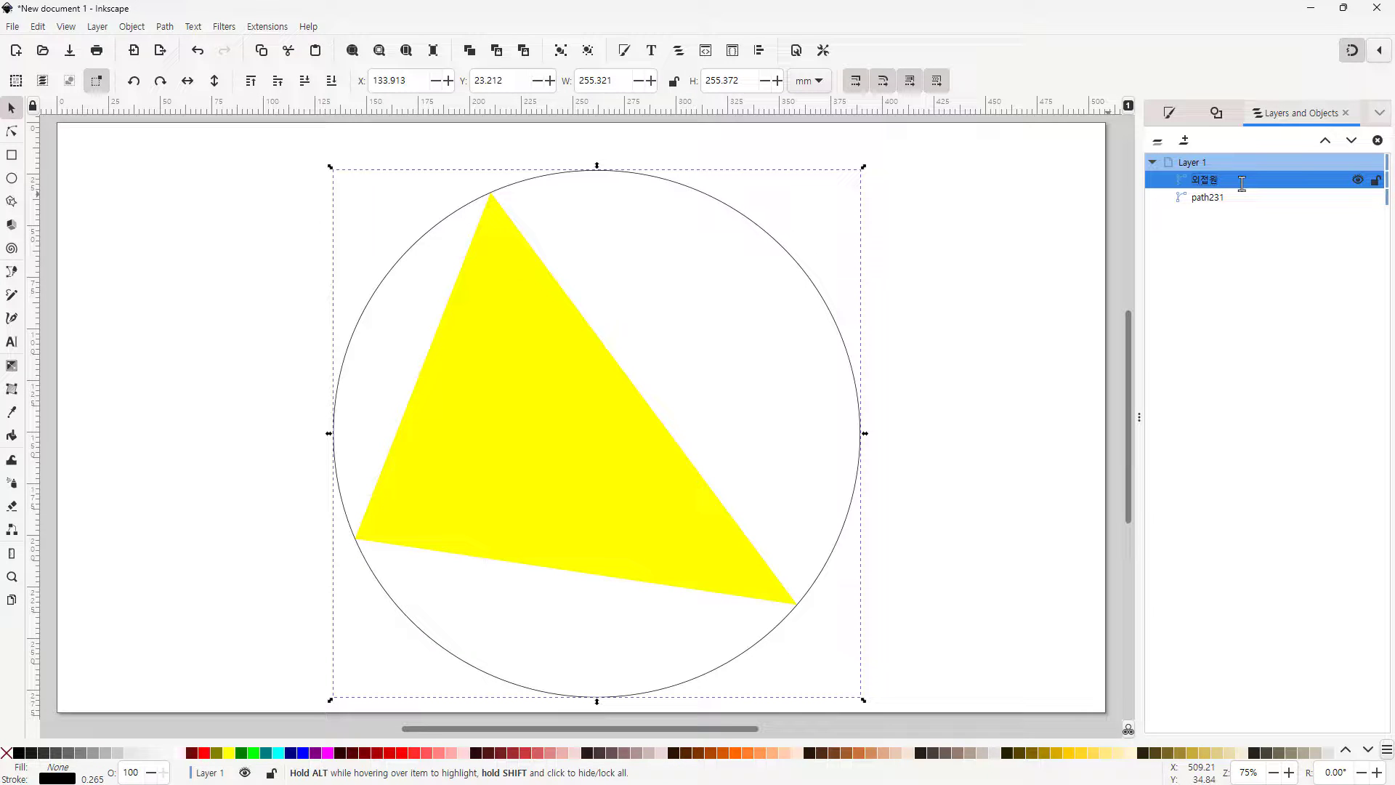
{"action": "left_click", "coordinate": [1358, 181]}
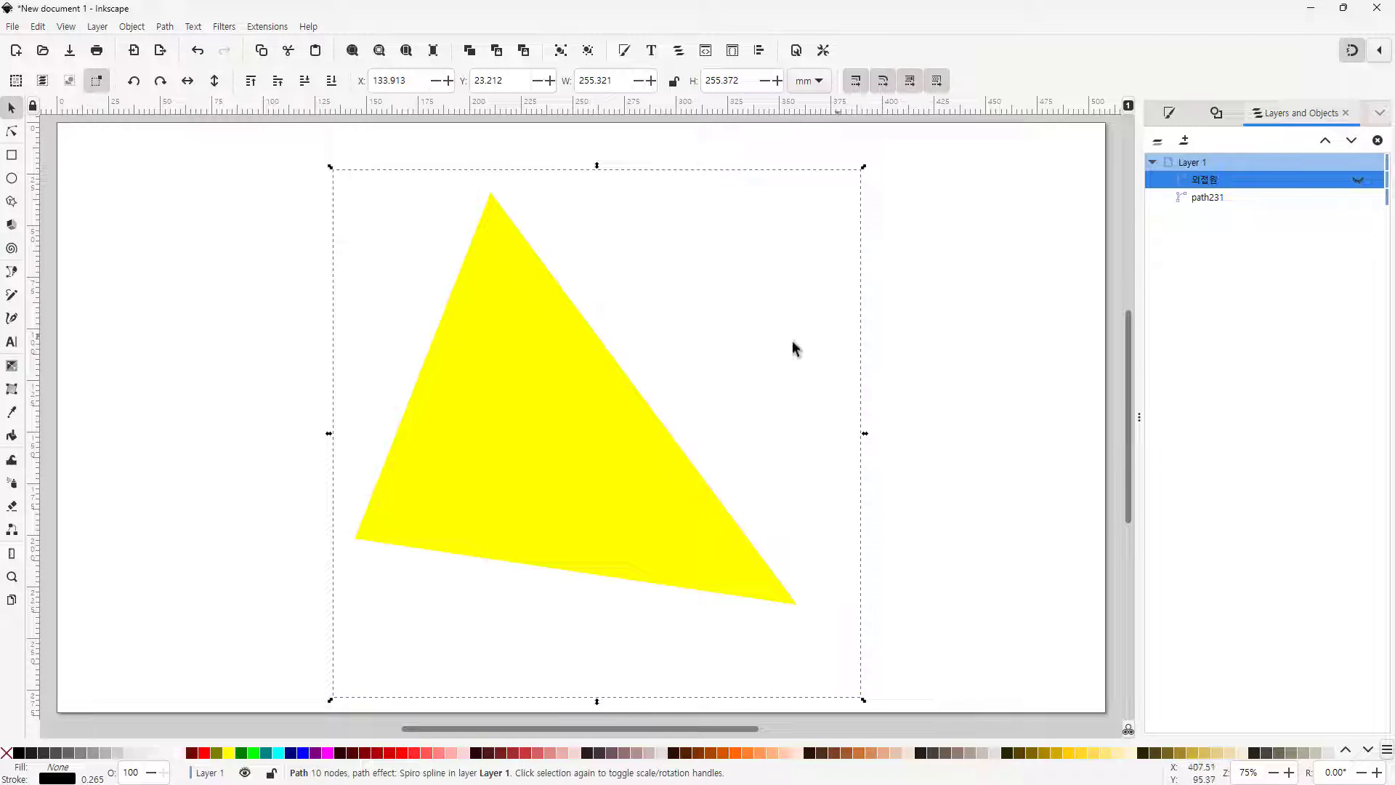
Draw a whole red ellipse about 55 × 74 mm to the left of the triangle
{"action": "left_click", "coordinate": [1208, 197]}
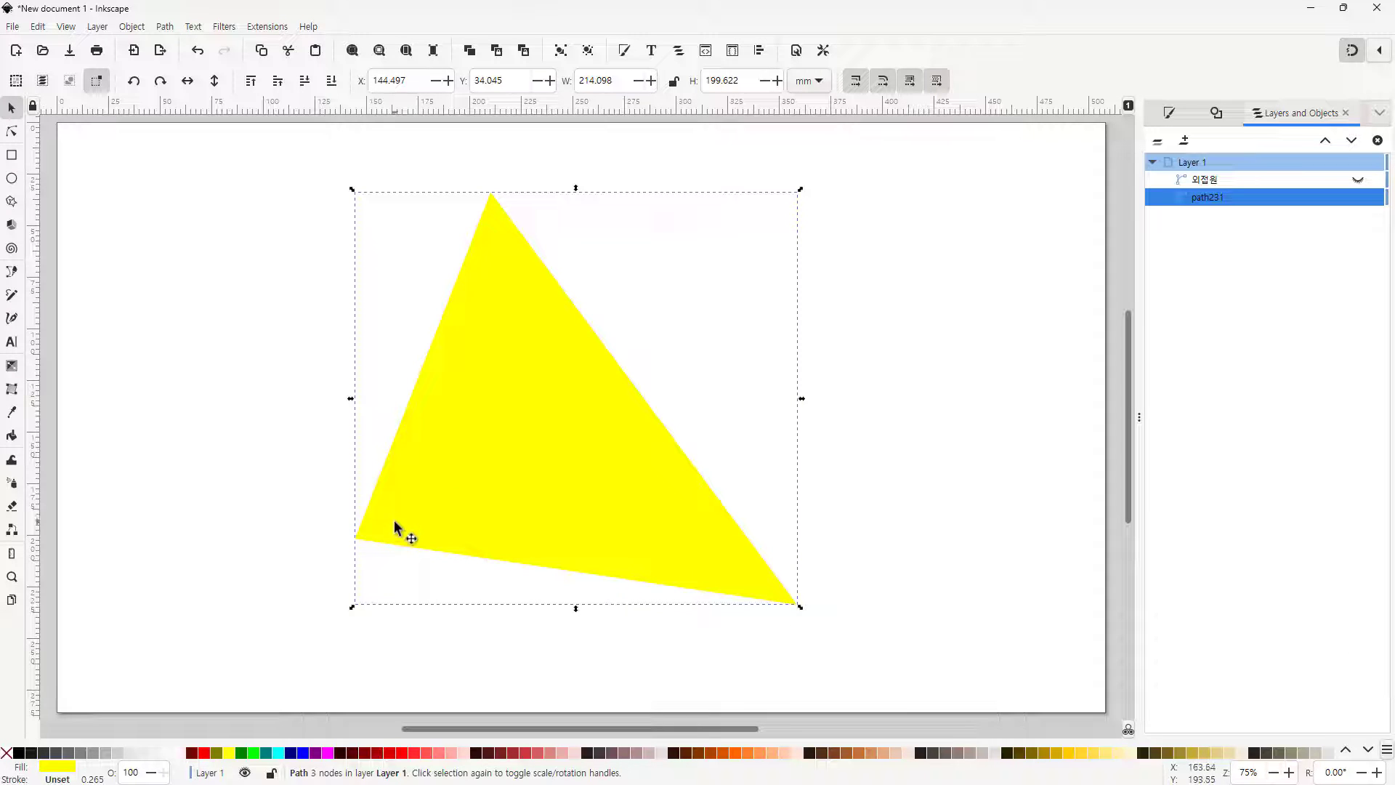
{"action": "left_click", "coordinate": [11, 181]}
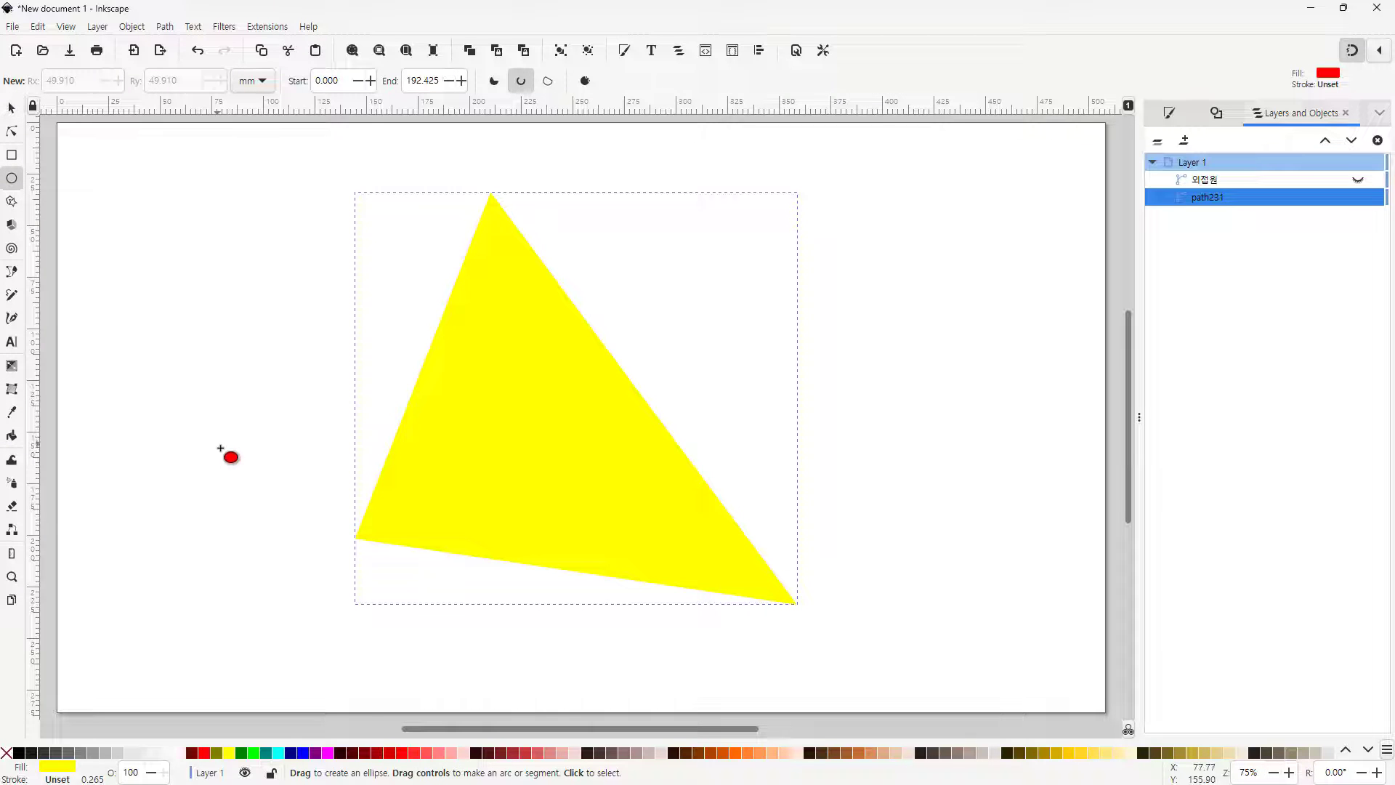
{"action": "left_click_drag", "start_coordinate": [221, 448], "coordinate": [314, 586]}
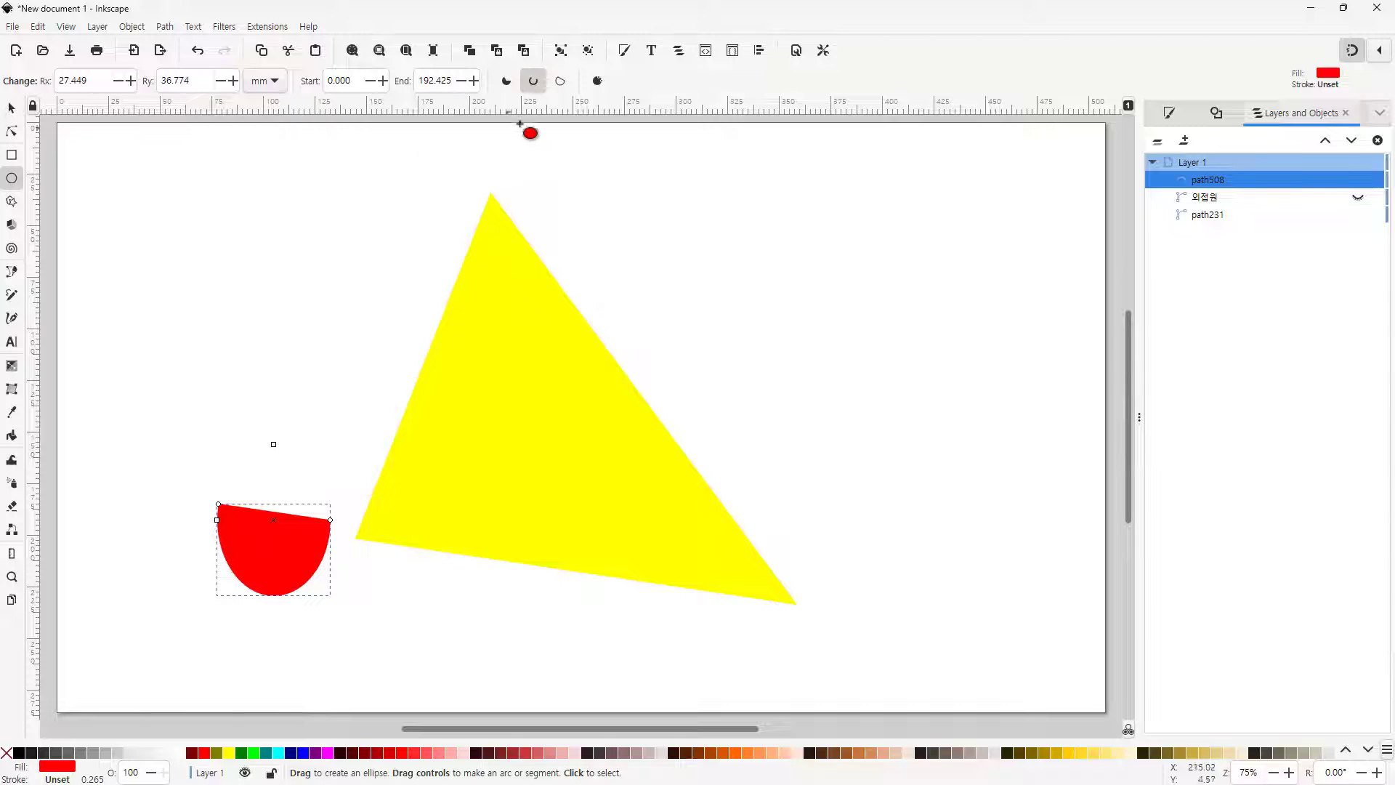
{"action": "left_click", "coordinate": [598, 81]}
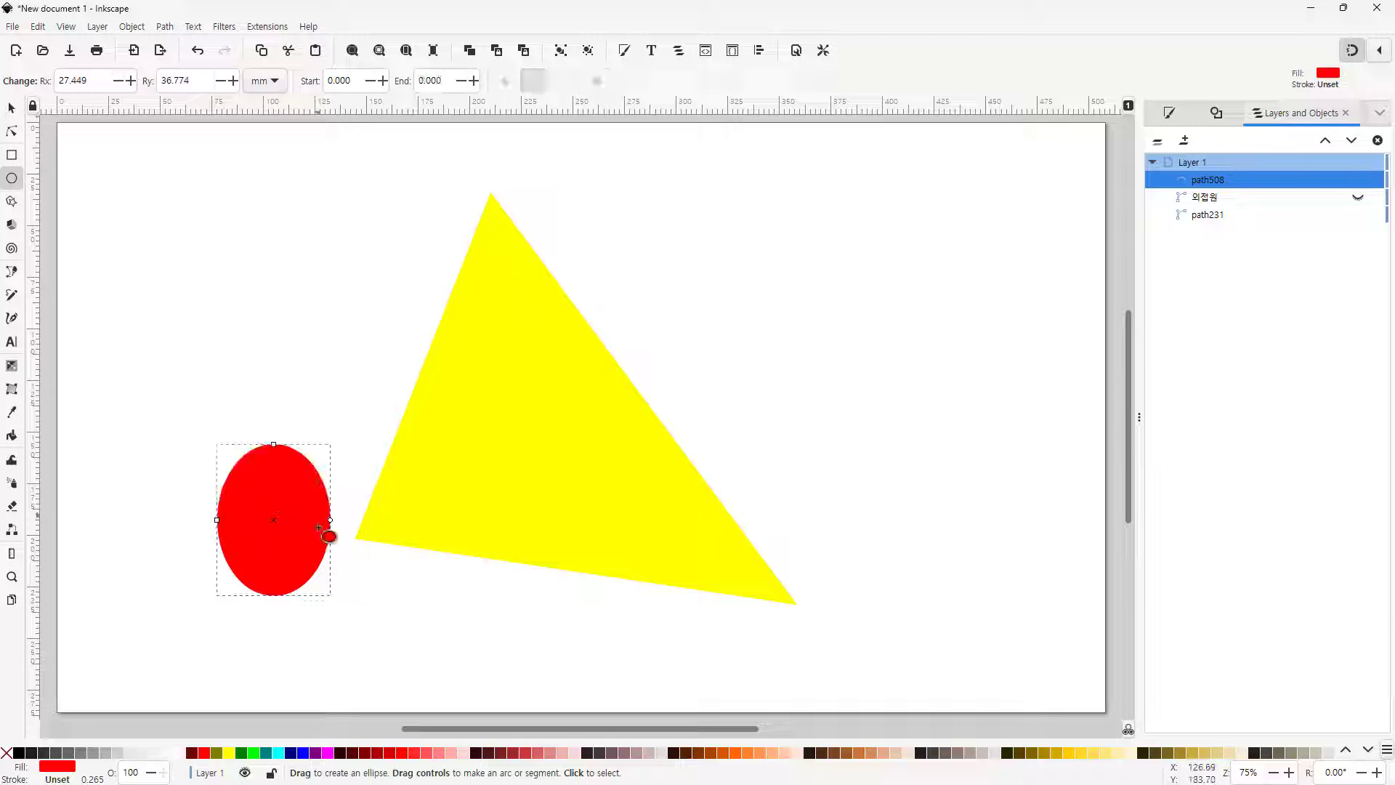
{"action": "key", "text": "s"}
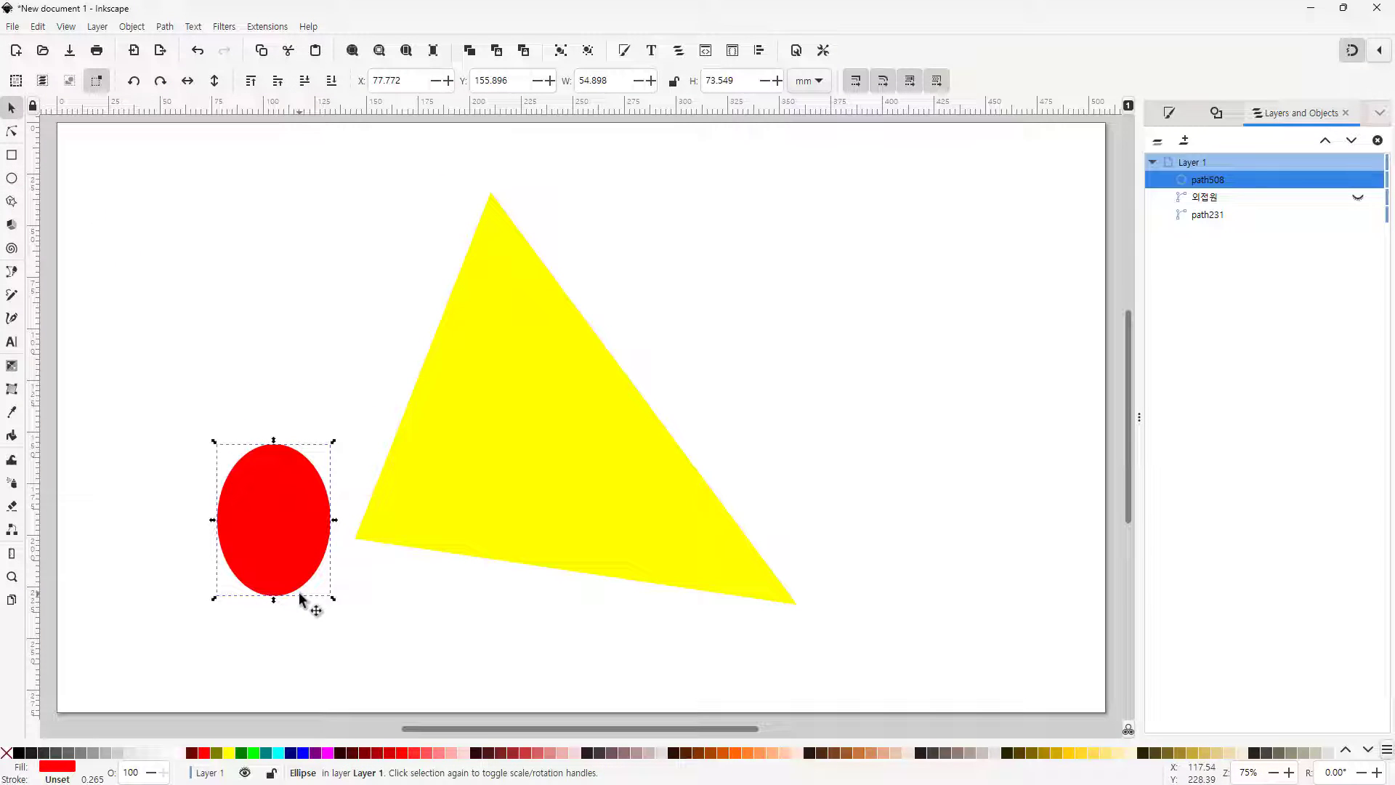
Set the ellipse's width and height to 60 mm
{"action": "left_click_drag", "start_coordinate": [333, 599], "coordinate": [434, 605]}
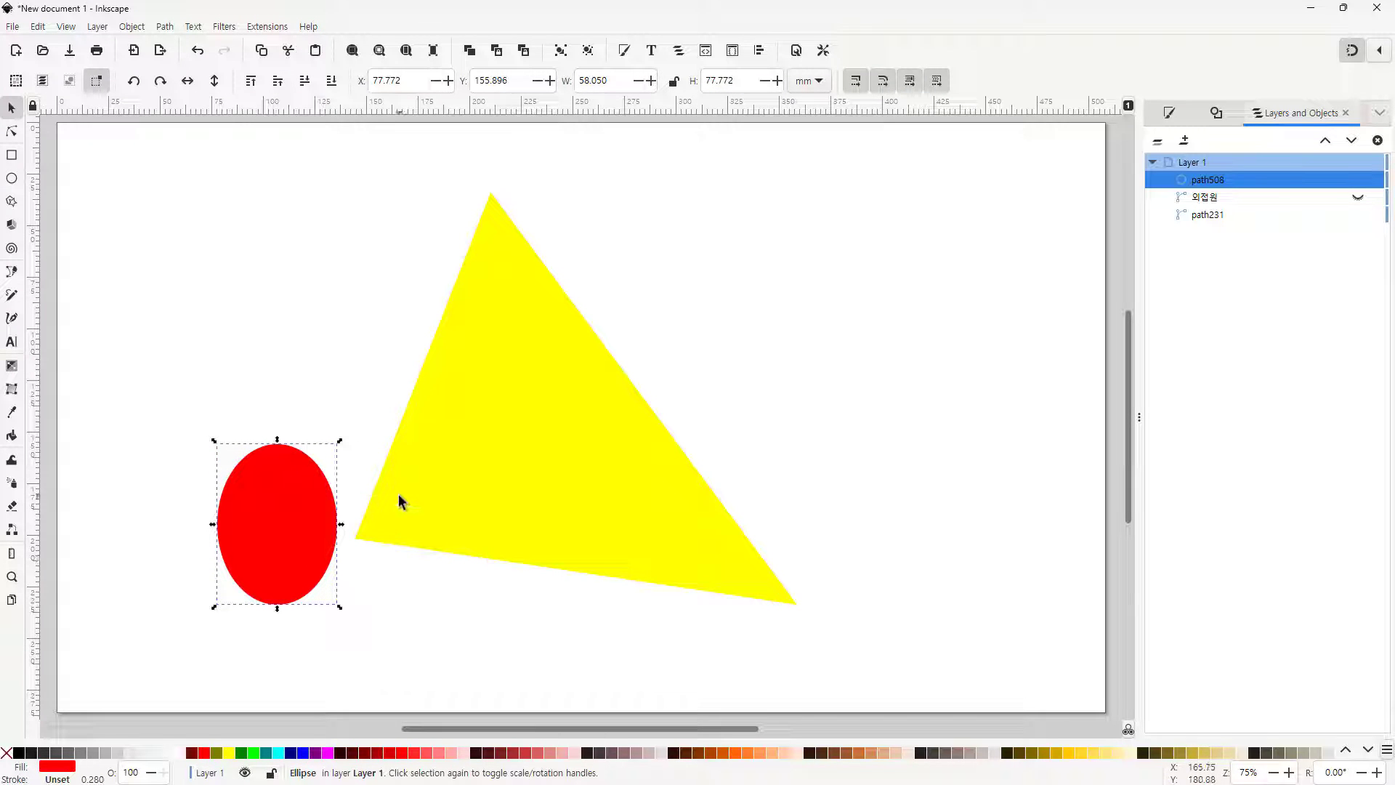
{"action": "left_click", "coordinate": [617, 80]}
{"action": "type", "text": "60"}
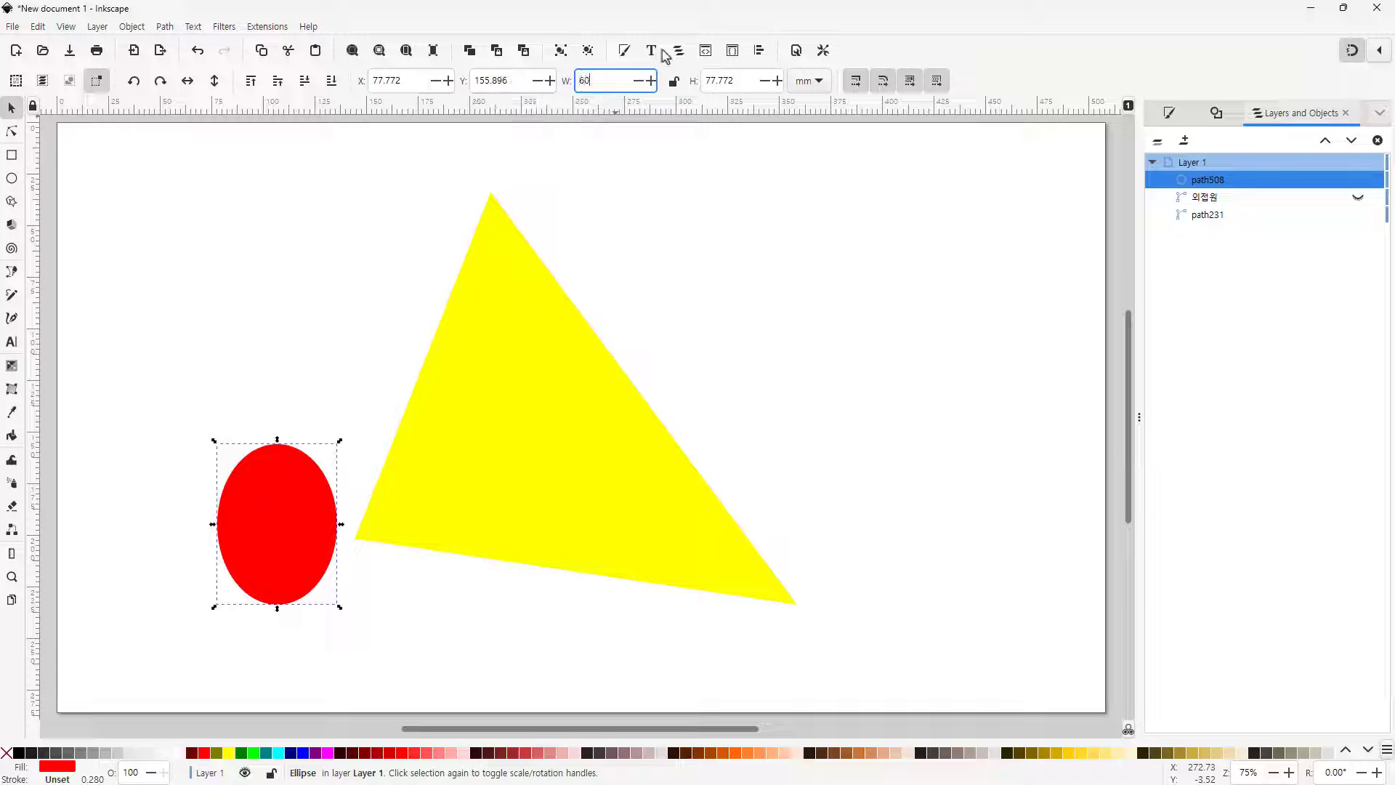
{"action": "left_click", "coordinate": [728, 80]}
{"action": "type", "text": "60"}
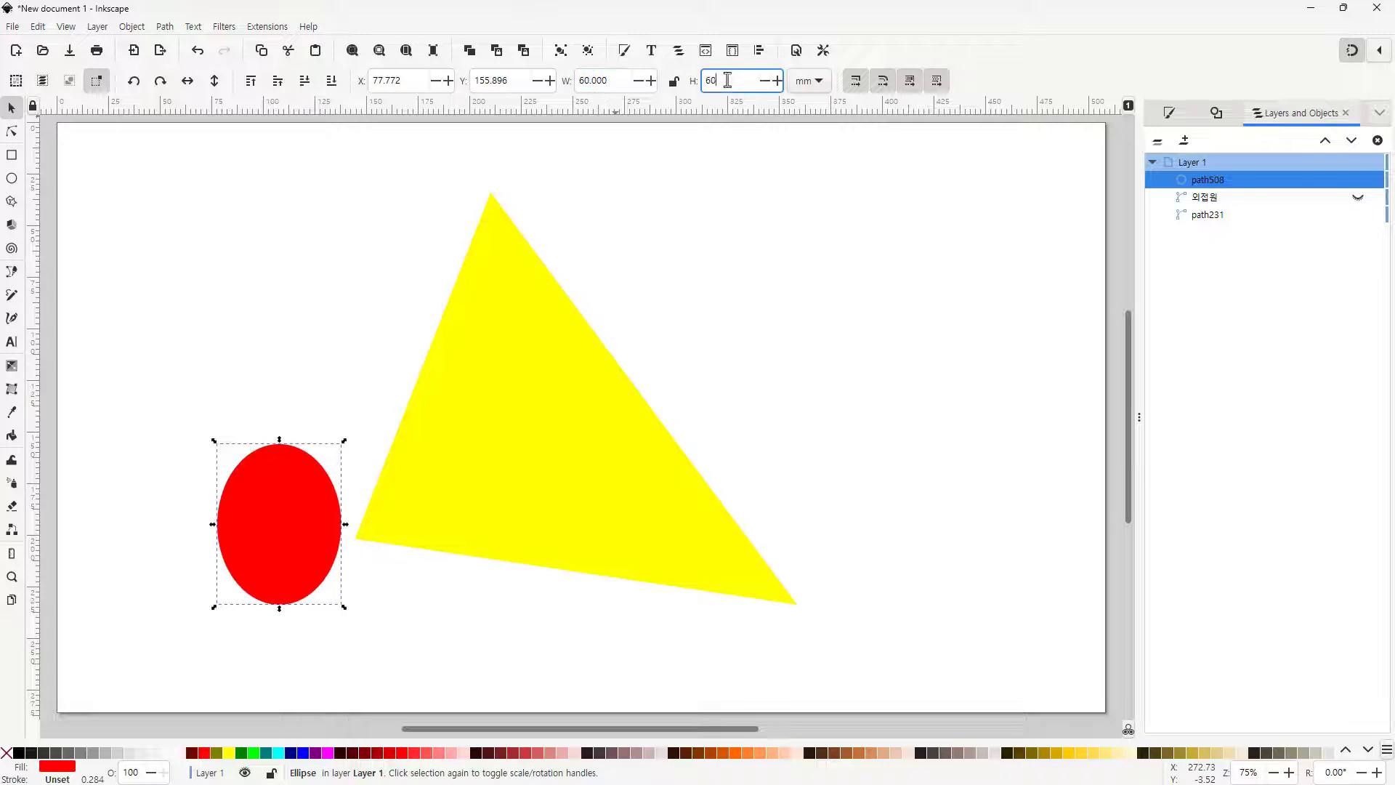
{"action": "left_click", "coordinate": [351, 373]}
{"action": "left_click", "coordinate": [295, 494]}
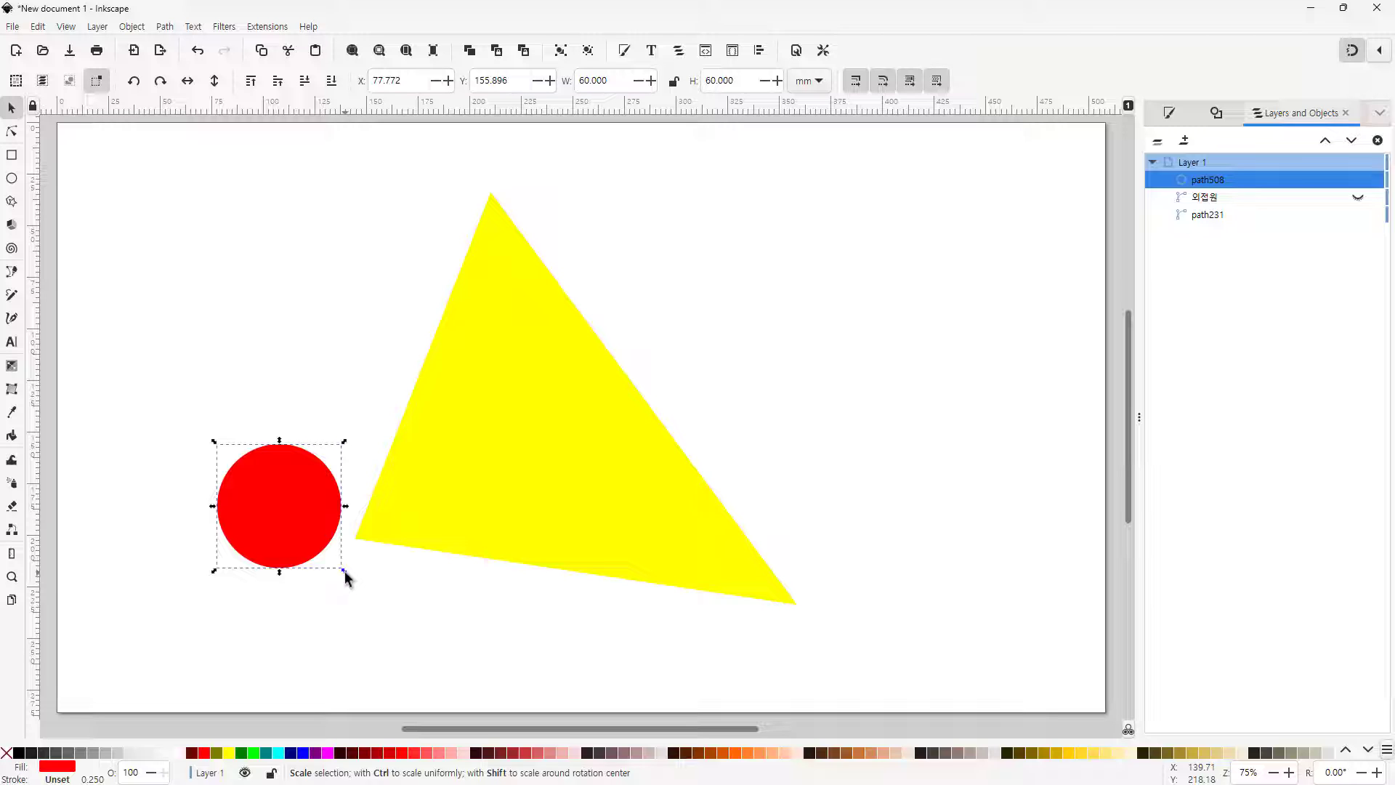
Scale the circle uniformly to about 78 mm and move it over the triangle's lower-left corner
{"action": "key", "text": "ctrl"}
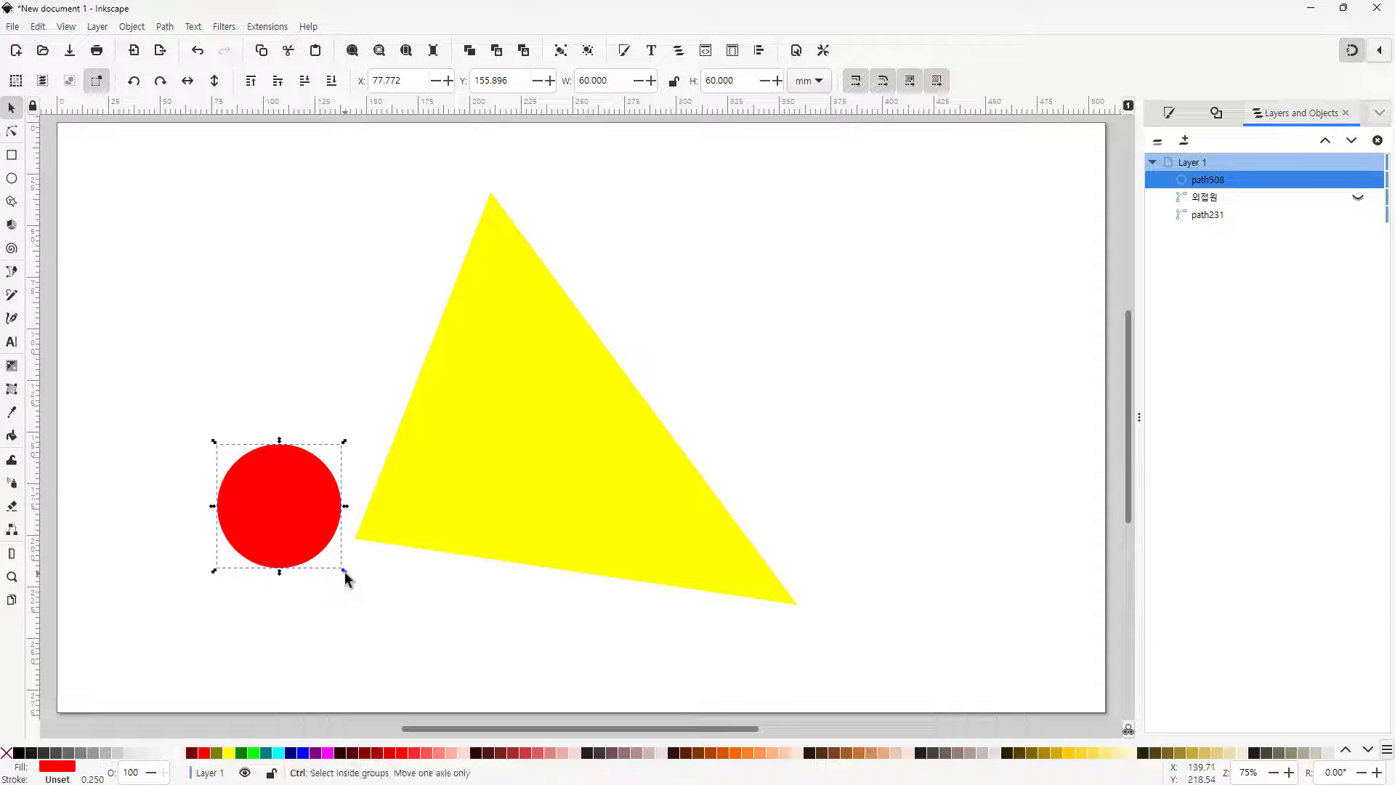
{"action": "left_click_drag", "start_coordinate": [346, 577], "coordinate": [382, 608]}
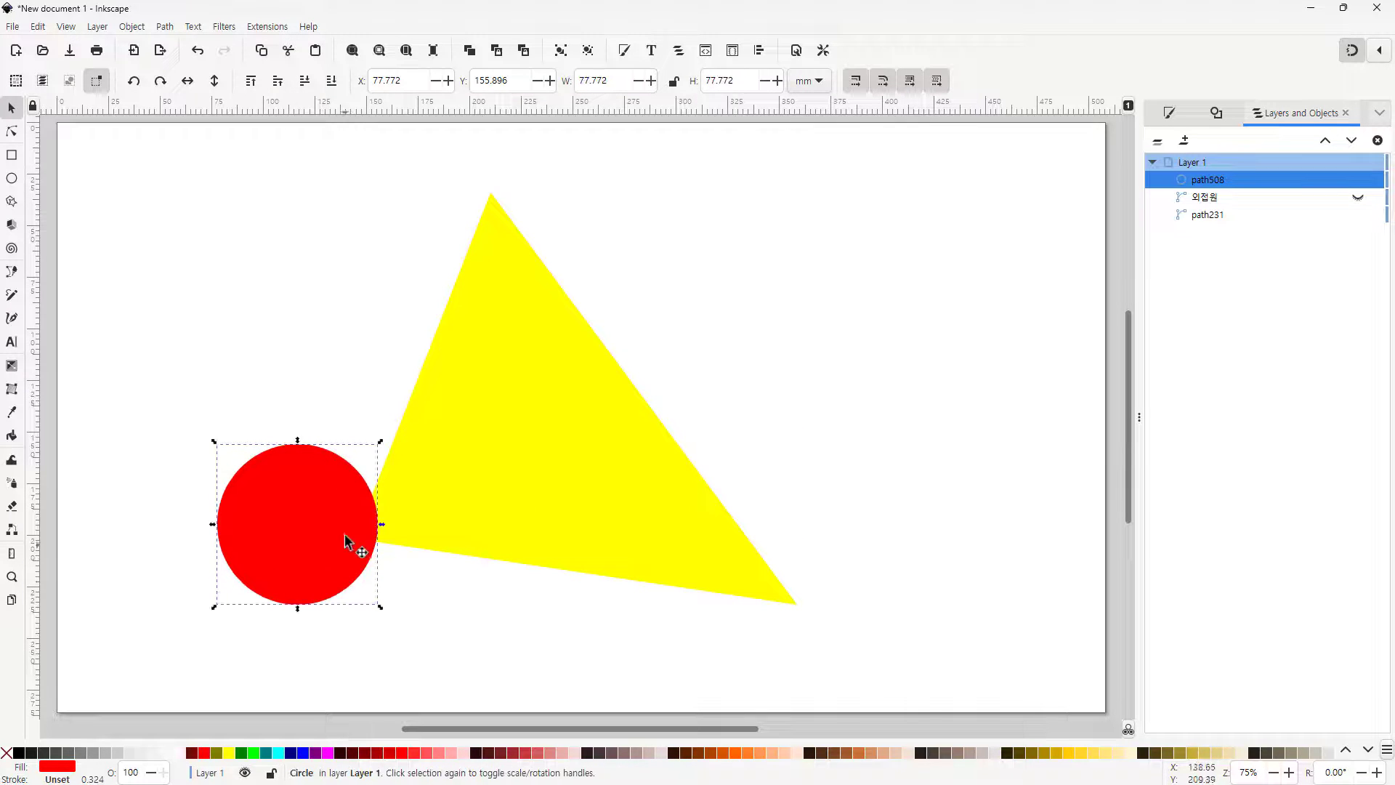
{"action": "left_click_drag", "start_coordinate": [322, 563], "coordinate": [378, 572]}
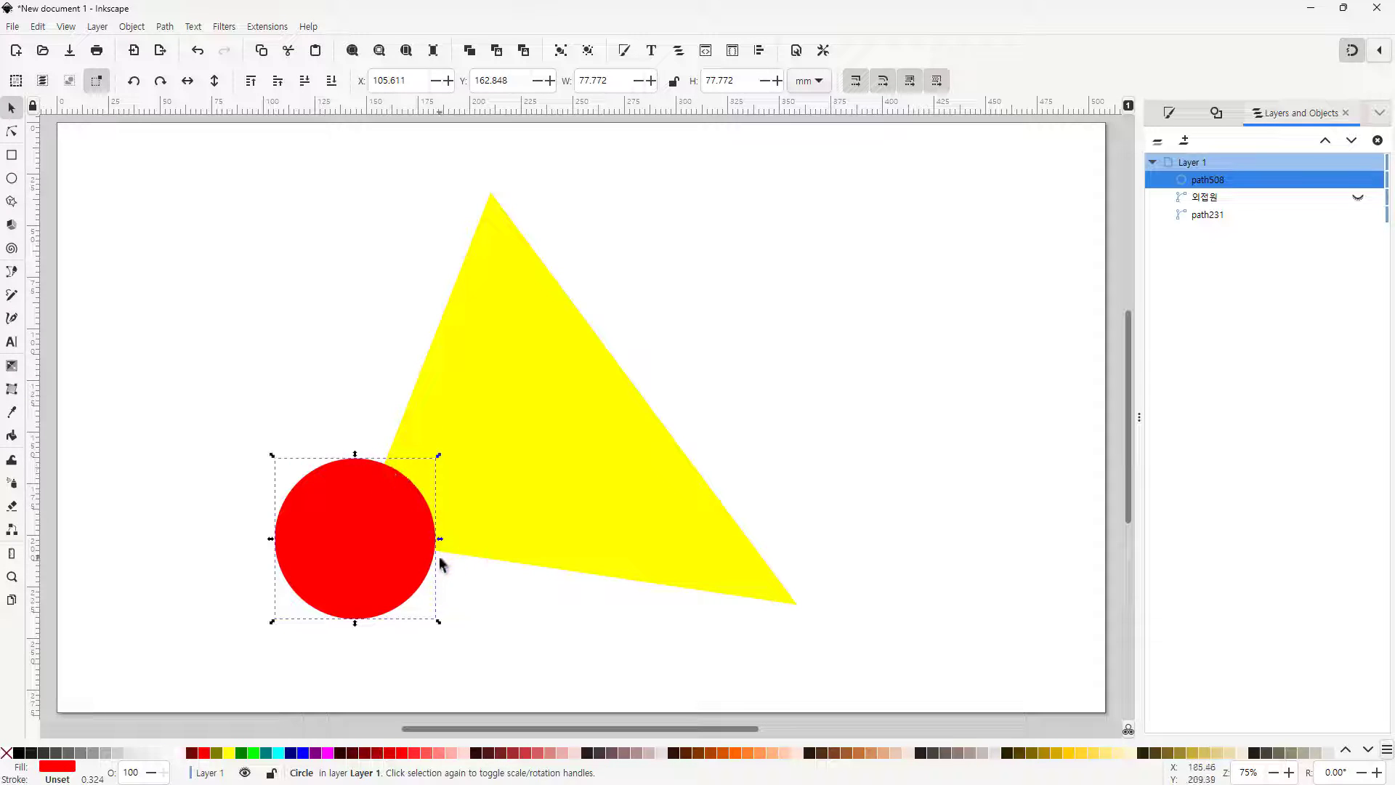
{"action": "left_click", "coordinate": [512, 606]}
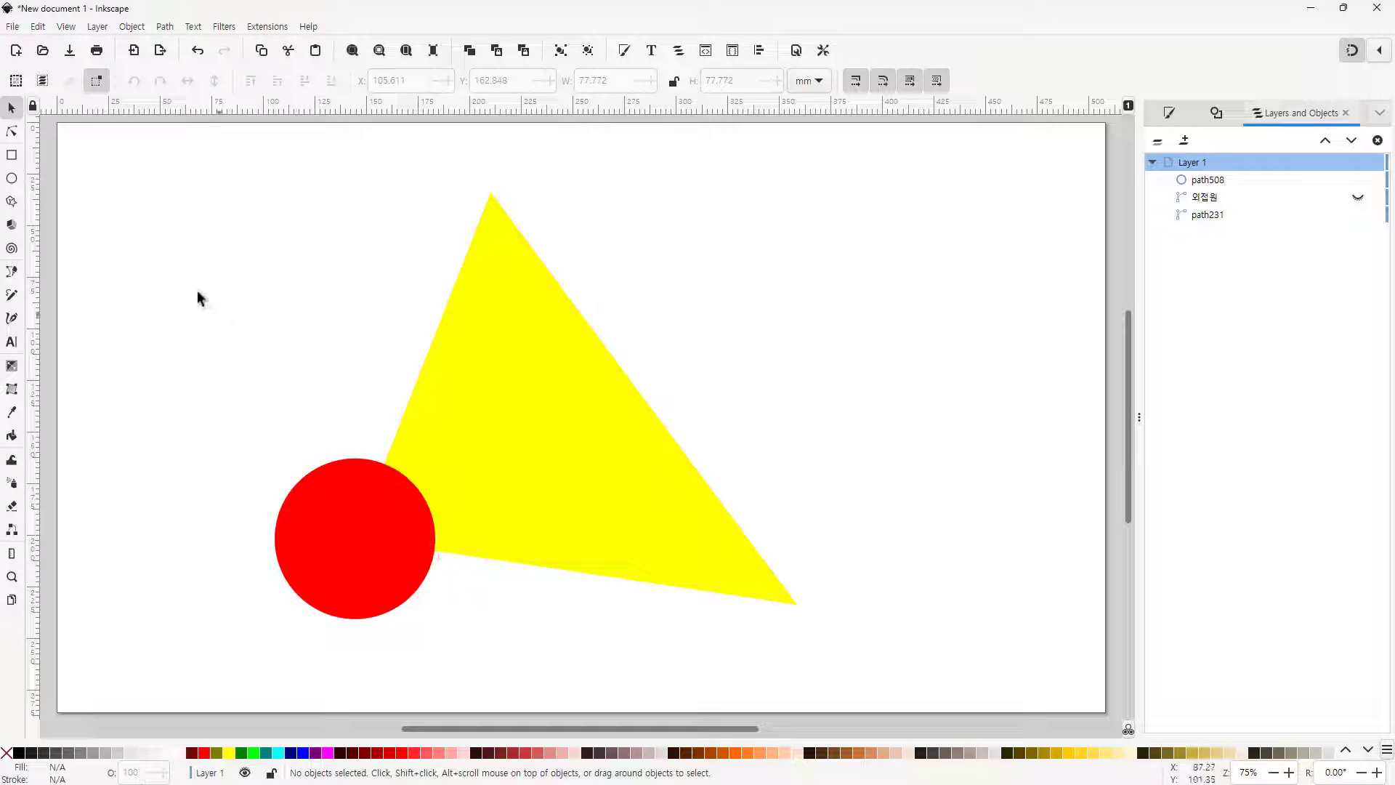
With the Pencil tool, draw a chord across the red circle at the lower-left vertex and a line from the circle's centre to the chord's midpoint
{"action": "left_click", "coordinate": [11, 296]}
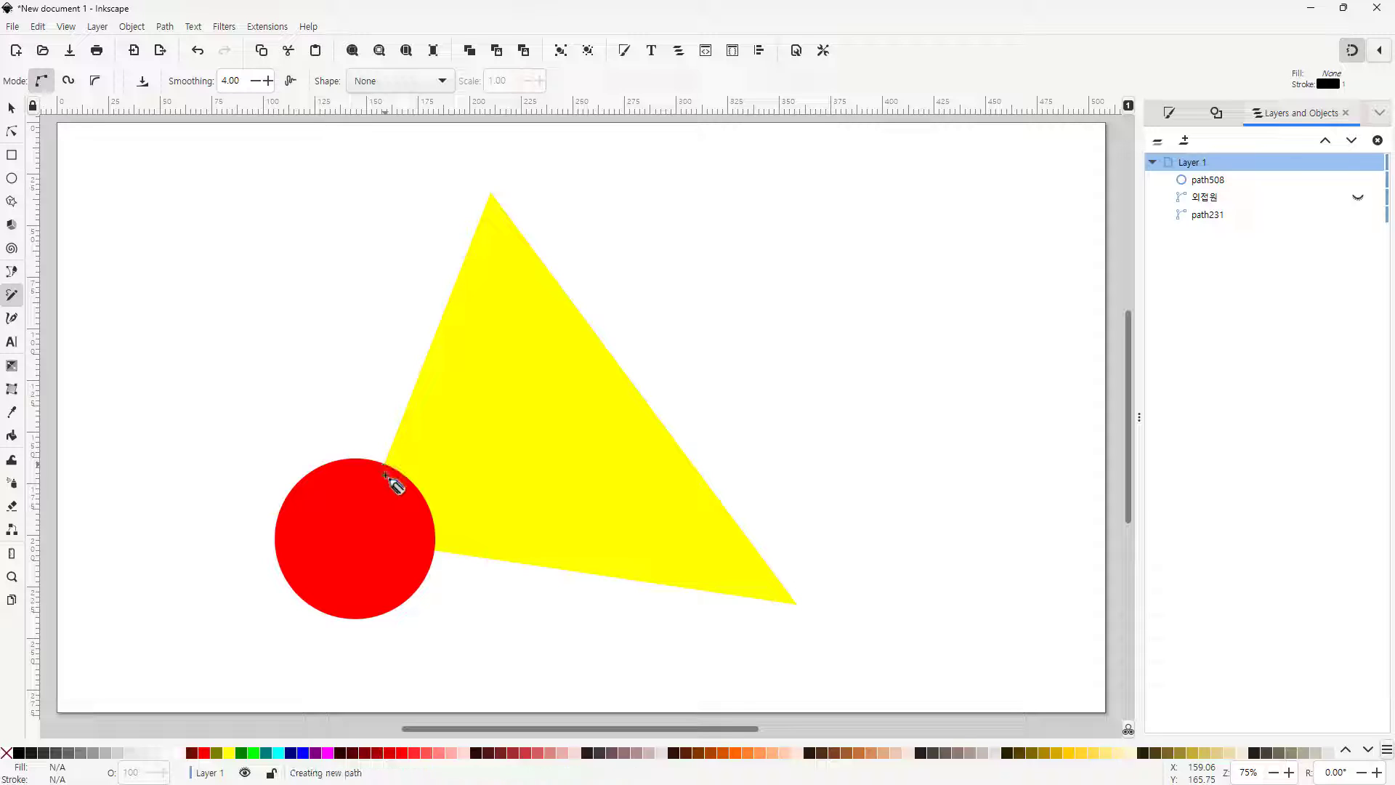
{"action": "left_click", "coordinate": [435, 550]}
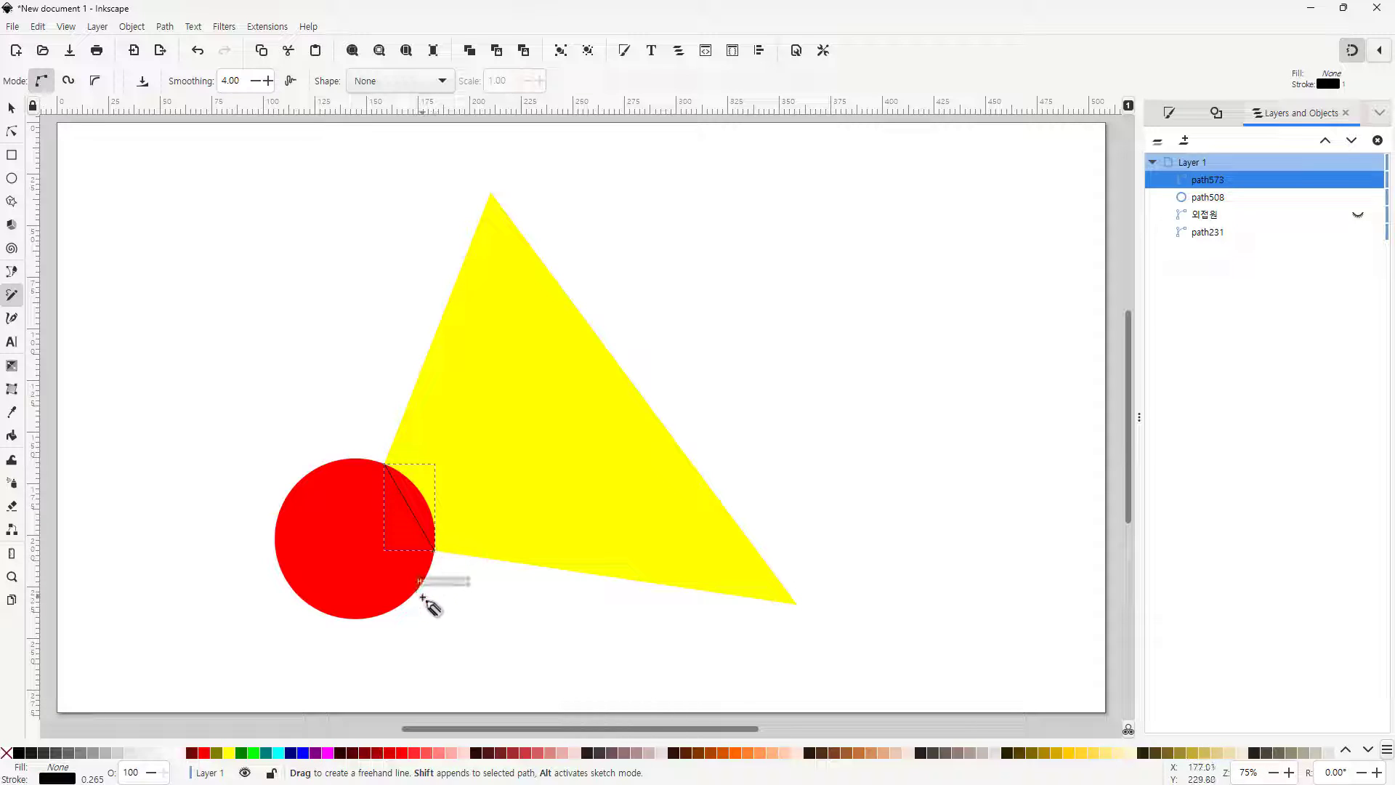
{"action": "key", "text": "ctrl+z"}
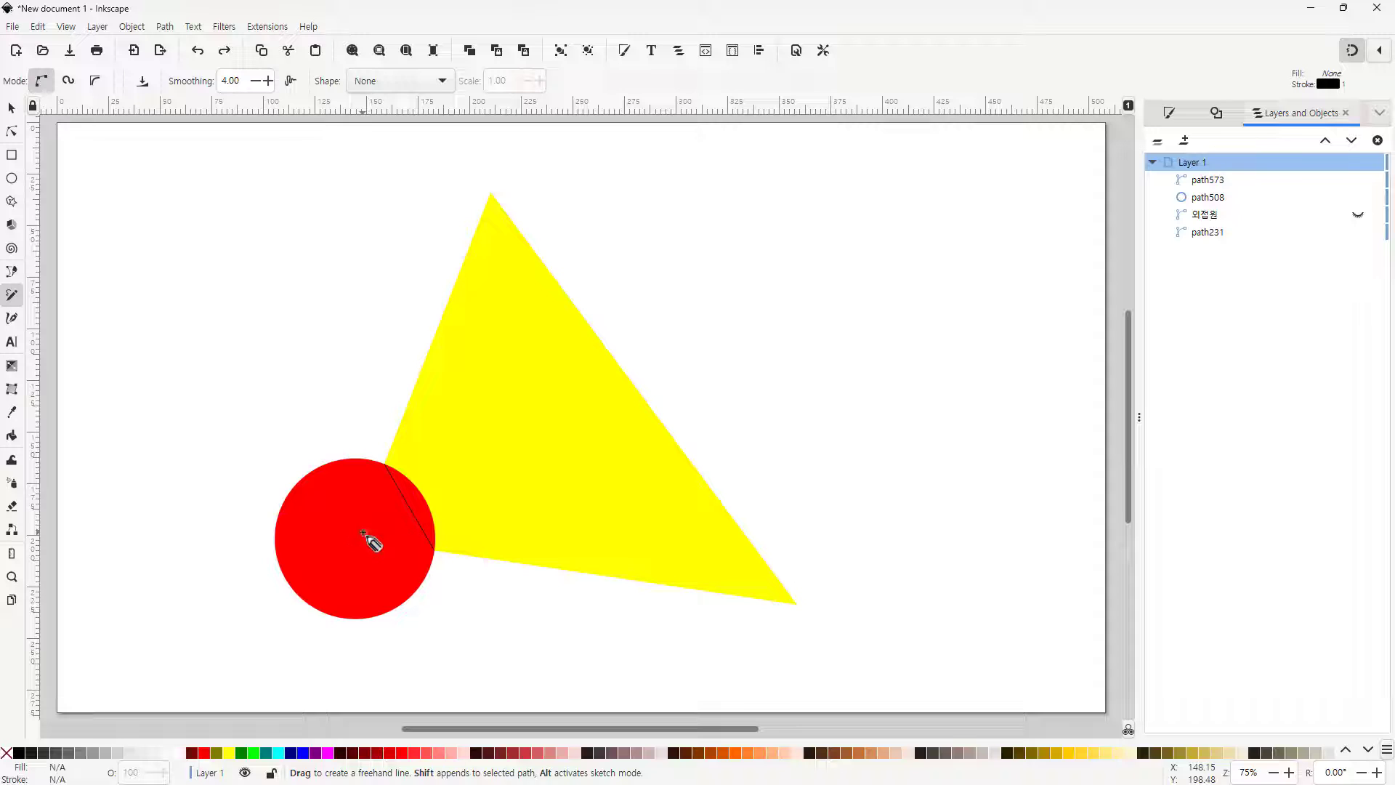
{"action": "scroll", "coordinate": [364, 534], "scroll_direction": "up", "scroll_amount": 4}
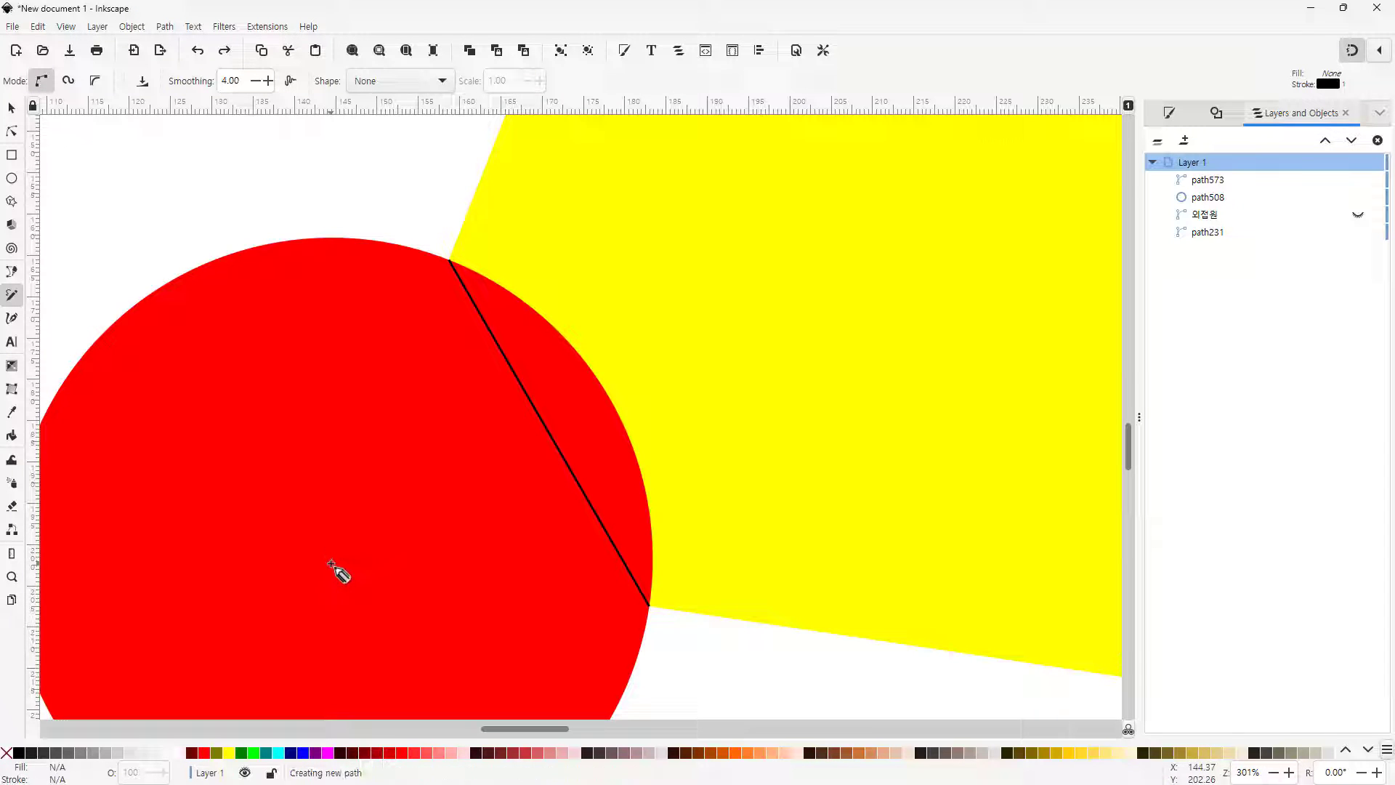
{"action": "left_click", "coordinate": [551, 435]}
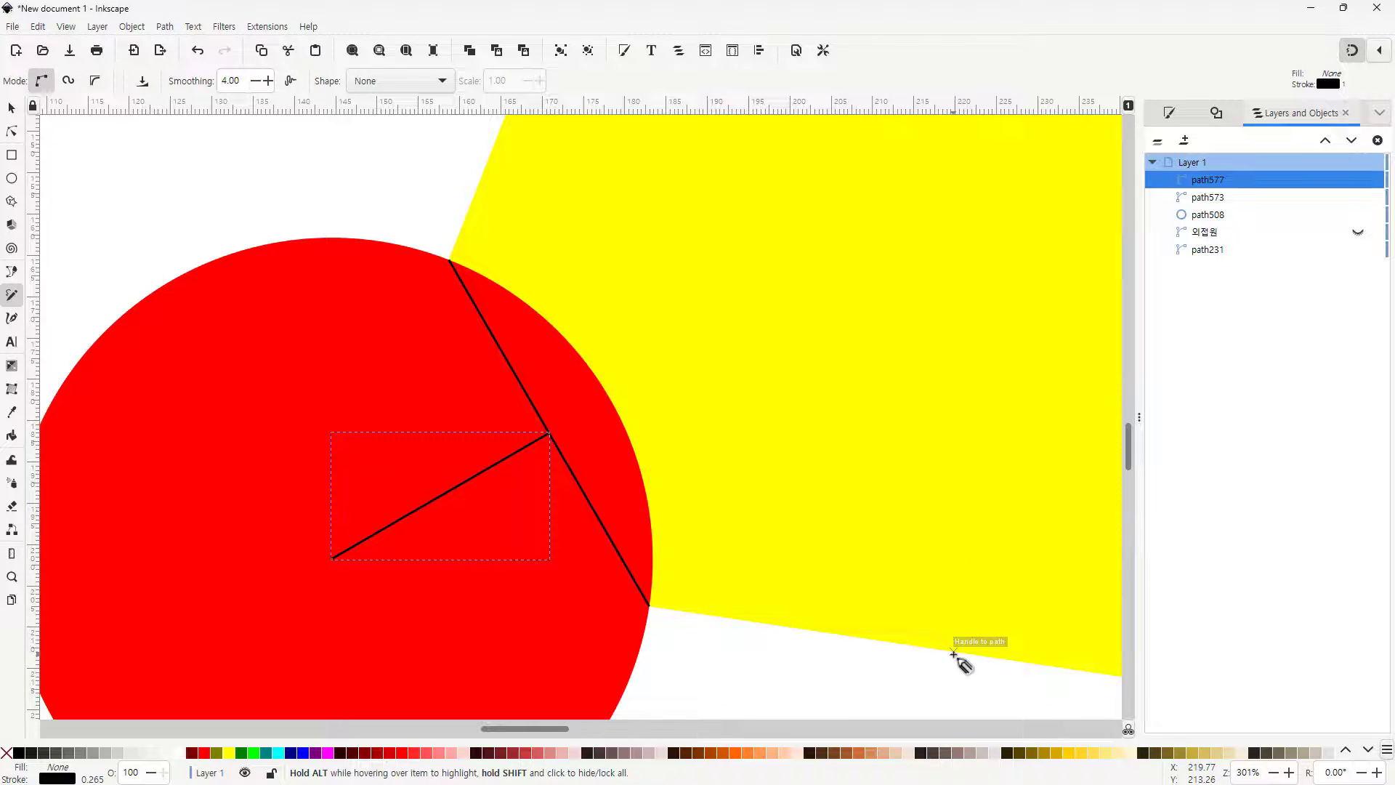
Extend the lower-left bisector line by moving its end node onto the triangle's opposite side
{"action": "key", "text": "5"}
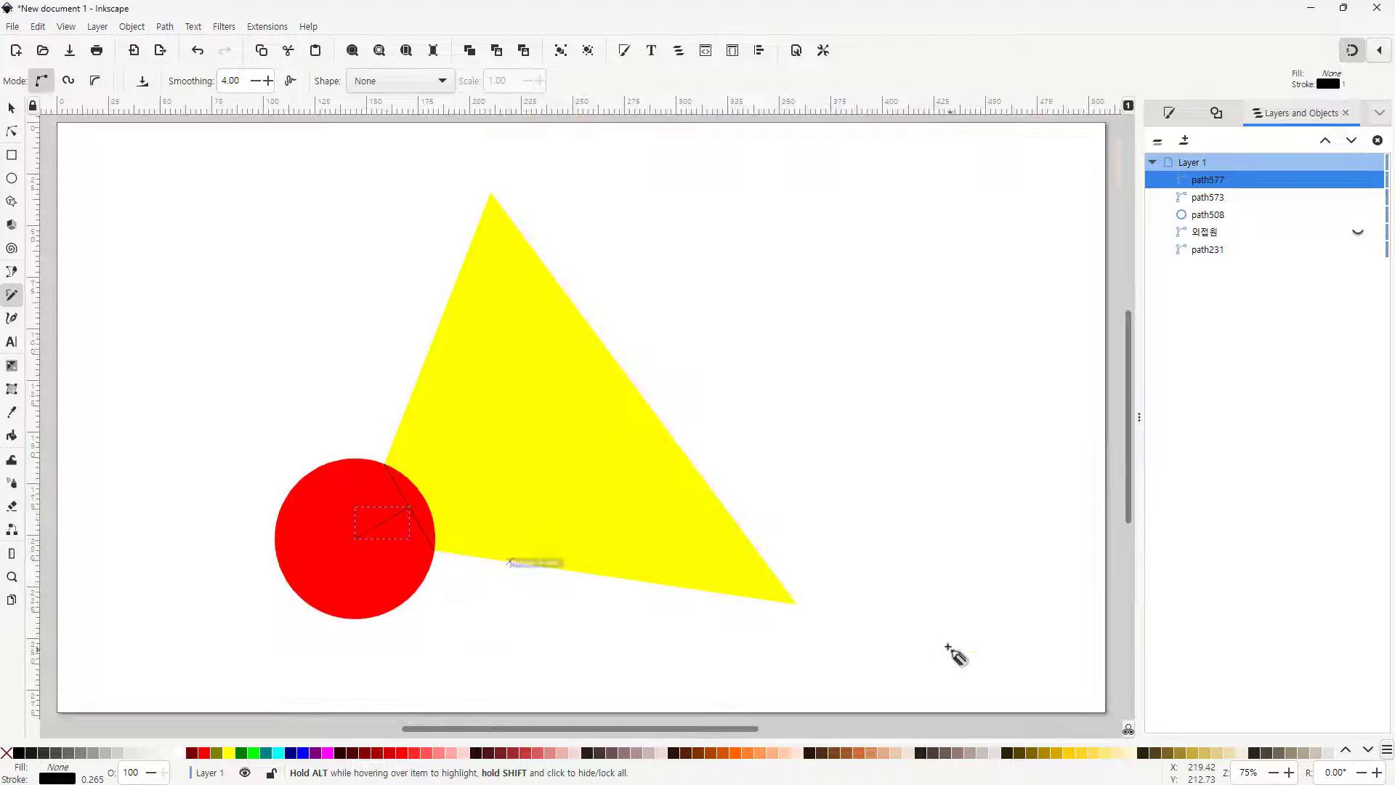
{"action": "left_click", "coordinate": [11, 109]}
{"action": "double_click", "coordinate": [378, 532]}
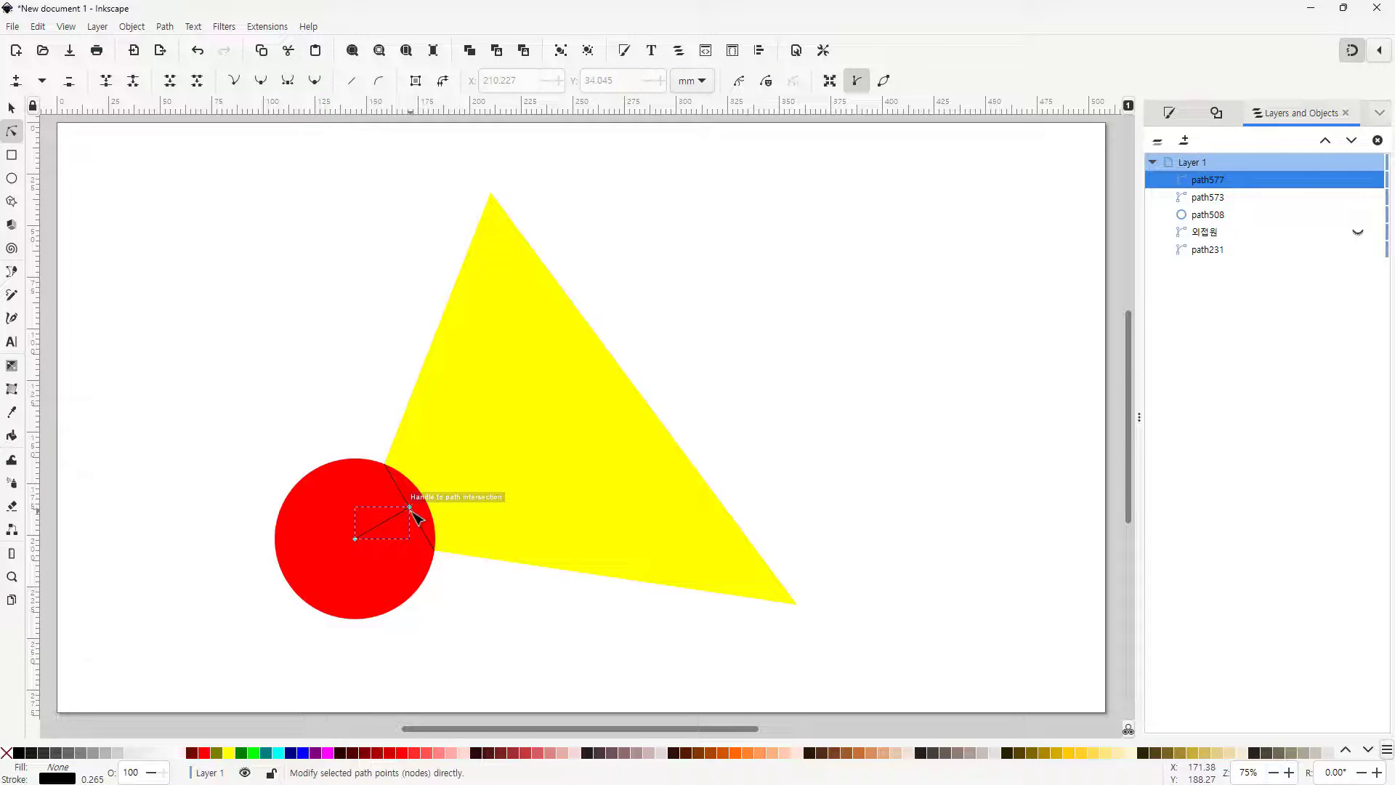
{"action": "left_click_drag", "start_coordinate": [412, 508], "coordinate": [632, 383]}
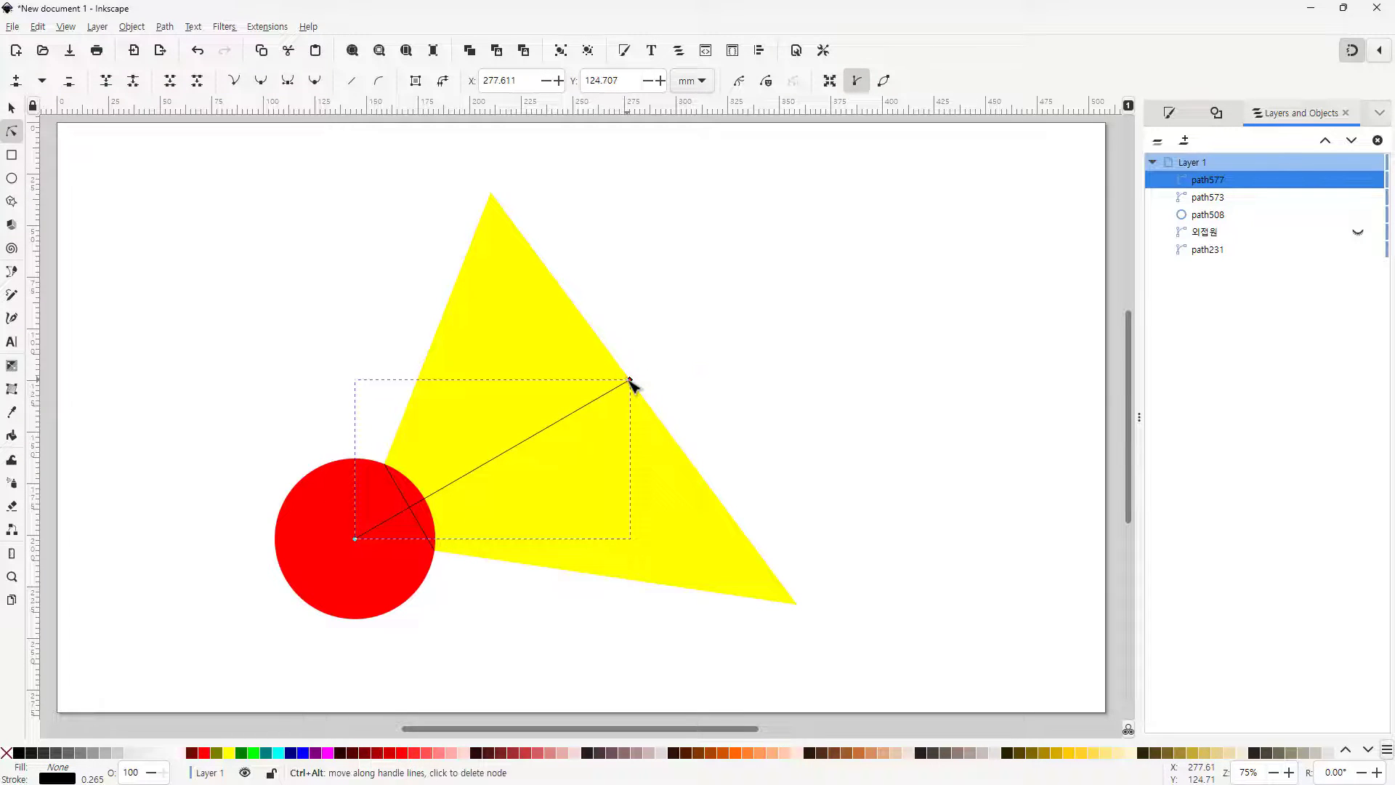
{"action": "left_click", "coordinate": [738, 405]}
Move the red circle so its centre sits on the triangle's top vertex
{"action": "left_click", "coordinate": [389, 595]}
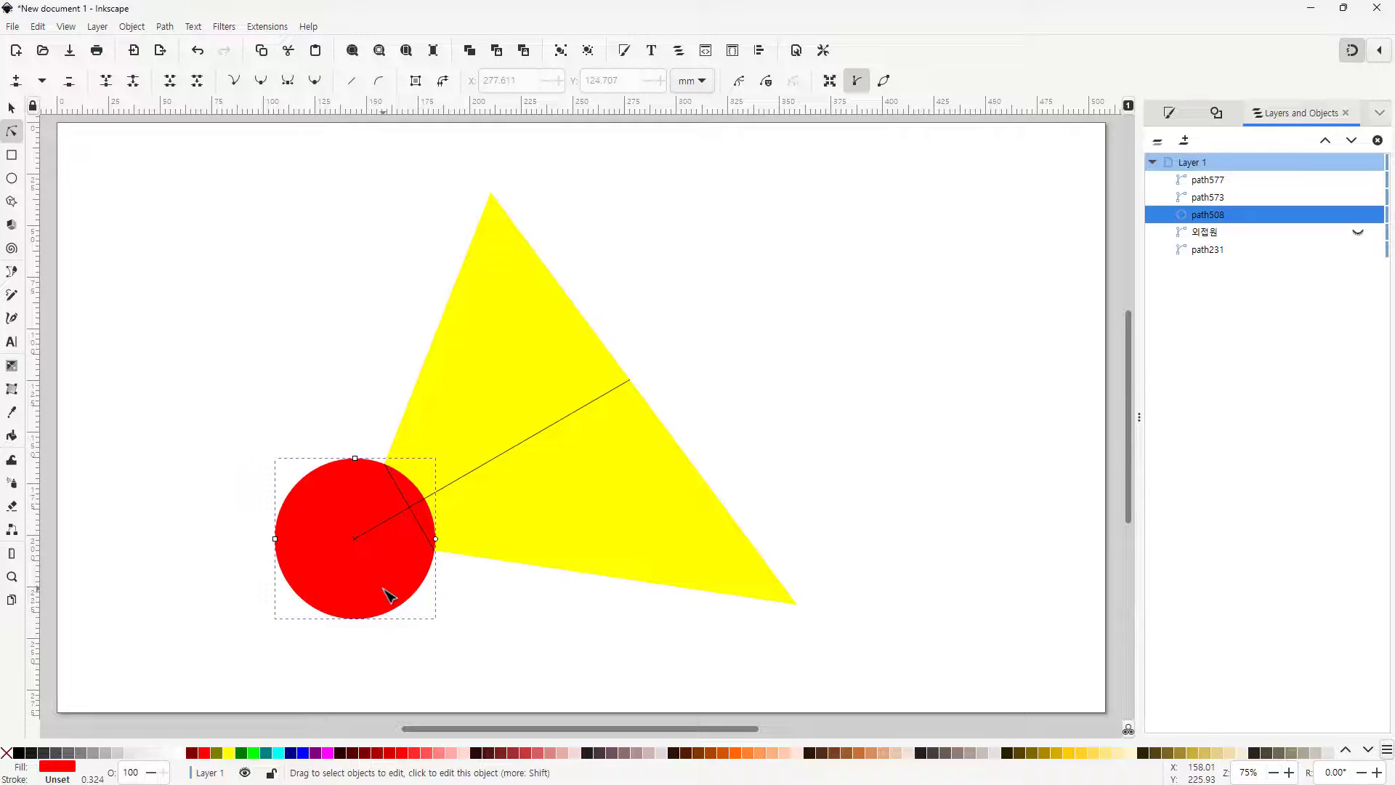
{"action": "left_click_drag", "start_coordinate": [326, 585], "coordinate": [379, 390]}
{"action": "left_click", "coordinate": [11, 110]}
{"action": "left_click", "coordinate": [327, 570]}
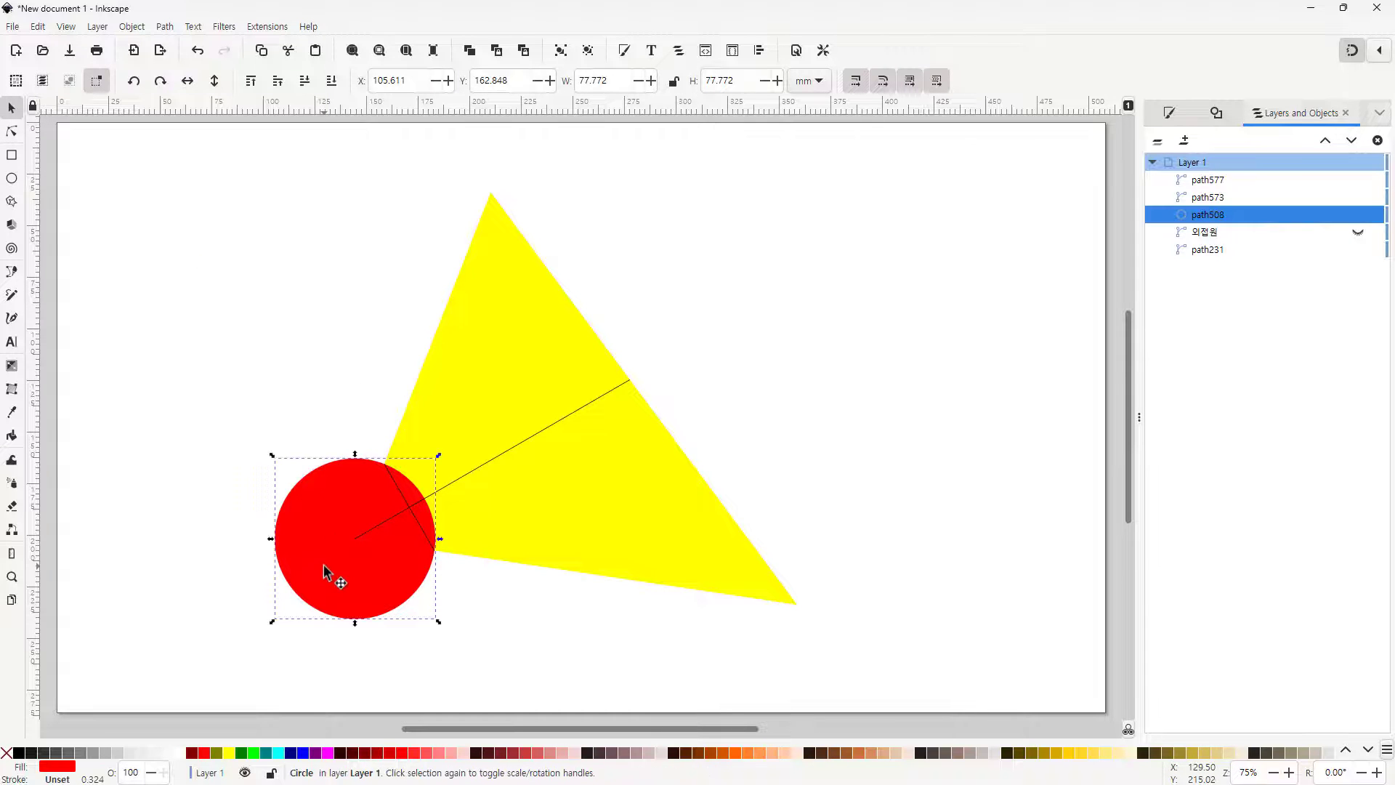
{"action": "left_click_drag", "start_coordinate": [347, 517], "coordinate": [469, 222]}
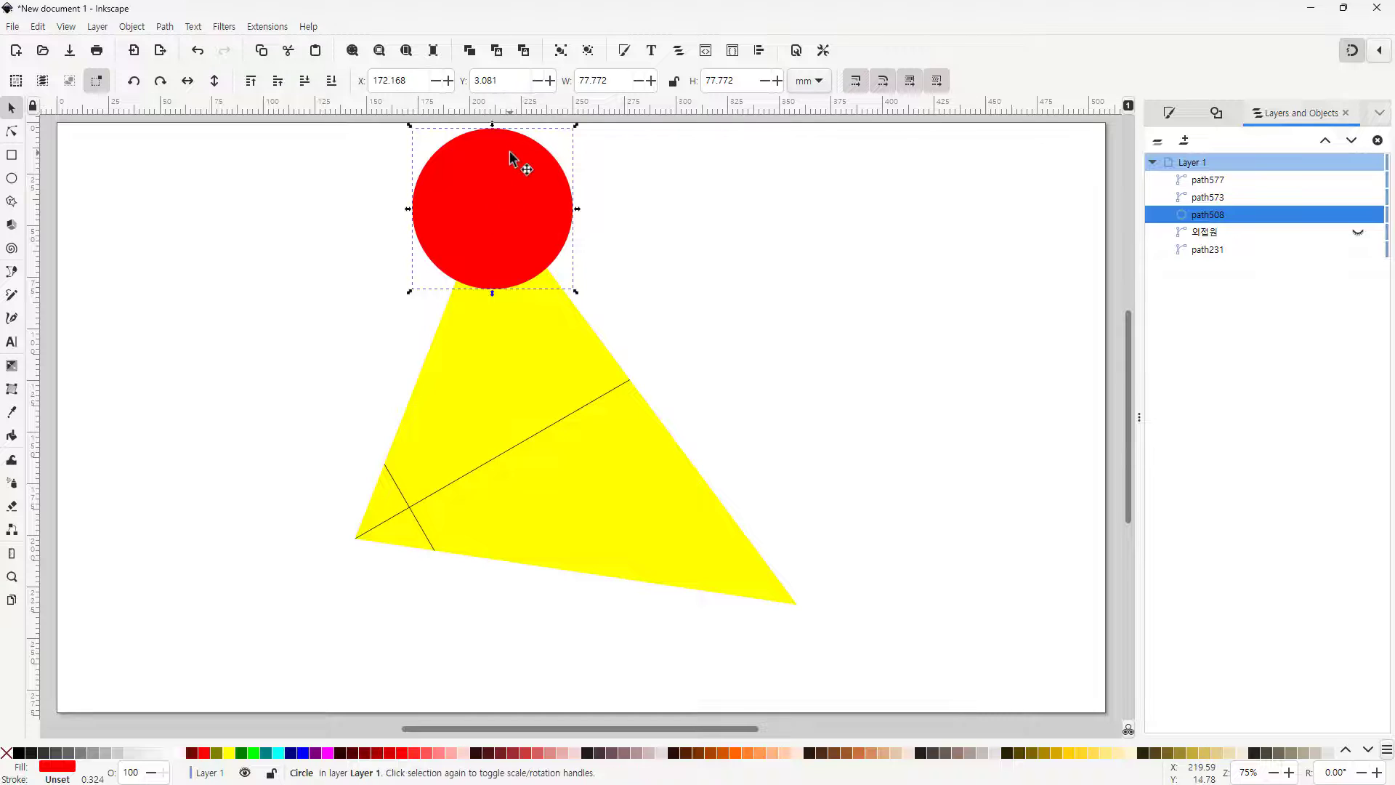
{"action": "scroll", "coordinate": [514, 157], "scroll_direction": "up", "scroll_amount": 2, "text": "ctrl"}
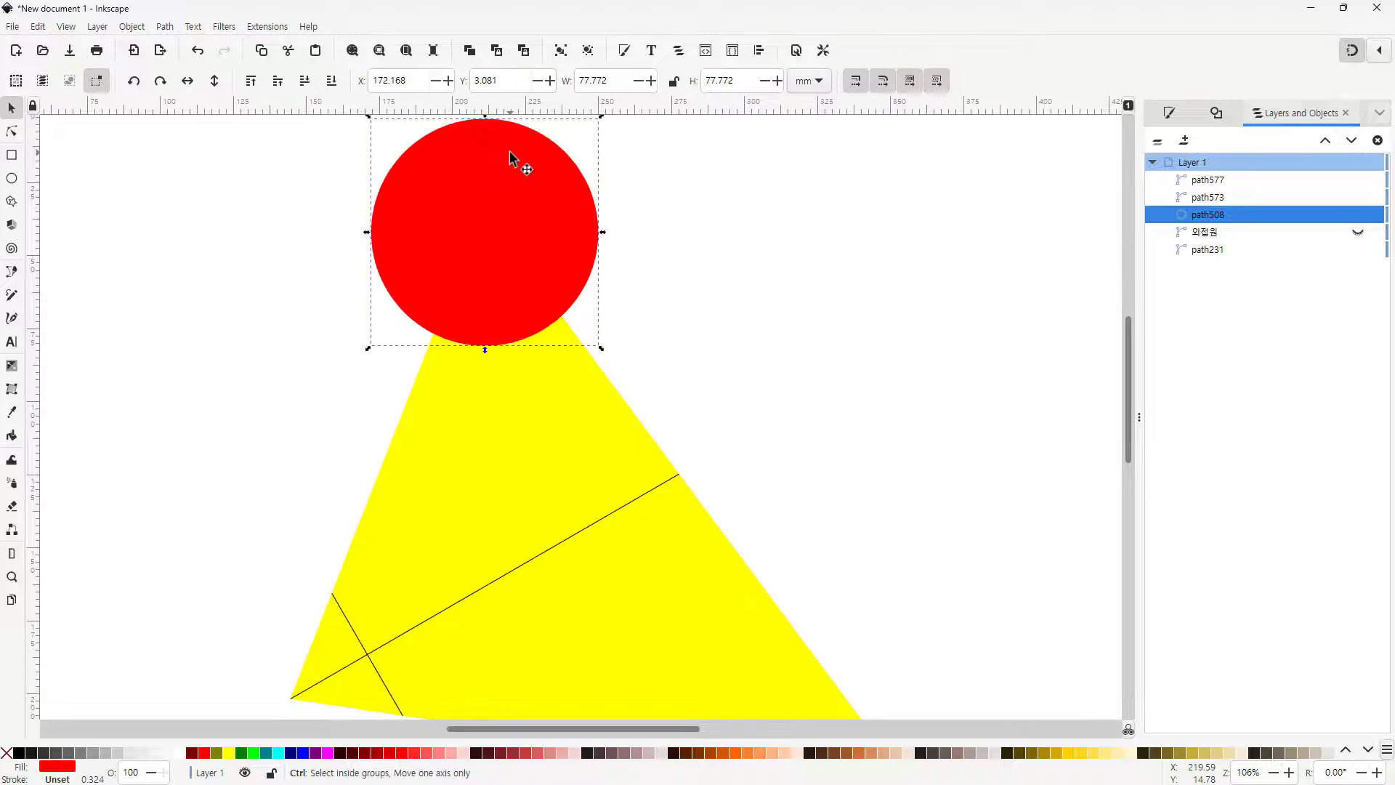
{"action": "left_click_drag", "start_coordinate": [529, 256], "coordinate": [504, 225]}
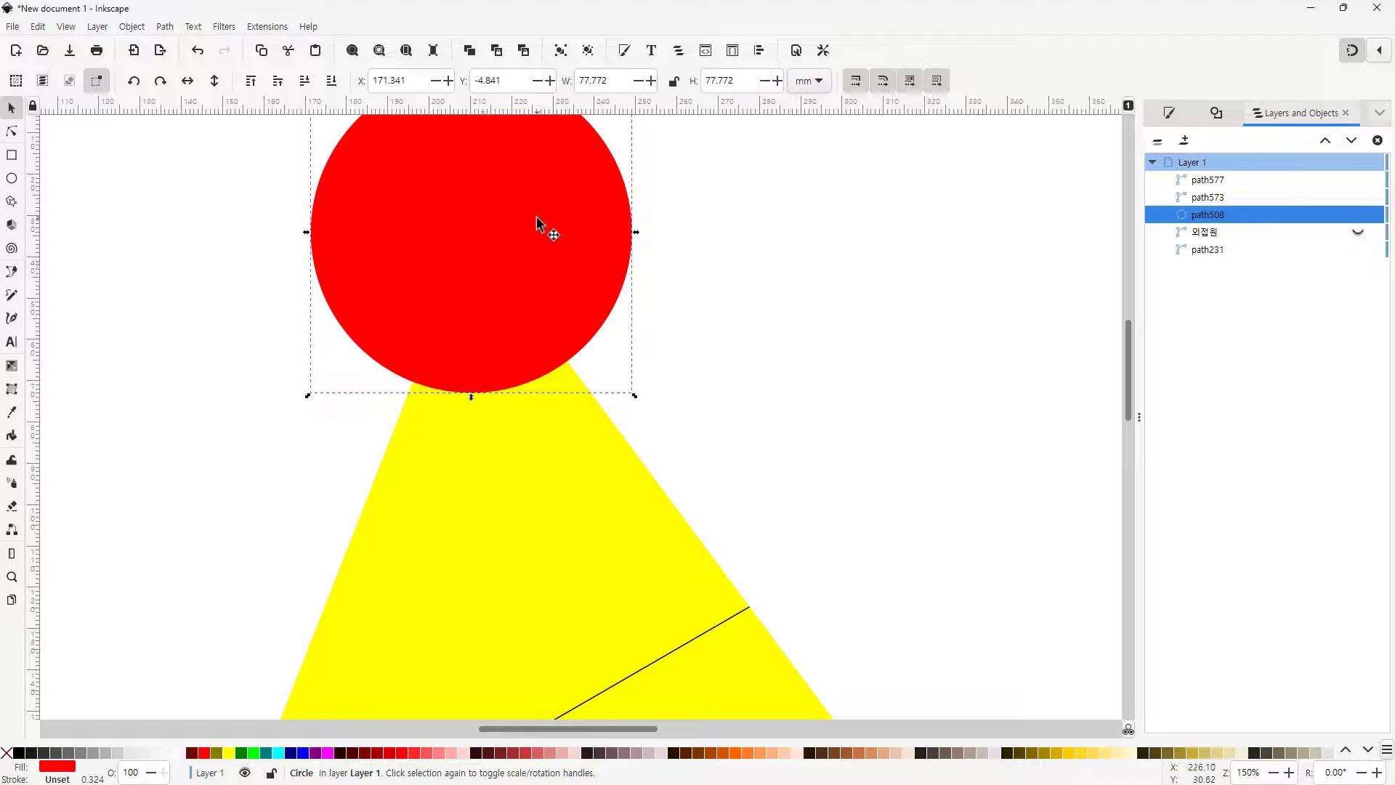
With the Pencil tool, draw a chord across the circle at the top vertex and a line from the circle's centre to its midpoint
{"action": "left_click", "coordinate": [13, 296]}
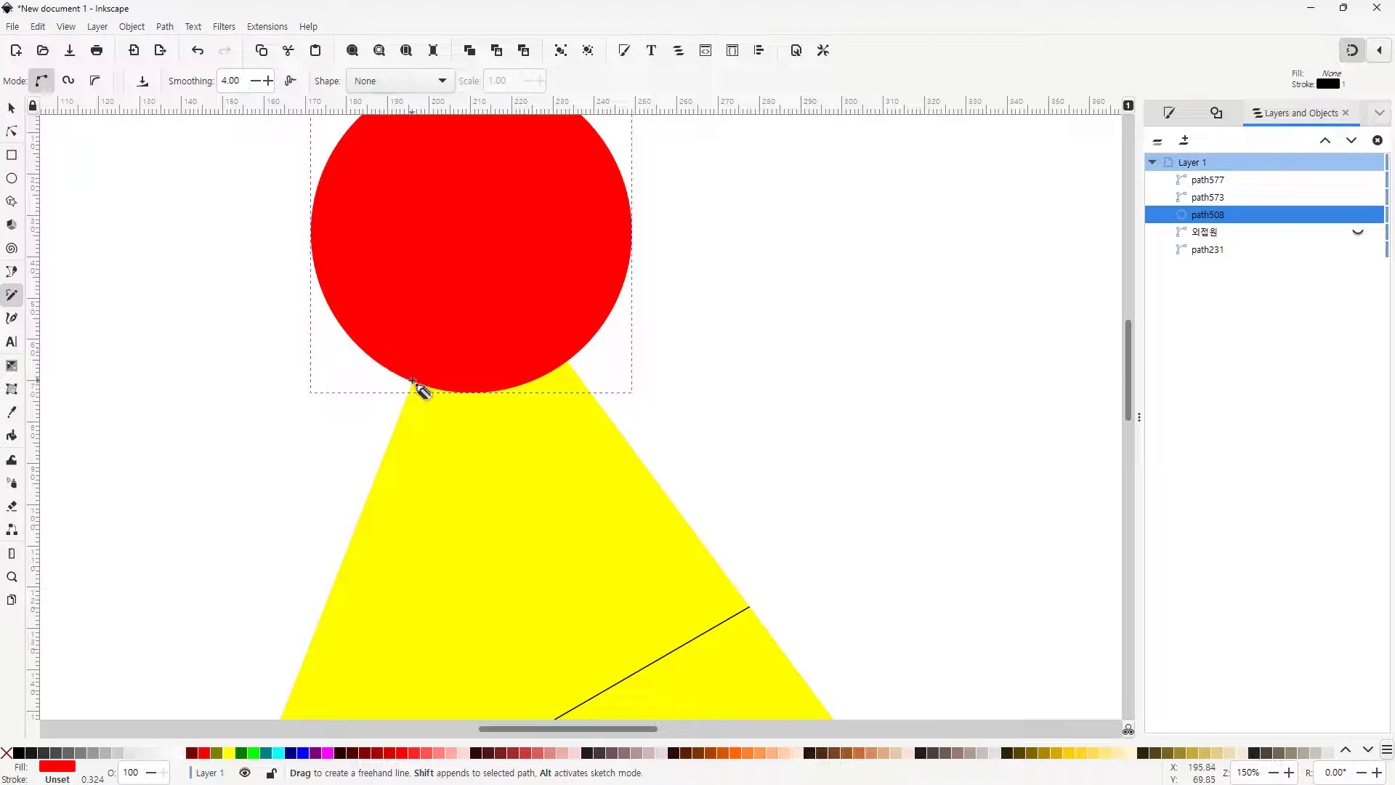
{"action": "key", "text": "Escape"}
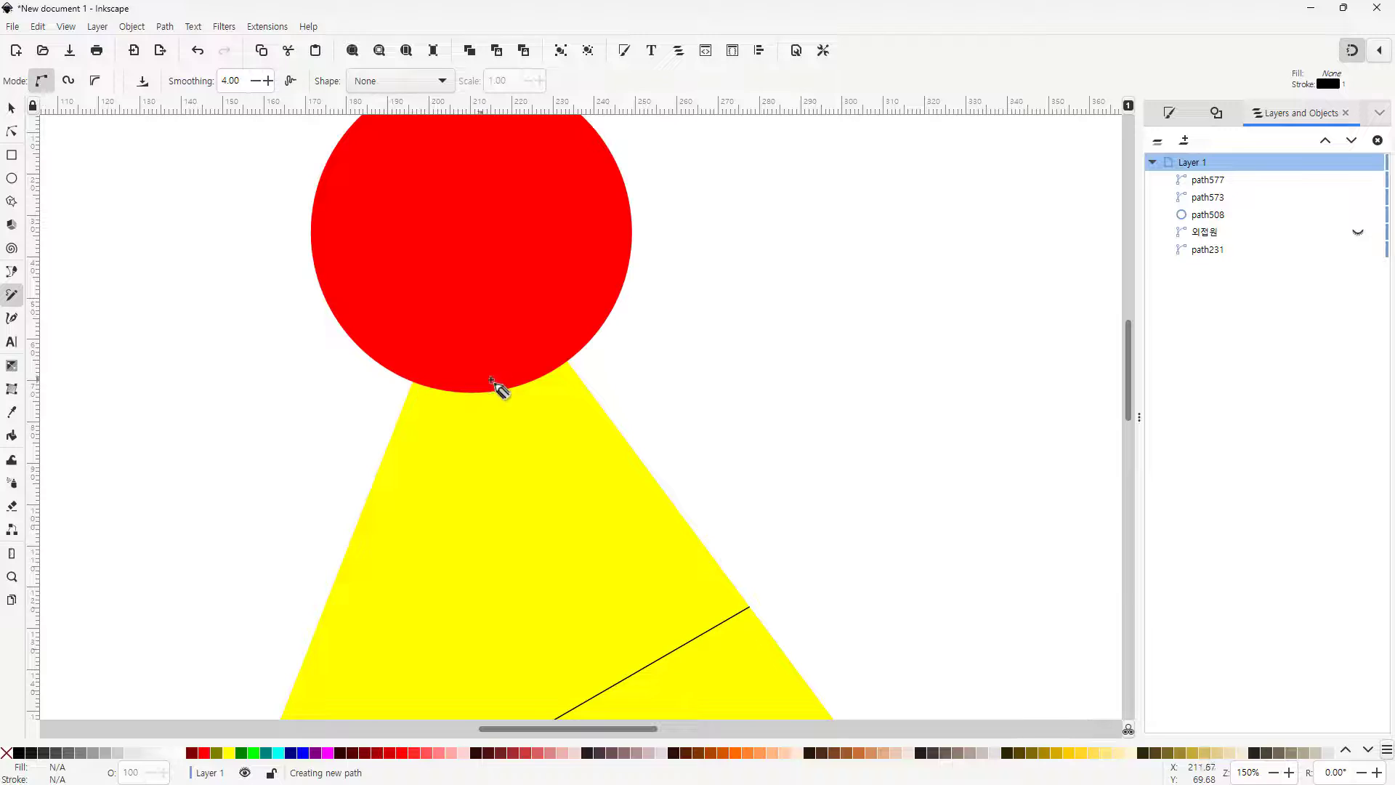
{"action": "left_click", "coordinate": [567, 360]}
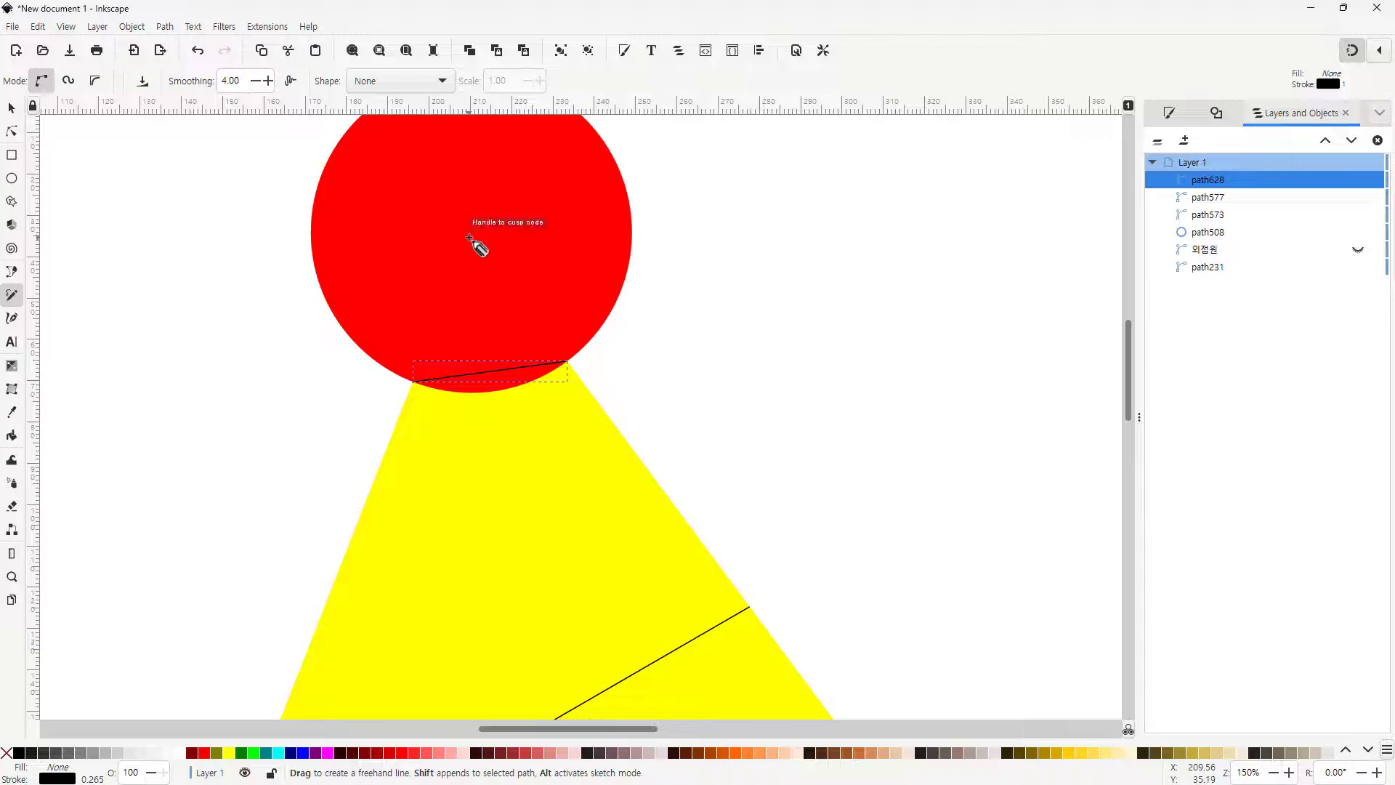
{"action": "key", "text": "Escape"}
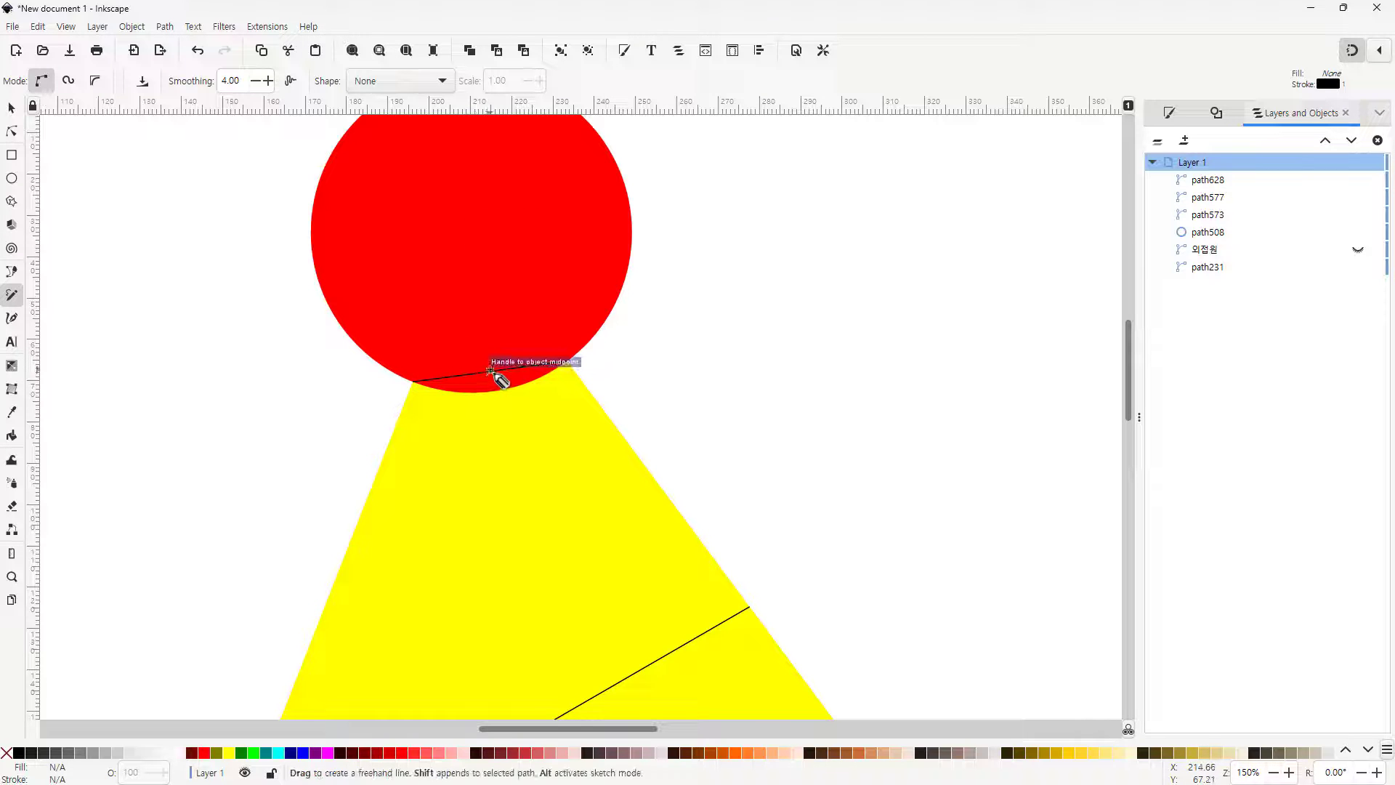
{"action": "left_click", "coordinate": [491, 371]}
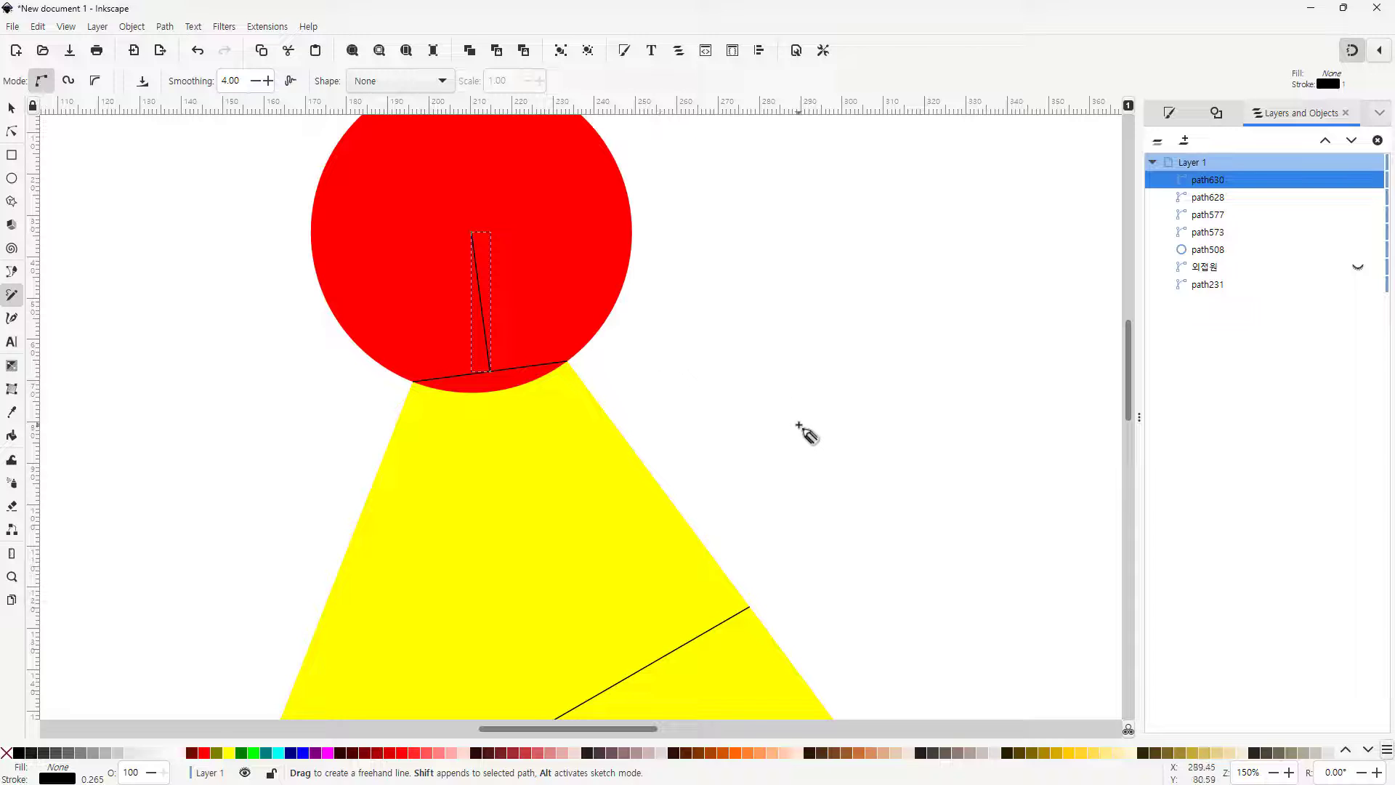
Extend the top bisector line by moving its end node down onto the triangle's bottom side
{"action": "scroll", "coordinate": [805, 433], "scroll_direction": "down", "scroll_amount": 2}
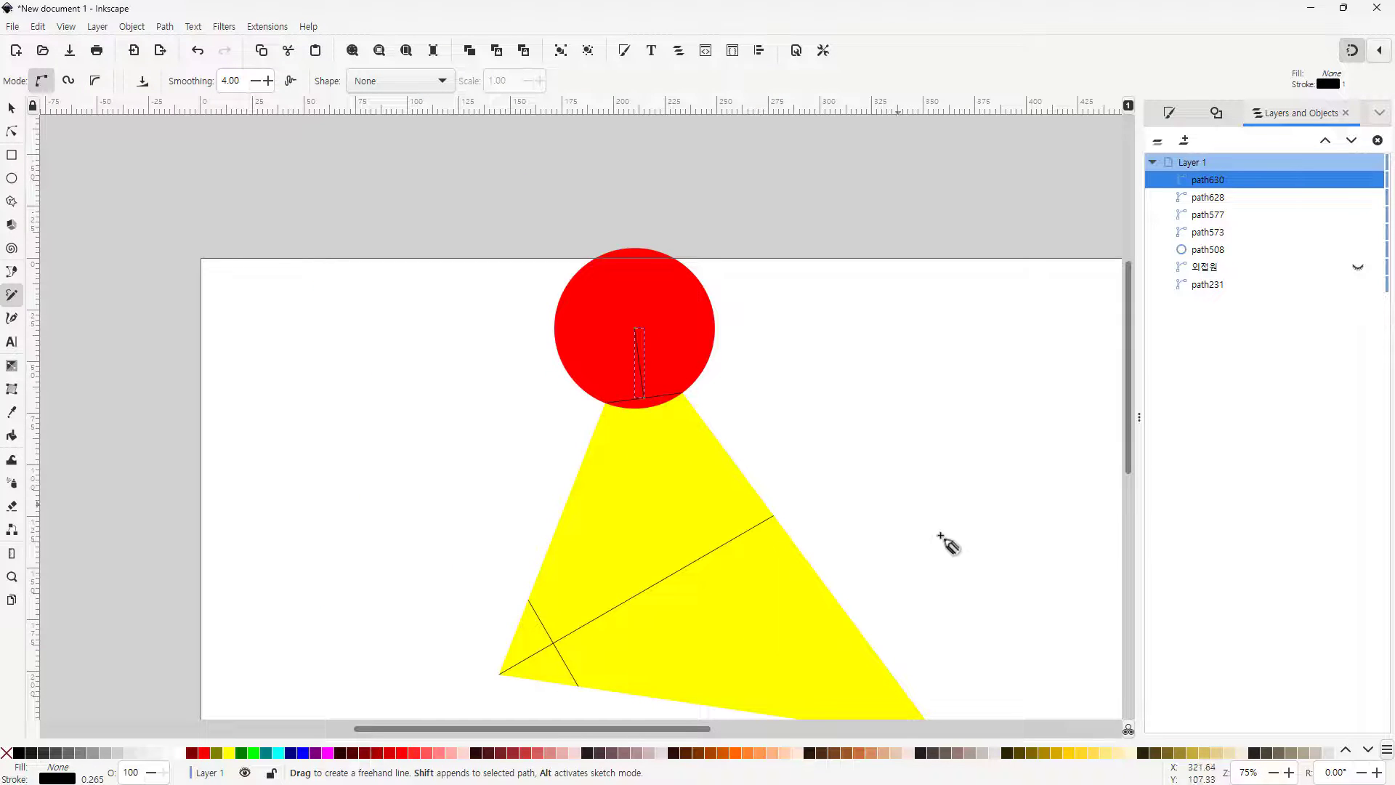
{"action": "key", "text": "5"}
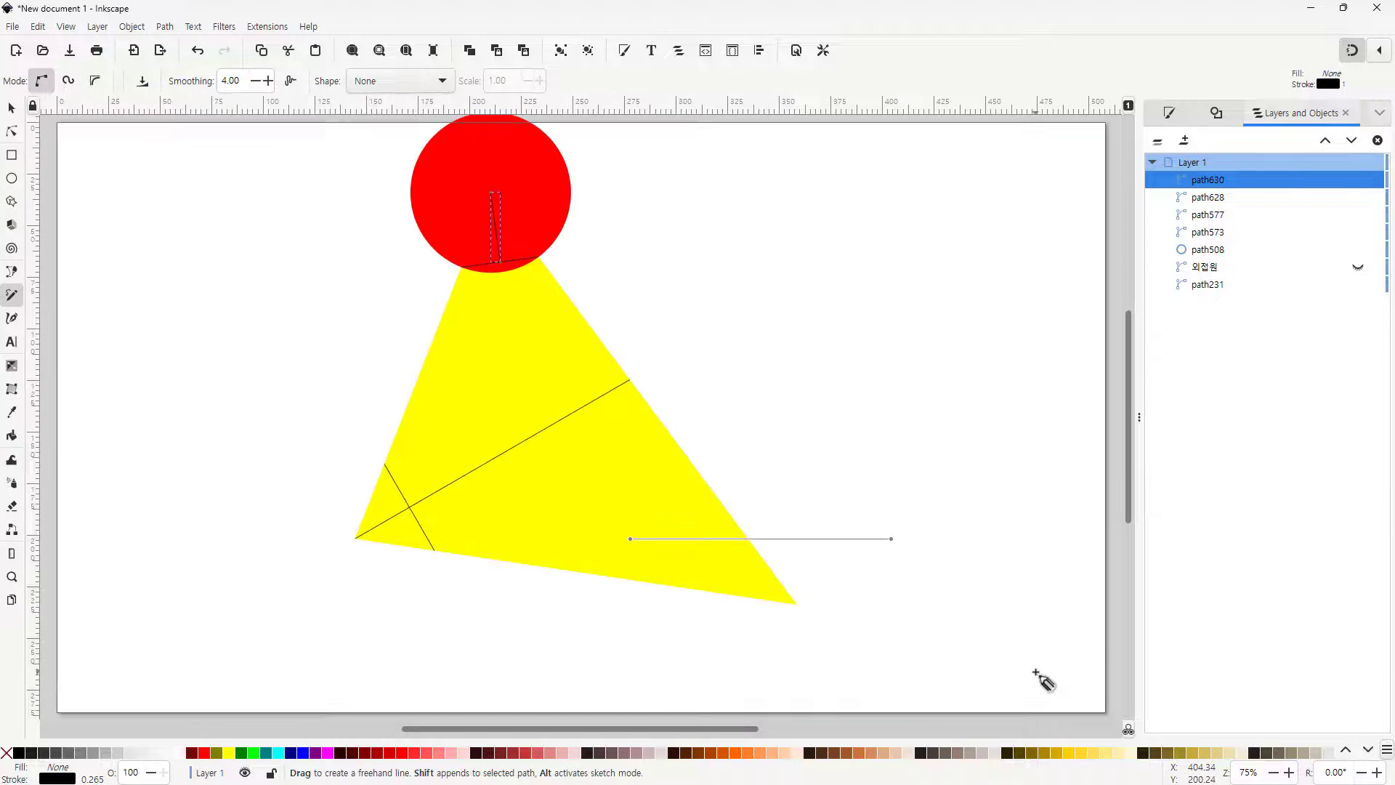
{"action": "left_click", "coordinate": [11, 111]}
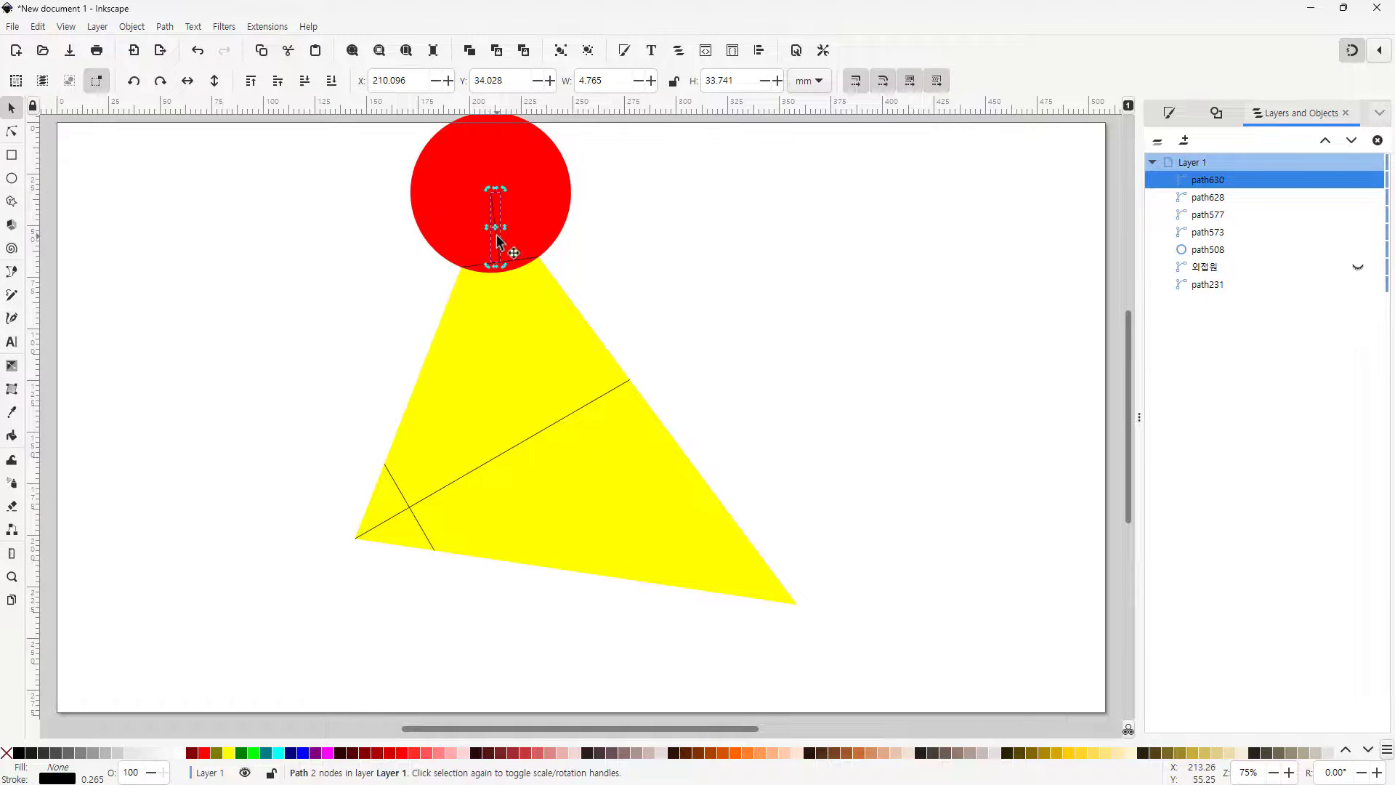
{"action": "key", "text": "n"}
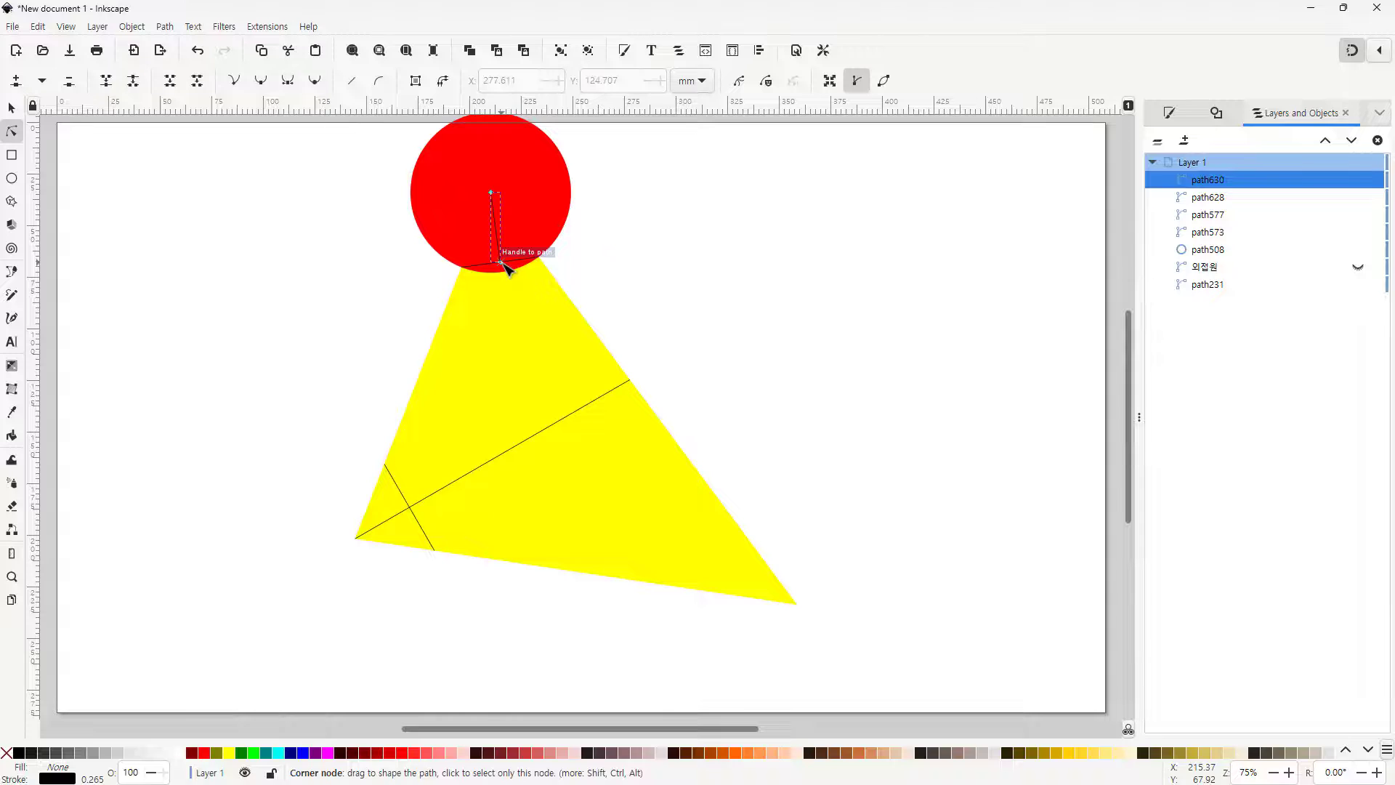
{"action": "left_click_drag", "start_coordinate": [502, 262], "coordinate": [561, 575]}
{"action": "left_click", "coordinate": [573, 645]}
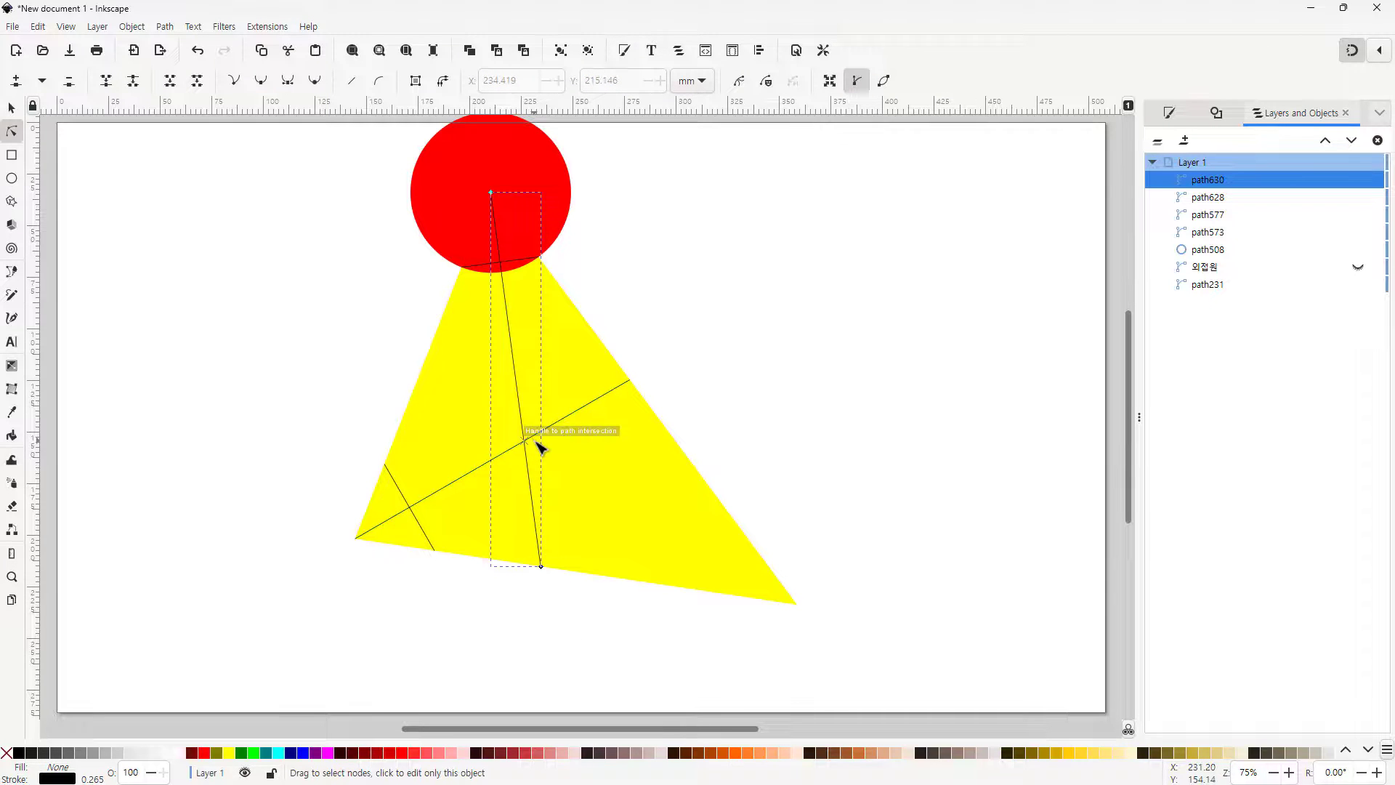
{"action": "key", "text": "Escape"}
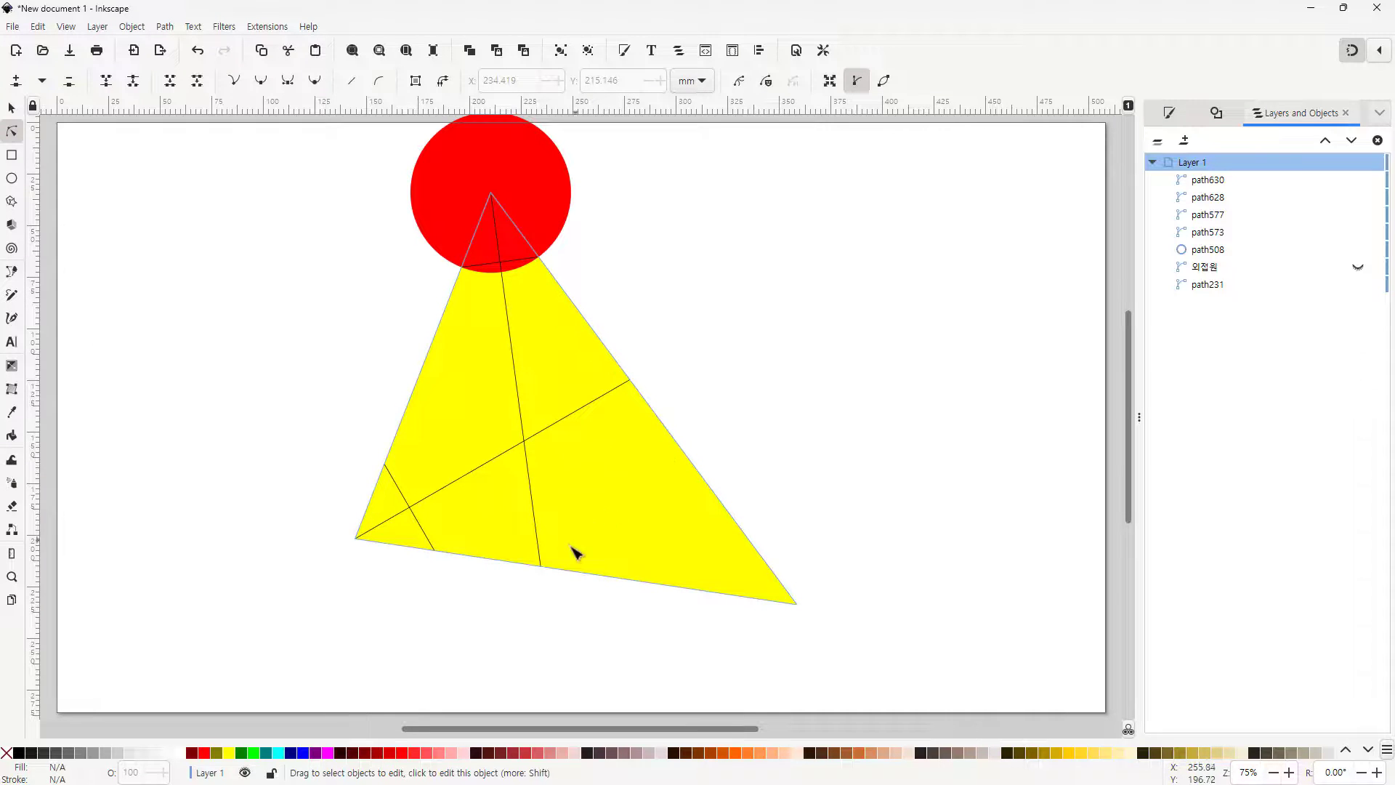
Draw perpendicular lines from the bisectors' intersection point to each of the triangle's three sides
{"action": "left_click", "coordinate": [12, 295]}
{"action": "left_click", "coordinate": [523, 441]}
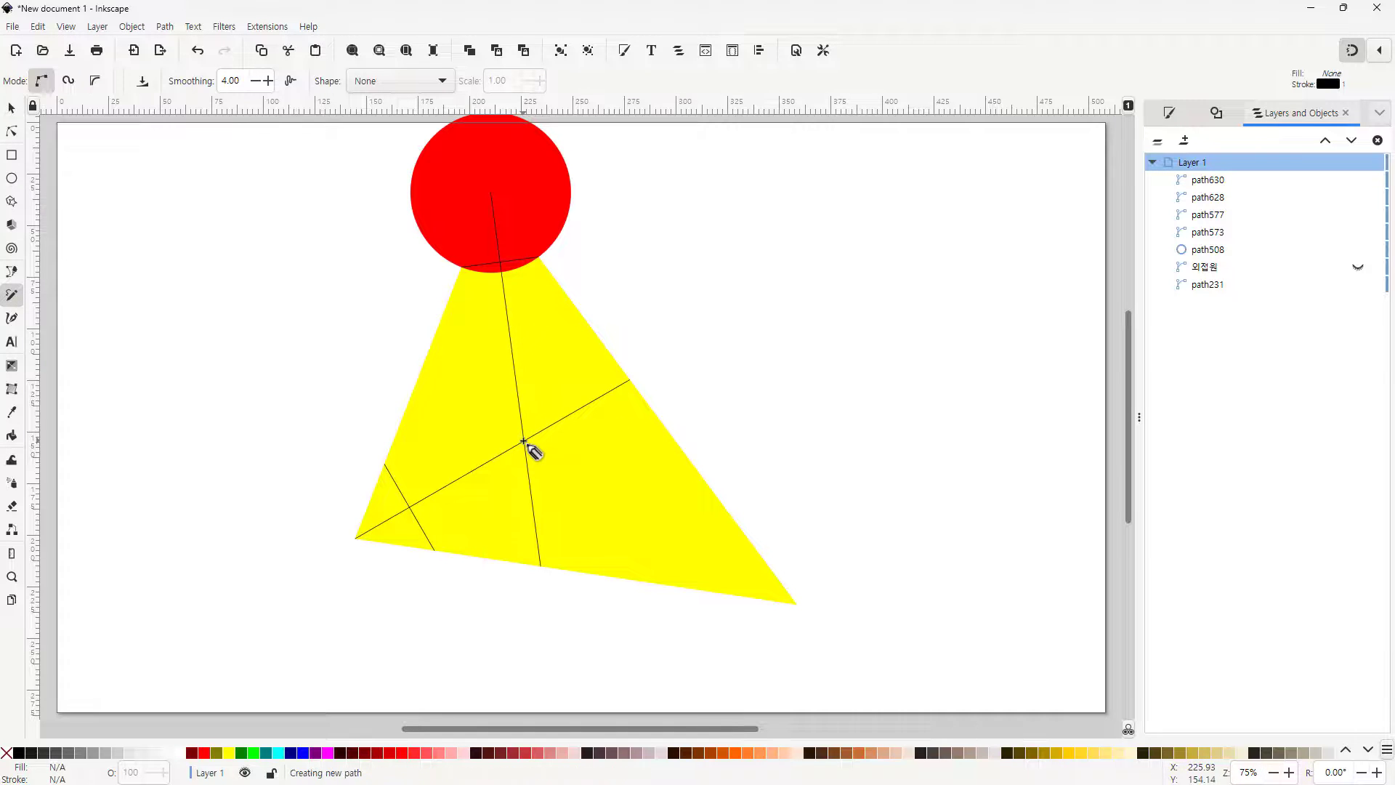
{"action": "left_click", "coordinate": [409, 394]}
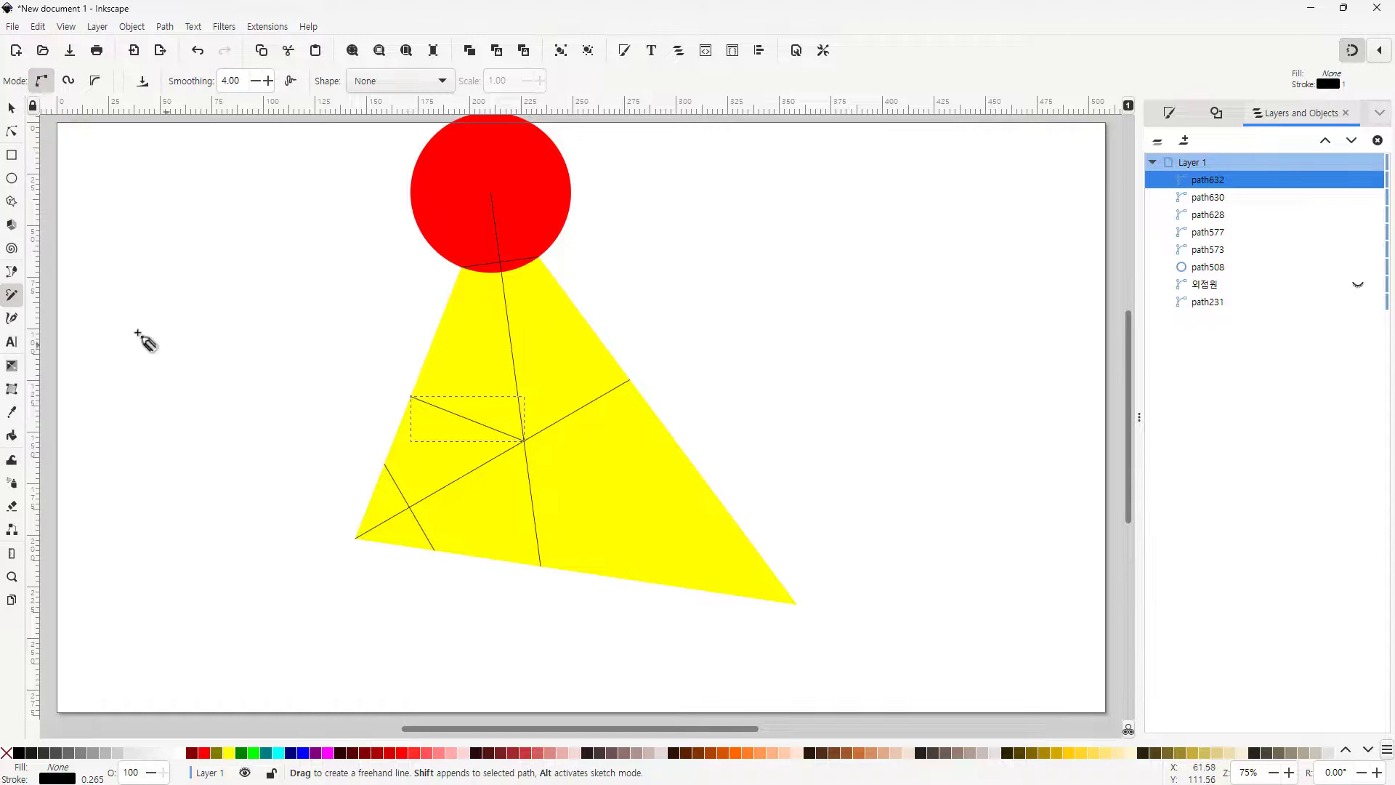
{"action": "left_click", "coordinate": [523, 441]}
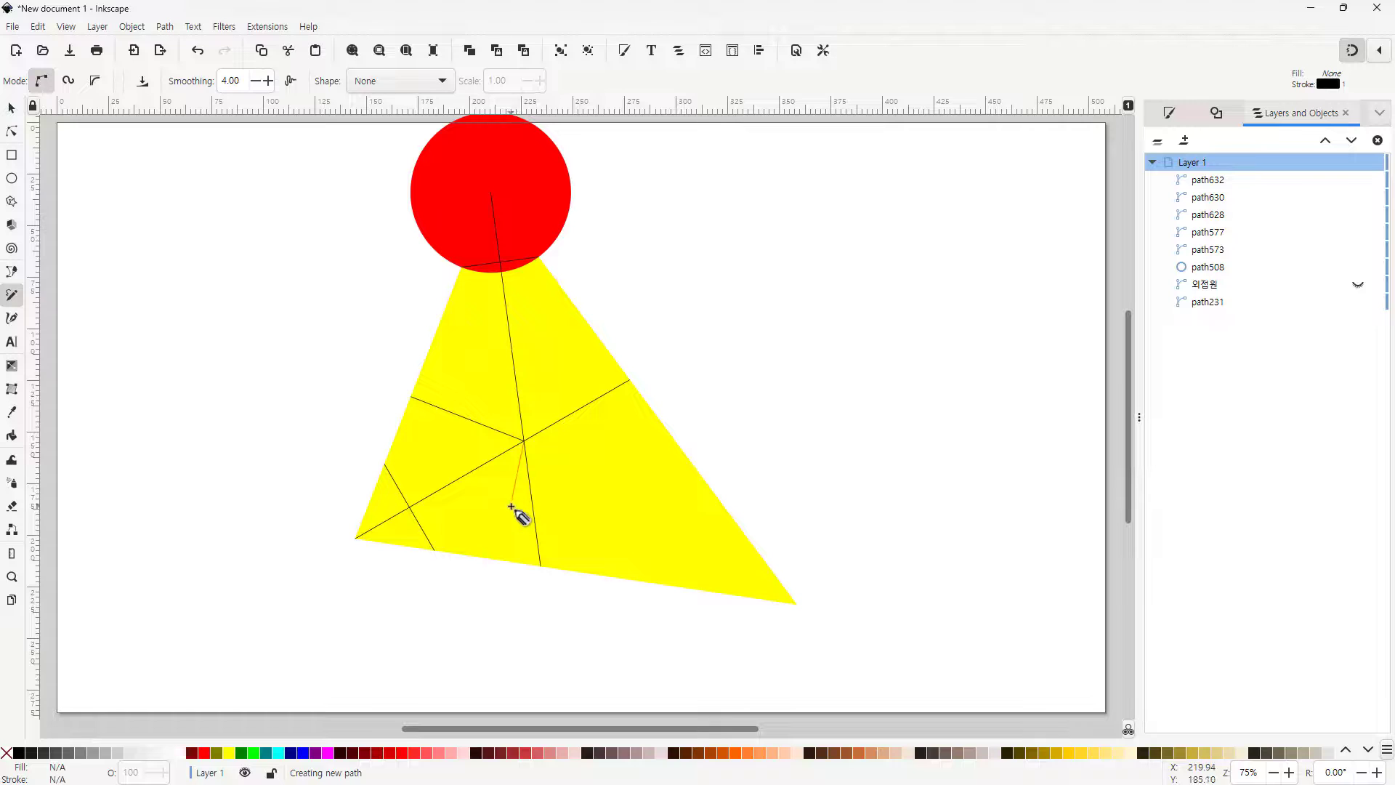
{"action": "left_click", "coordinate": [508, 561]}
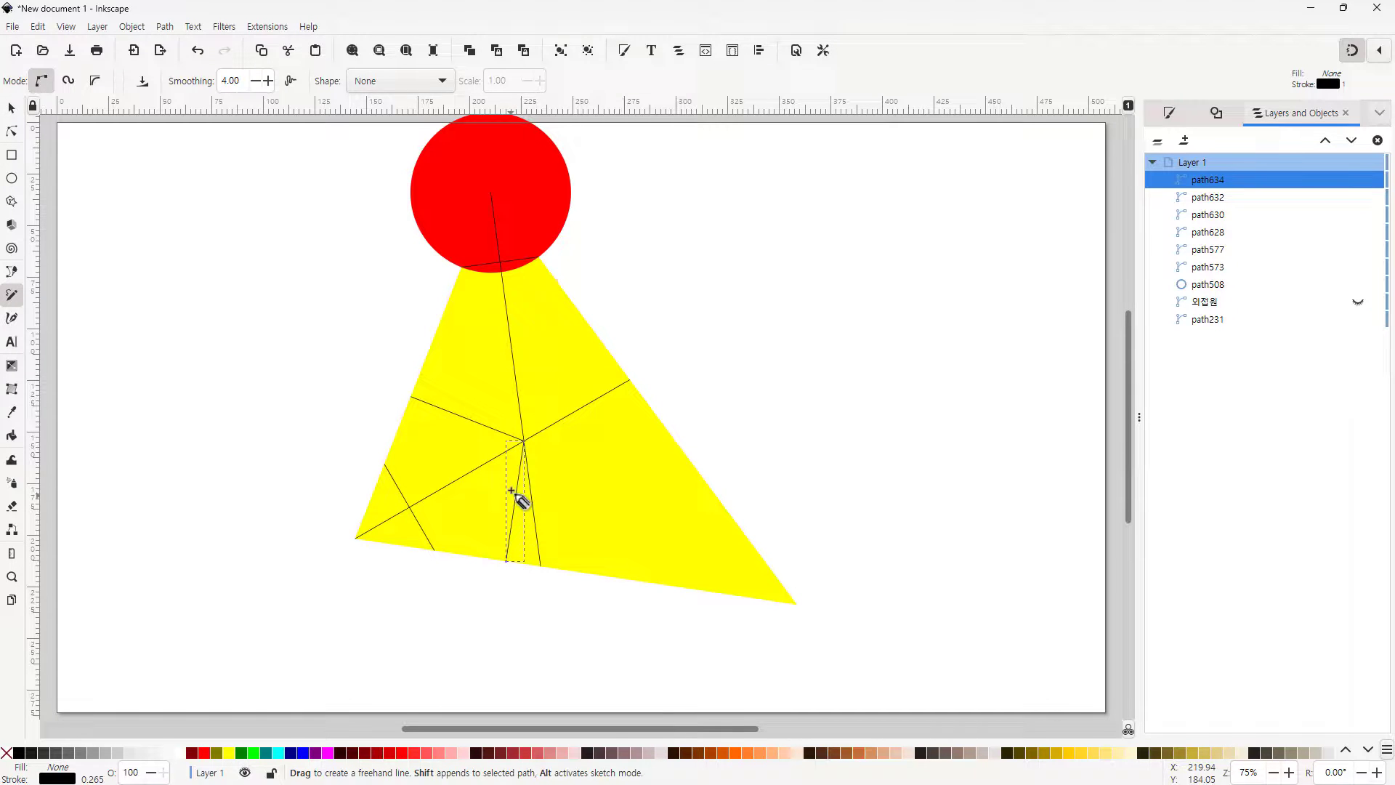
{"action": "left_click", "coordinate": [524, 441]}
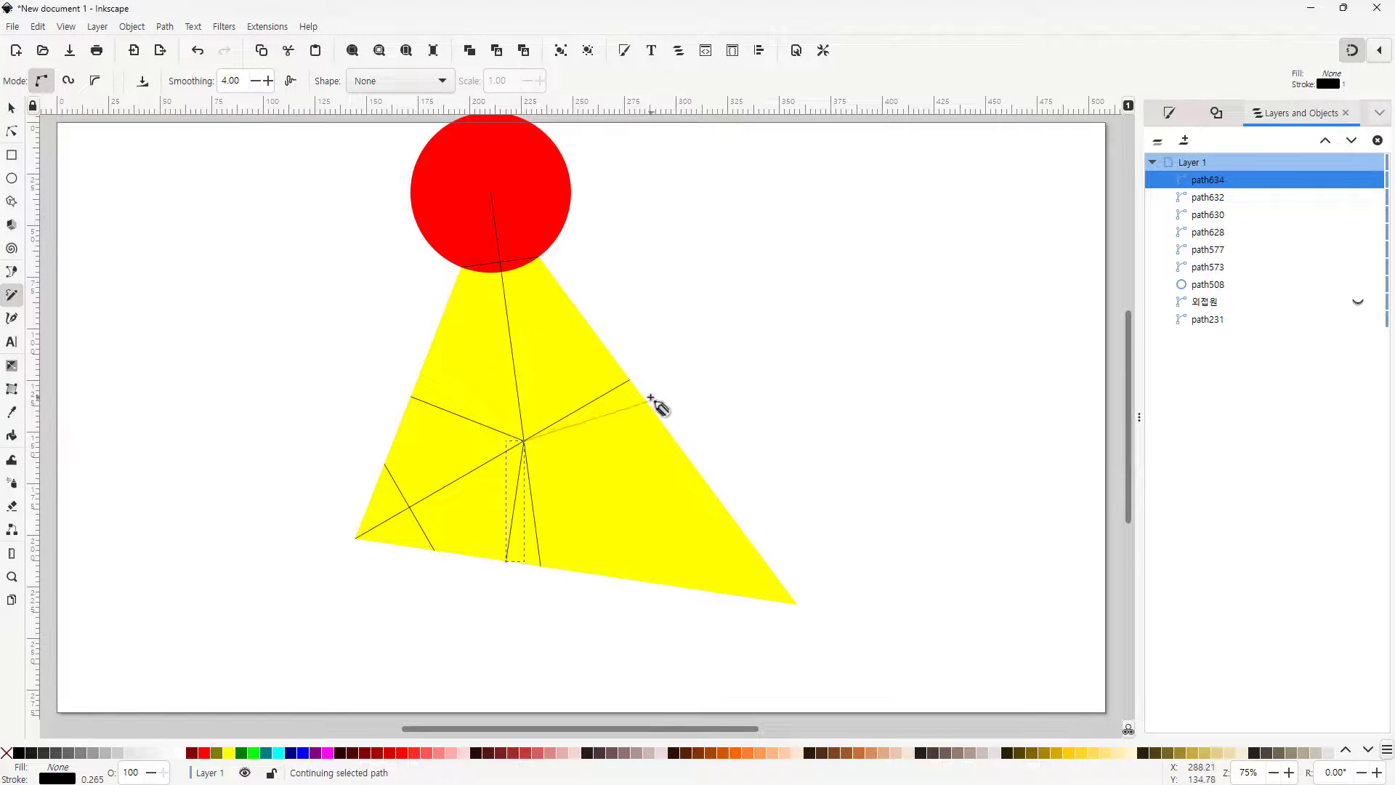
{"action": "left_click", "coordinate": [626, 366]}
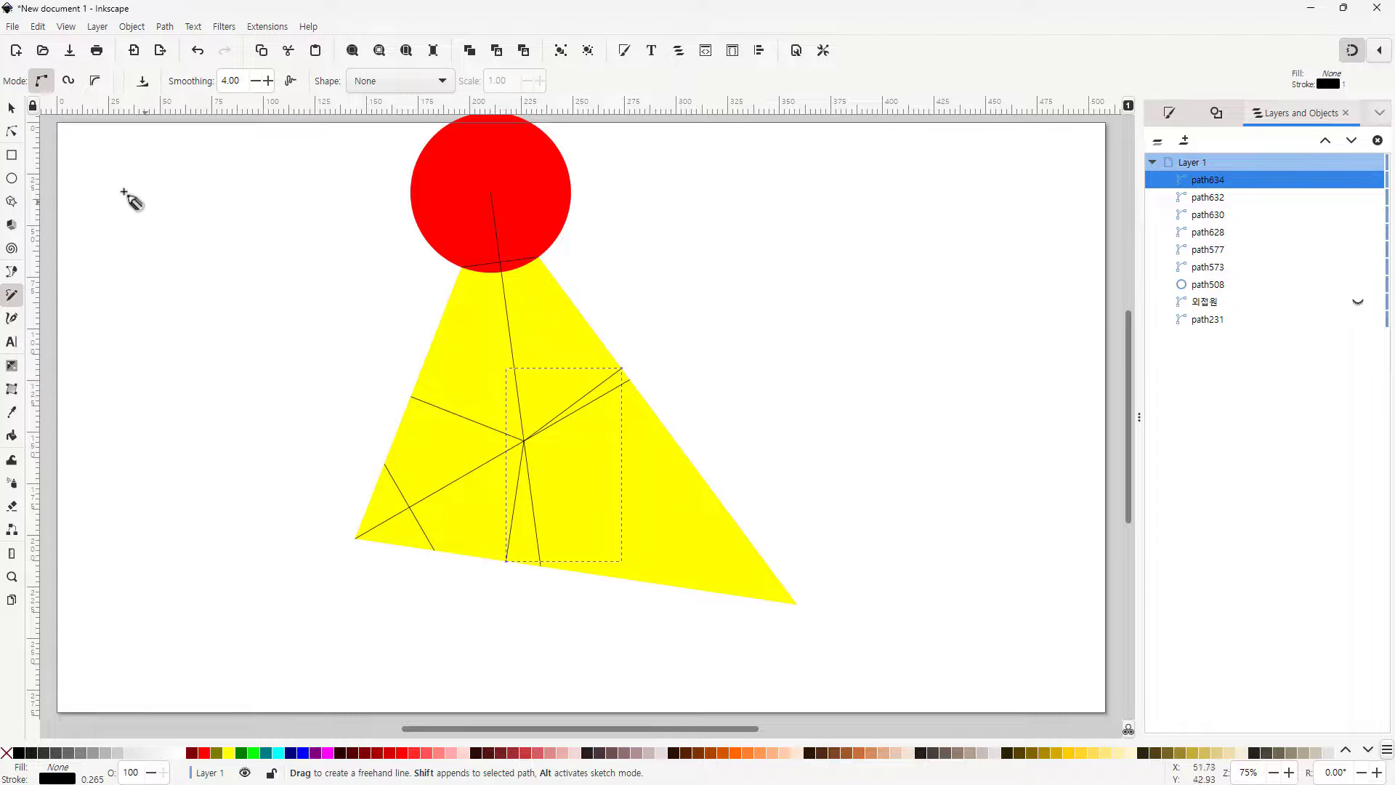
With the Spiro path tool, draw a closed curve through the three perpendicular feet to form the inscribed circle
{"action": "left_click", "coordinate": [12, 271]}
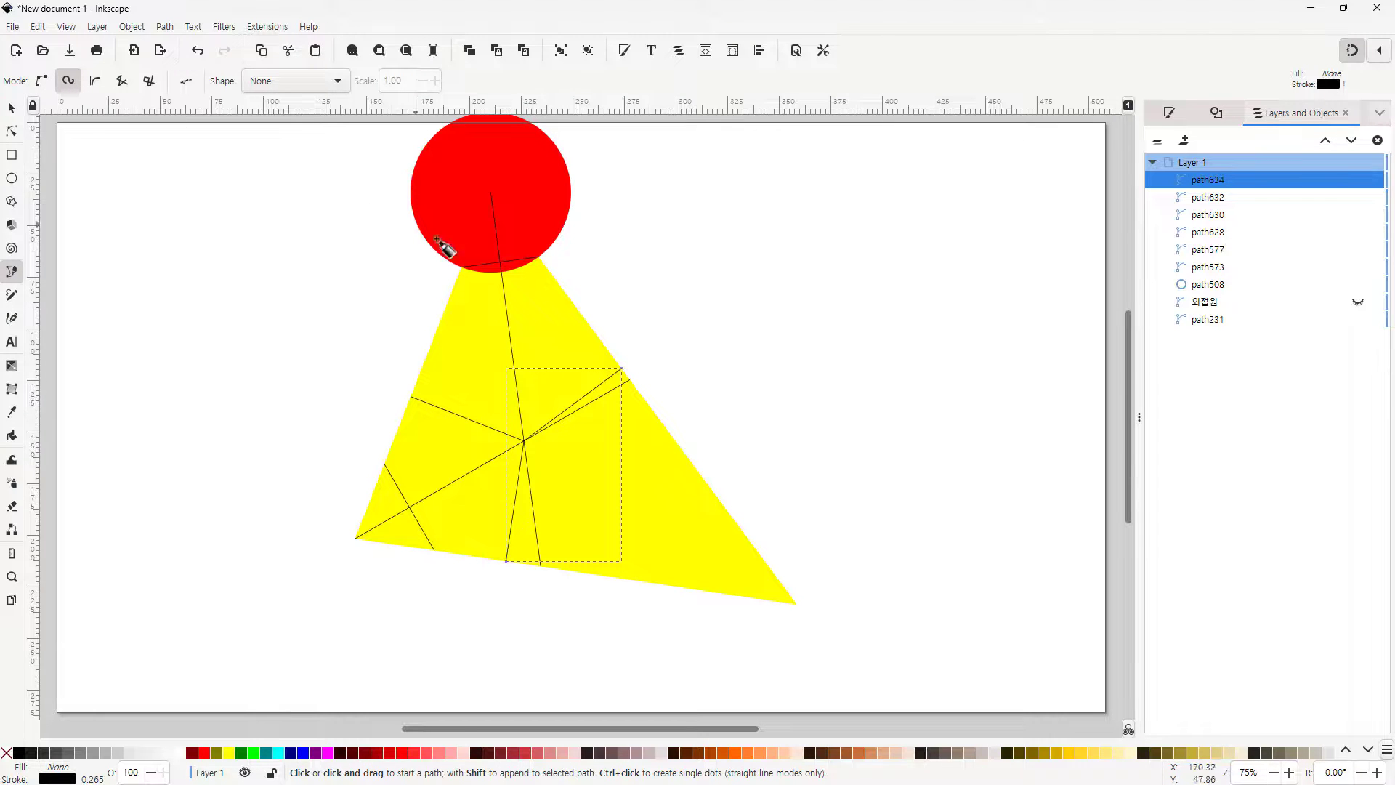
{"action": "left_click", "coordinate": [411, 397]}
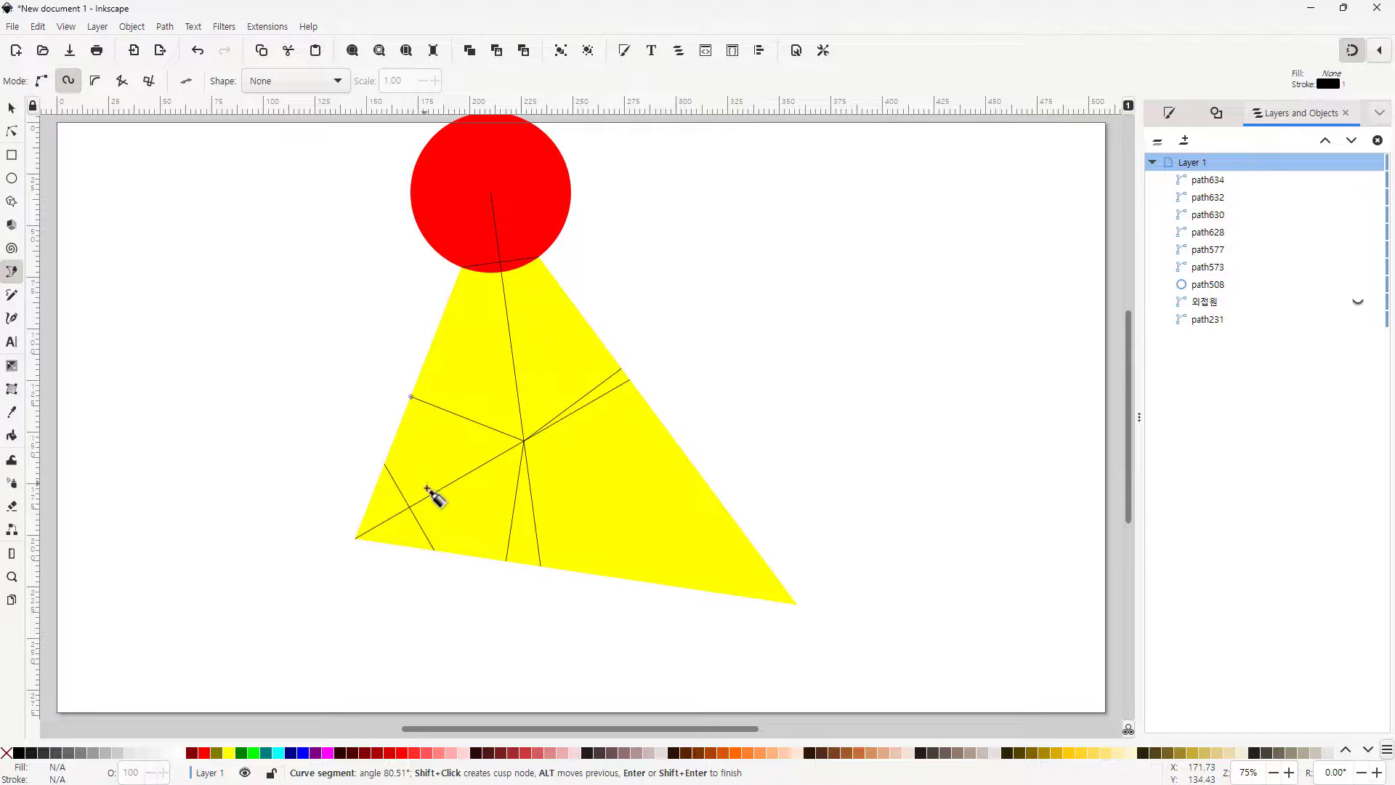
{"action": "left_click", "coordinate": [505, 561]}
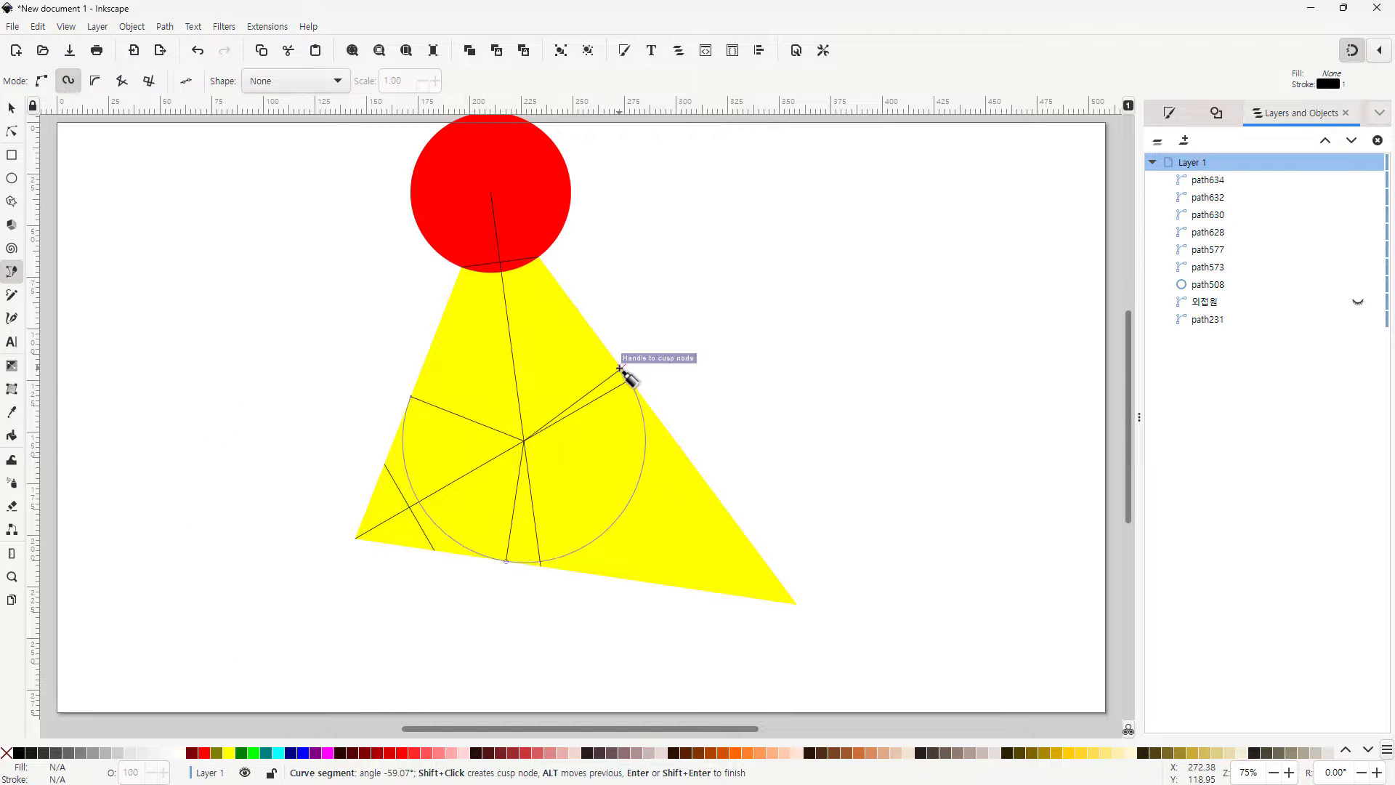
{"action": "left_click", "coordinate": [622, 369]}
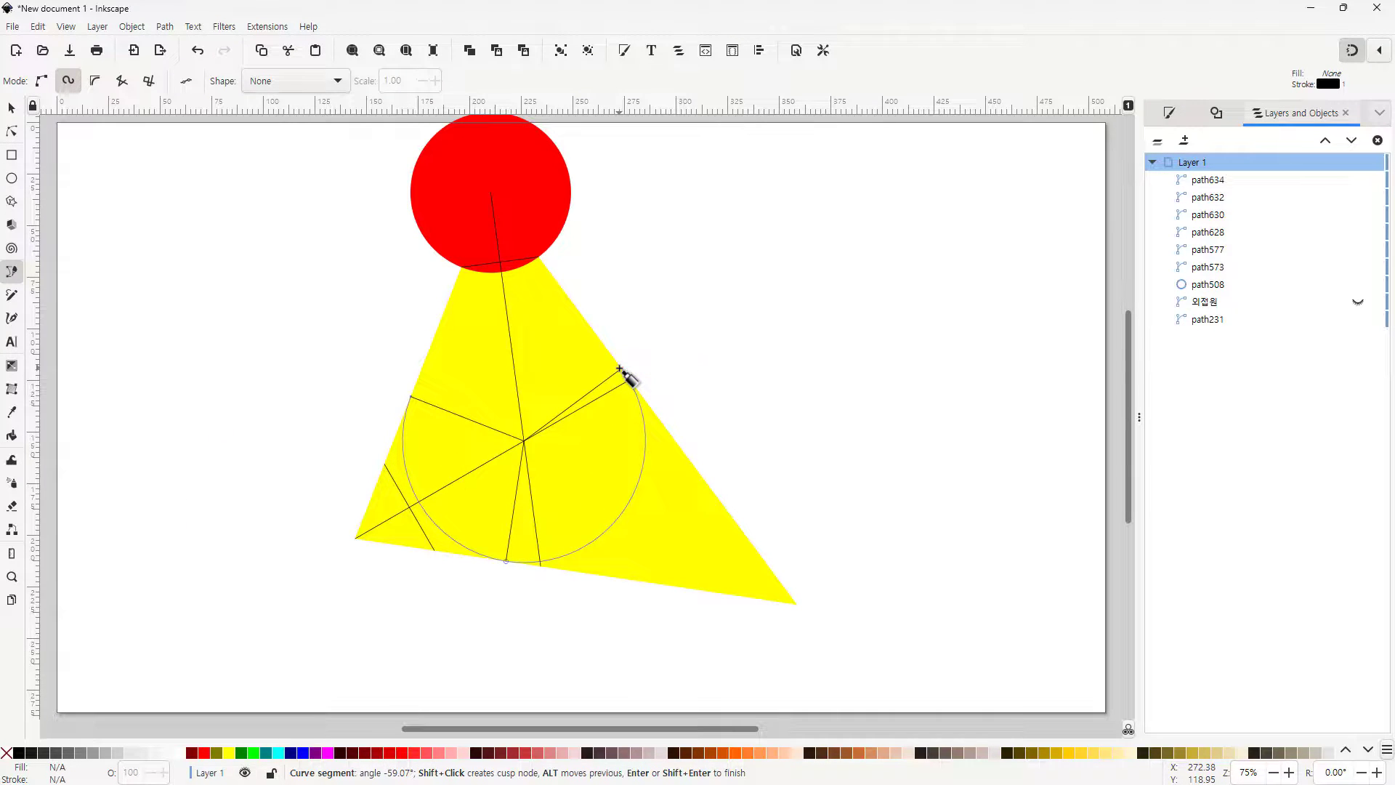
{"action": "left_click", "coordinate": [413, 396]}
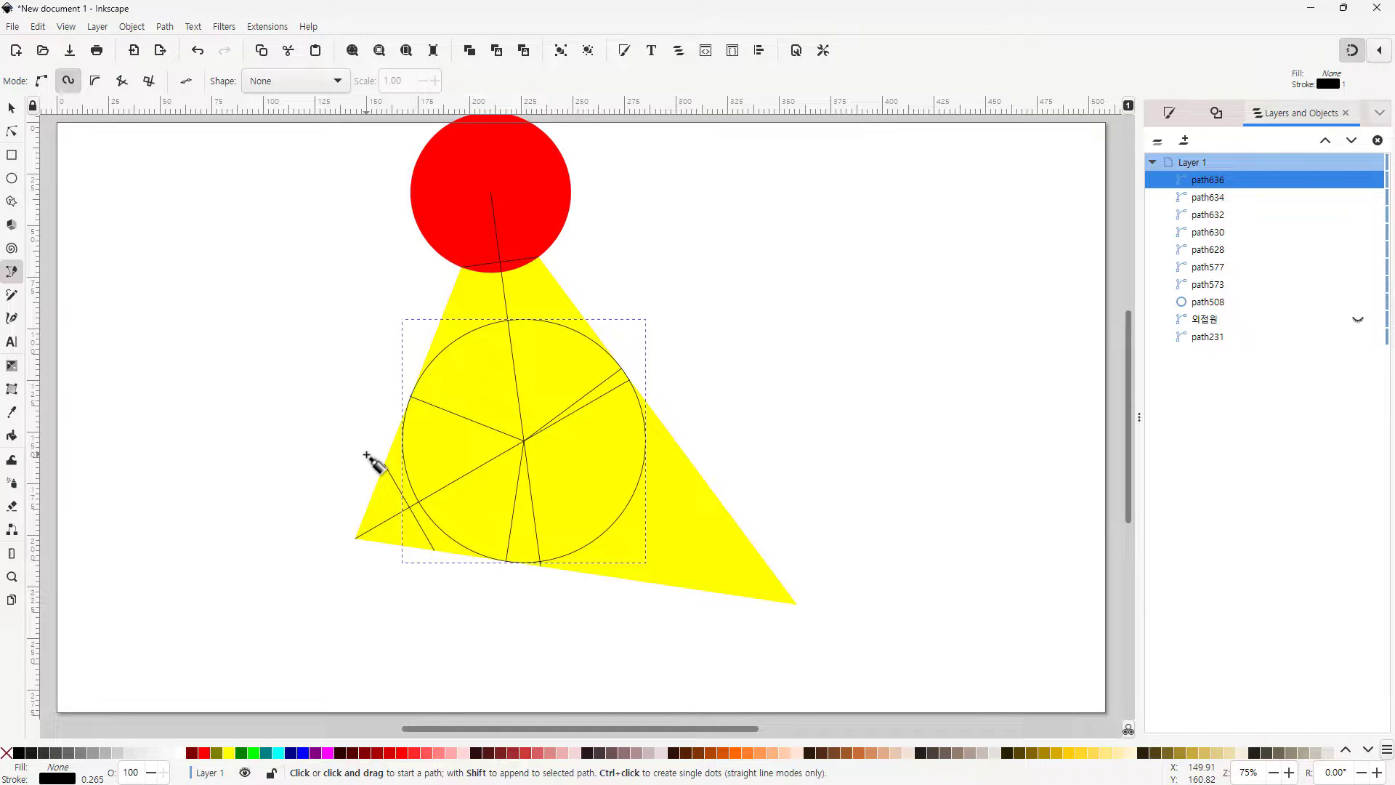
Select the red circle at the triangle's top vertex and hide it
{"action": "left_click", "coordinate": [11, 108]}
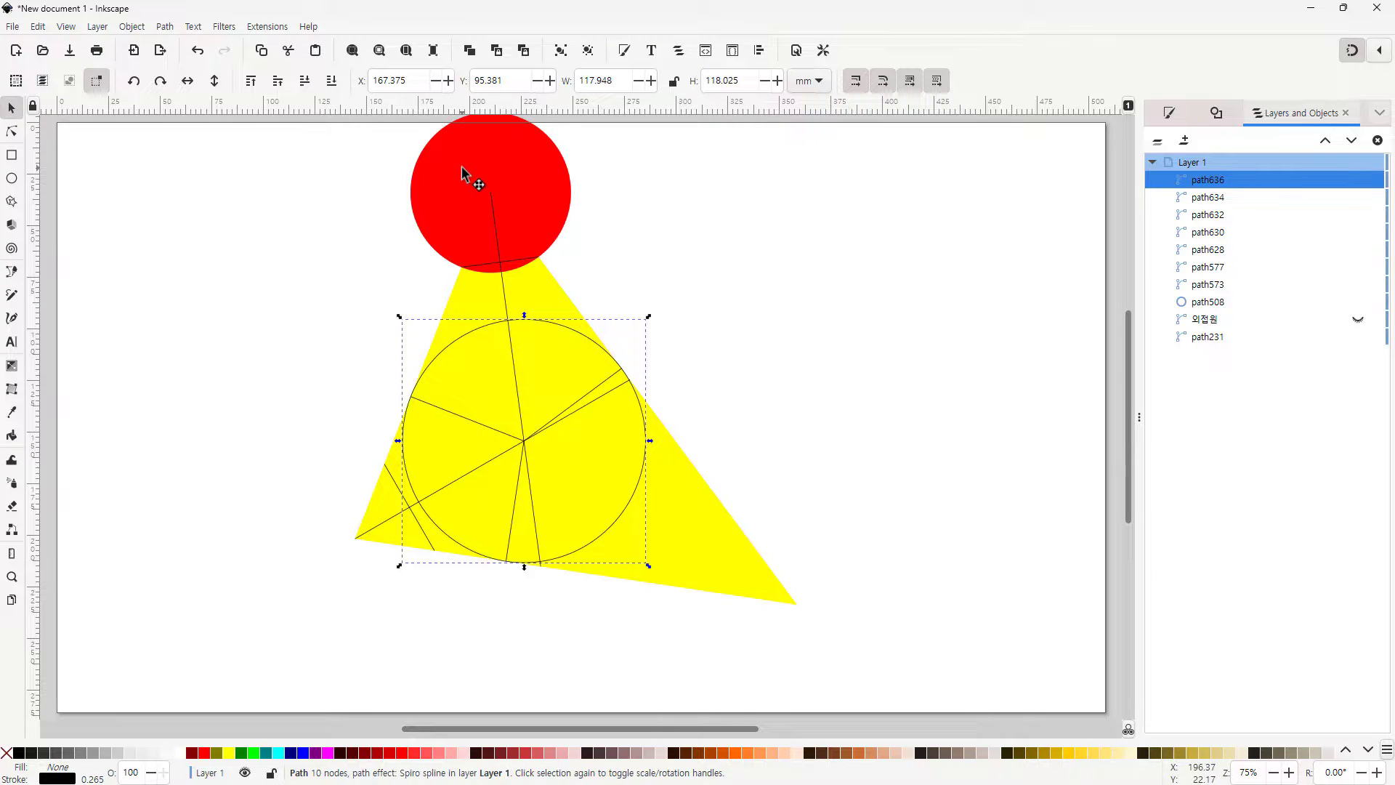
{"action": "left_click", "coordinate": [463, 173]}
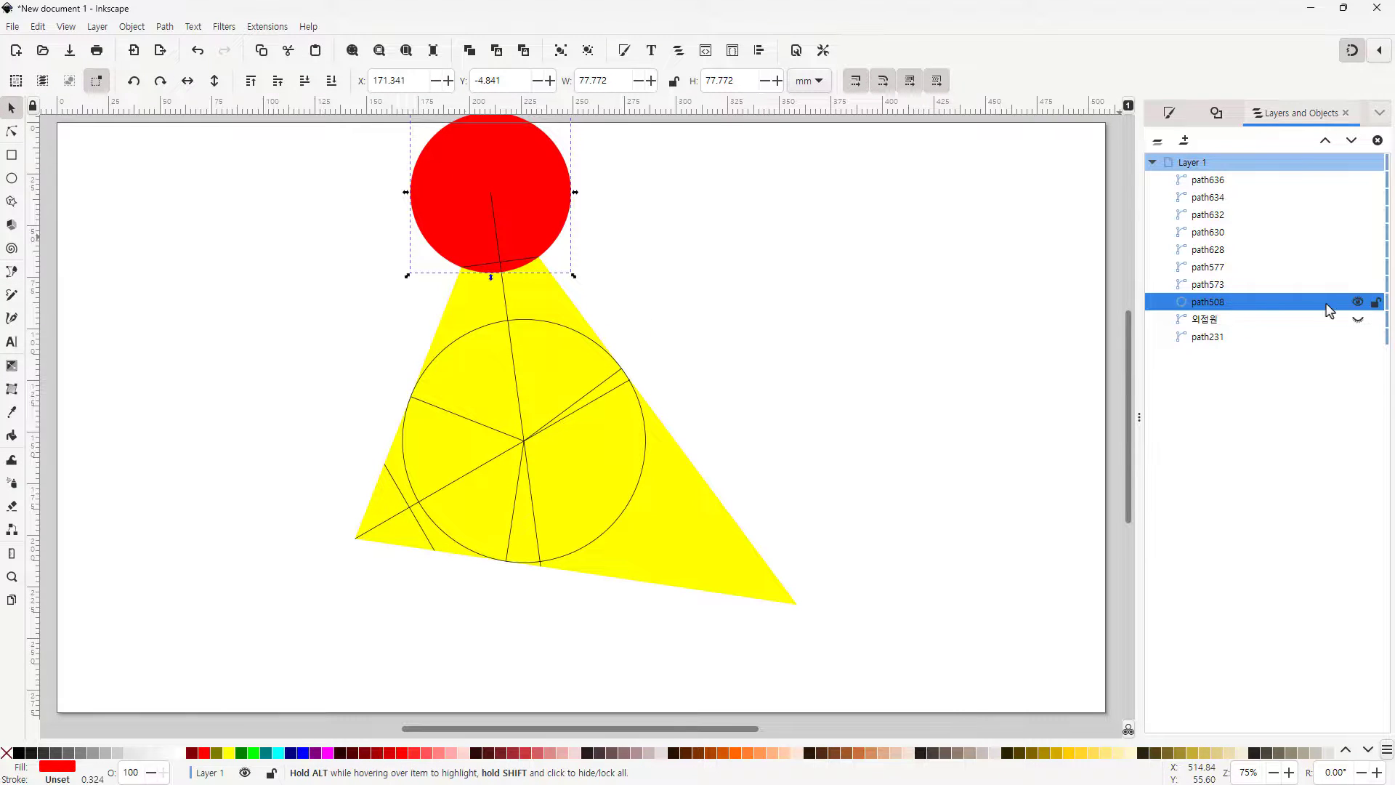
{"action": "left_click", "coordinate": [1359, 303]}
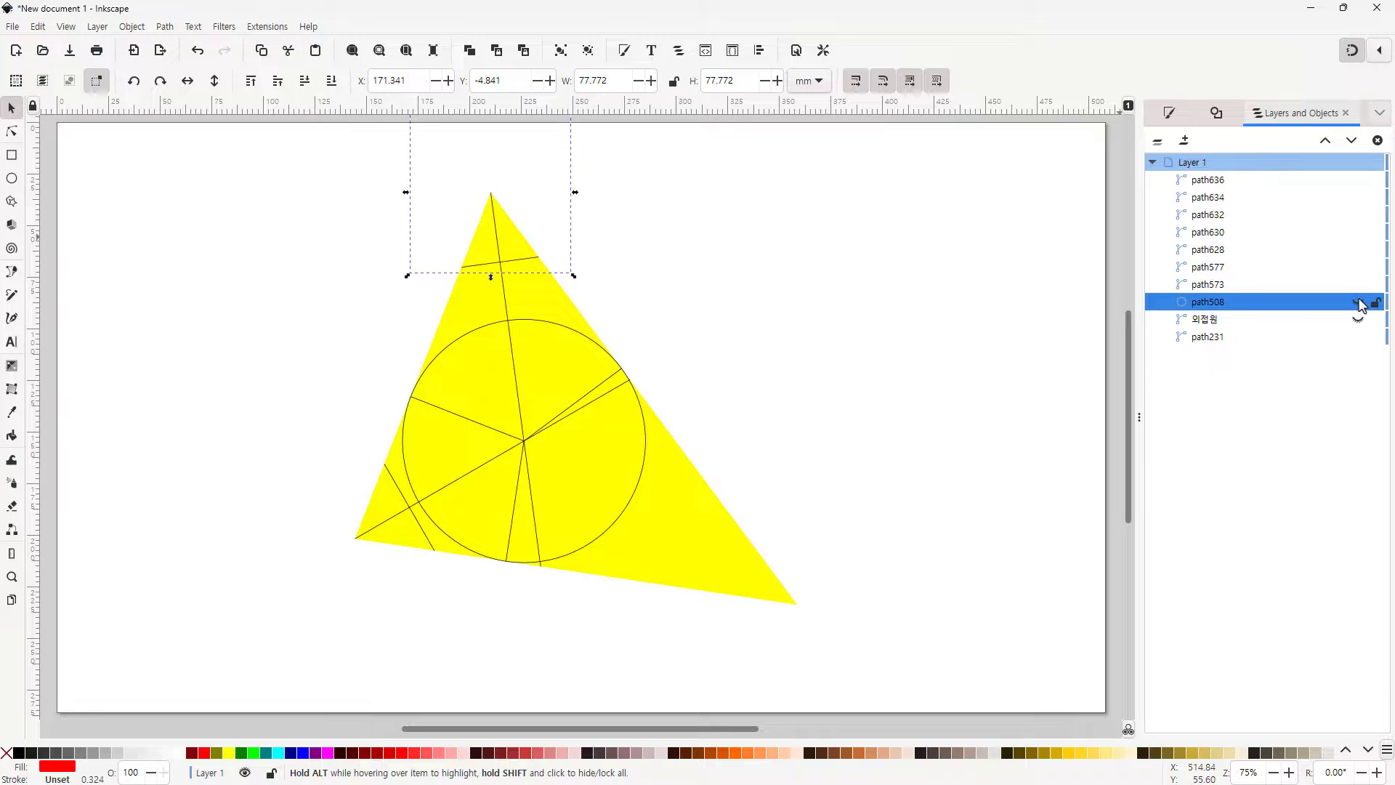
Hide the inscribed circle and all bisector and perpendicular construction lines, then make the circumscribed circle visible again
{"action": "left_click", "coordinate": [1219, 181]}
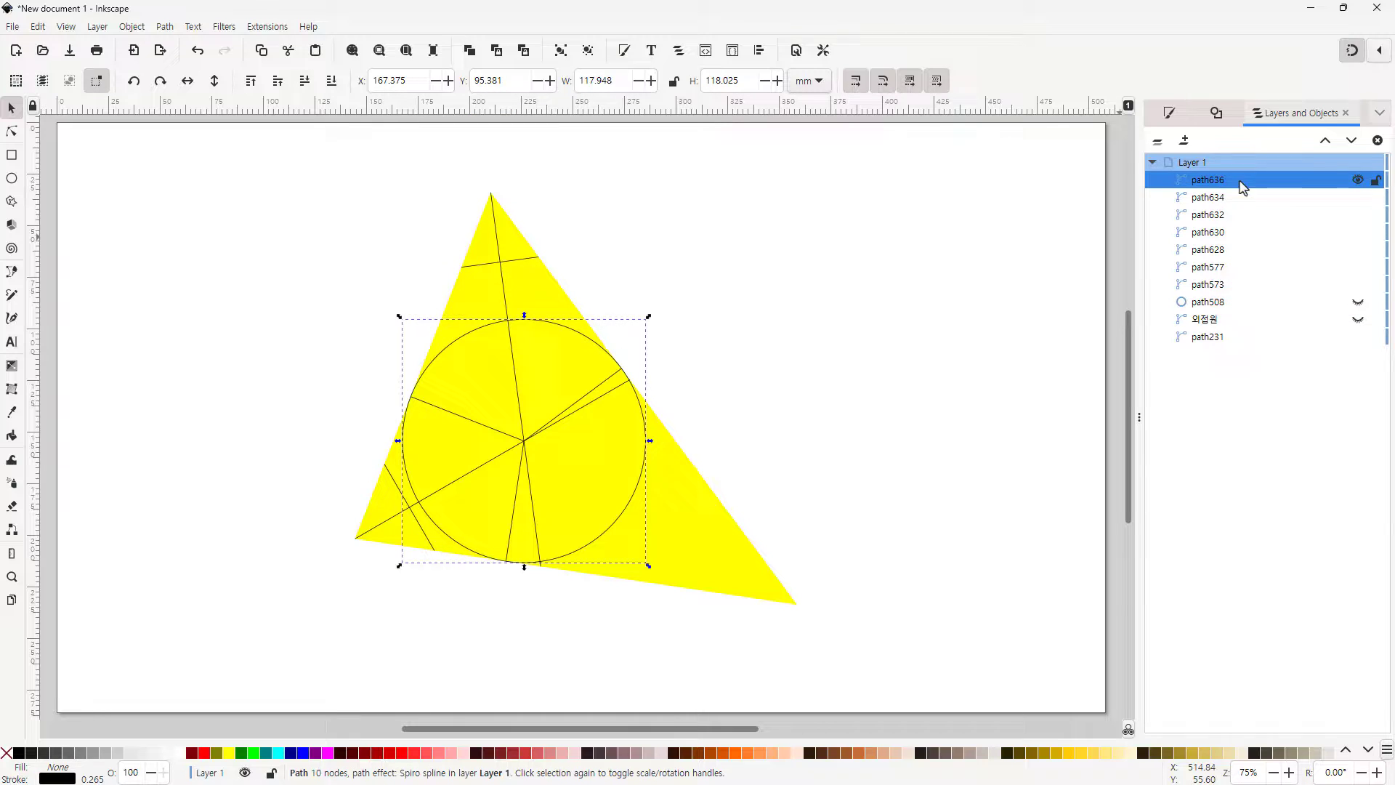
{"action": "left_click", "coordinate": [1224, 198]}
{"action": "left_click", "coordinate": [1224, 286], "text": "shift"}
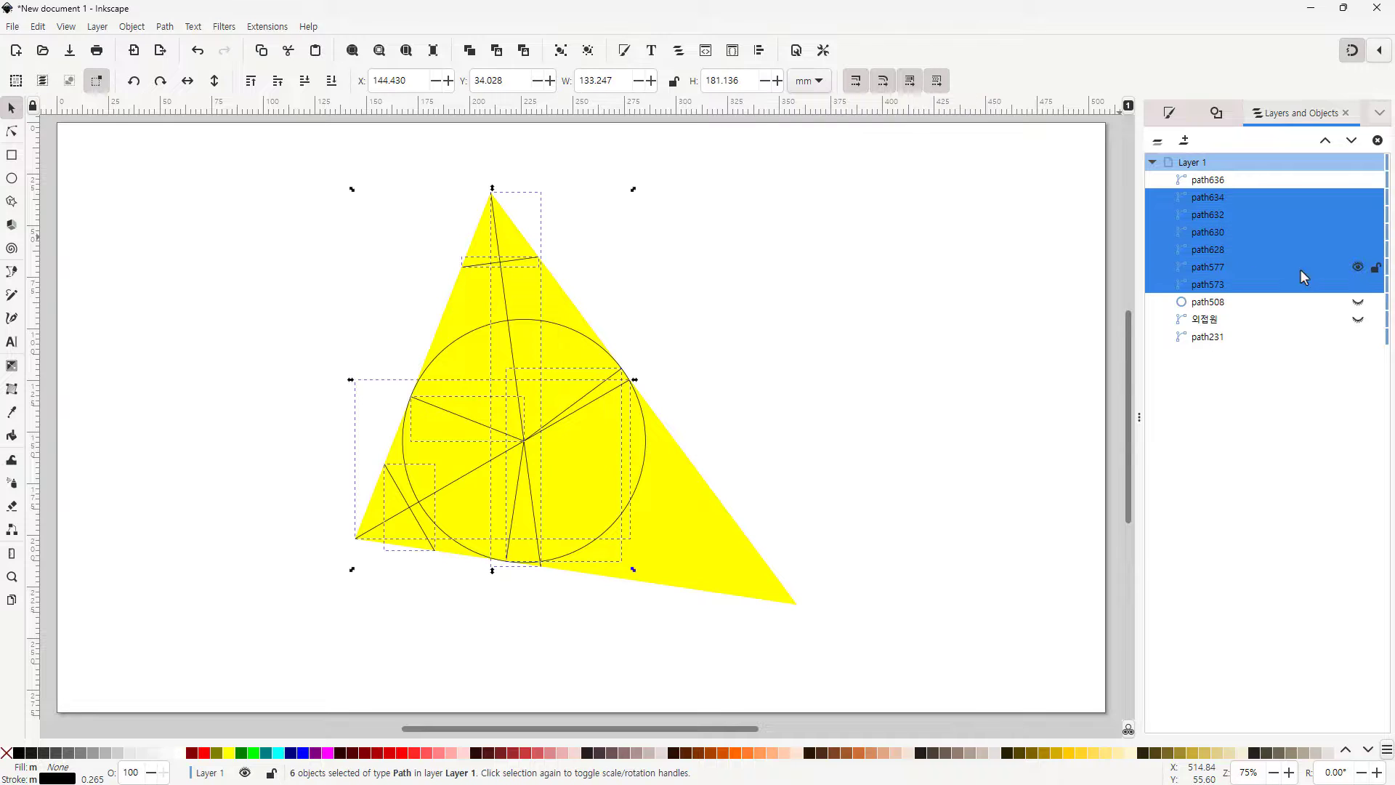
{"action": "left_click", "coordinate": [1358, 269]}
{"action": "left_click", "coordinate": [1359, 268]}
{"action": "left_click_drag", "start_coordinate": [1358, 274], "coordinate": [1293, 230]}
{"action": "left_click", "coordinate": [1021, 397]}
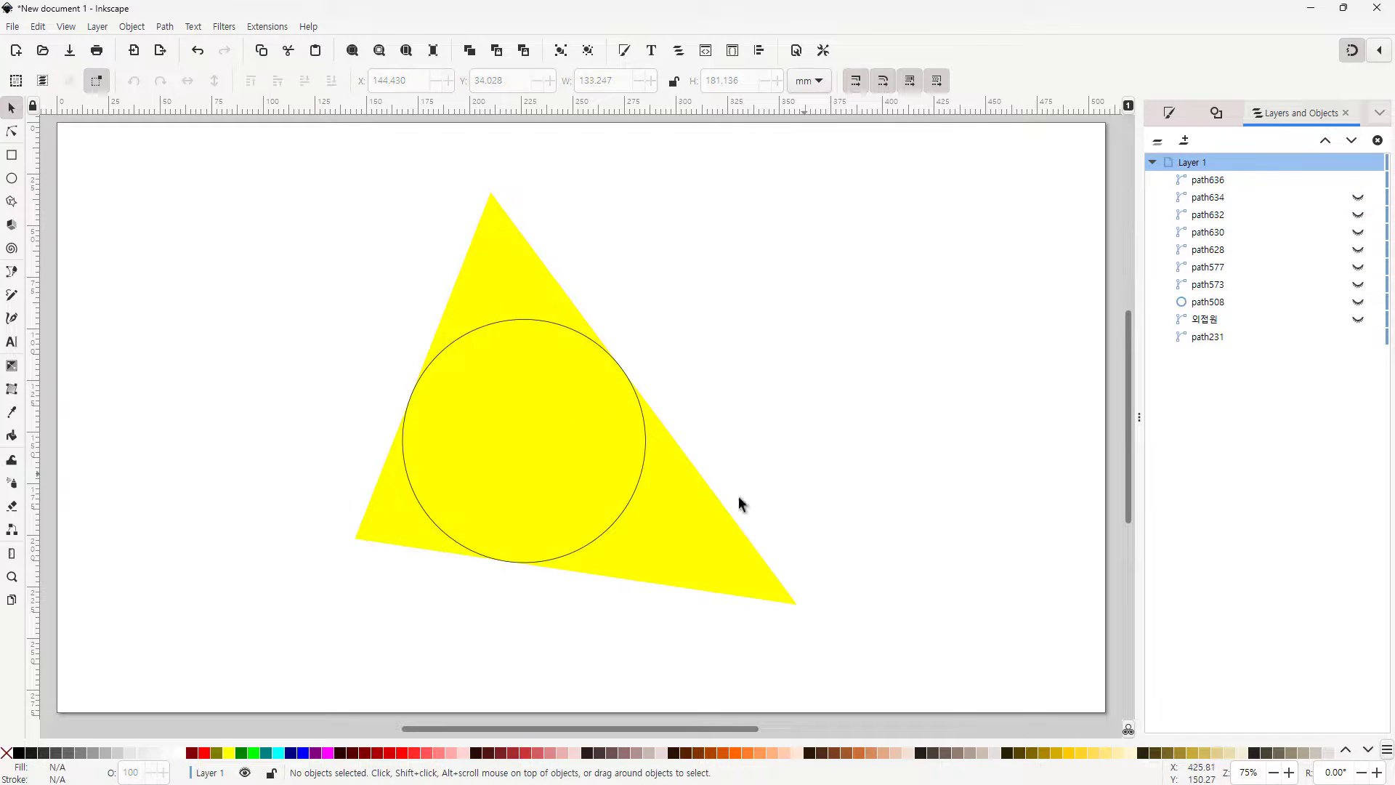
{"action": "left_click", "coordinate": [1212, 321]}
{"action": "left_click", "coordinate": [1358, 320]}
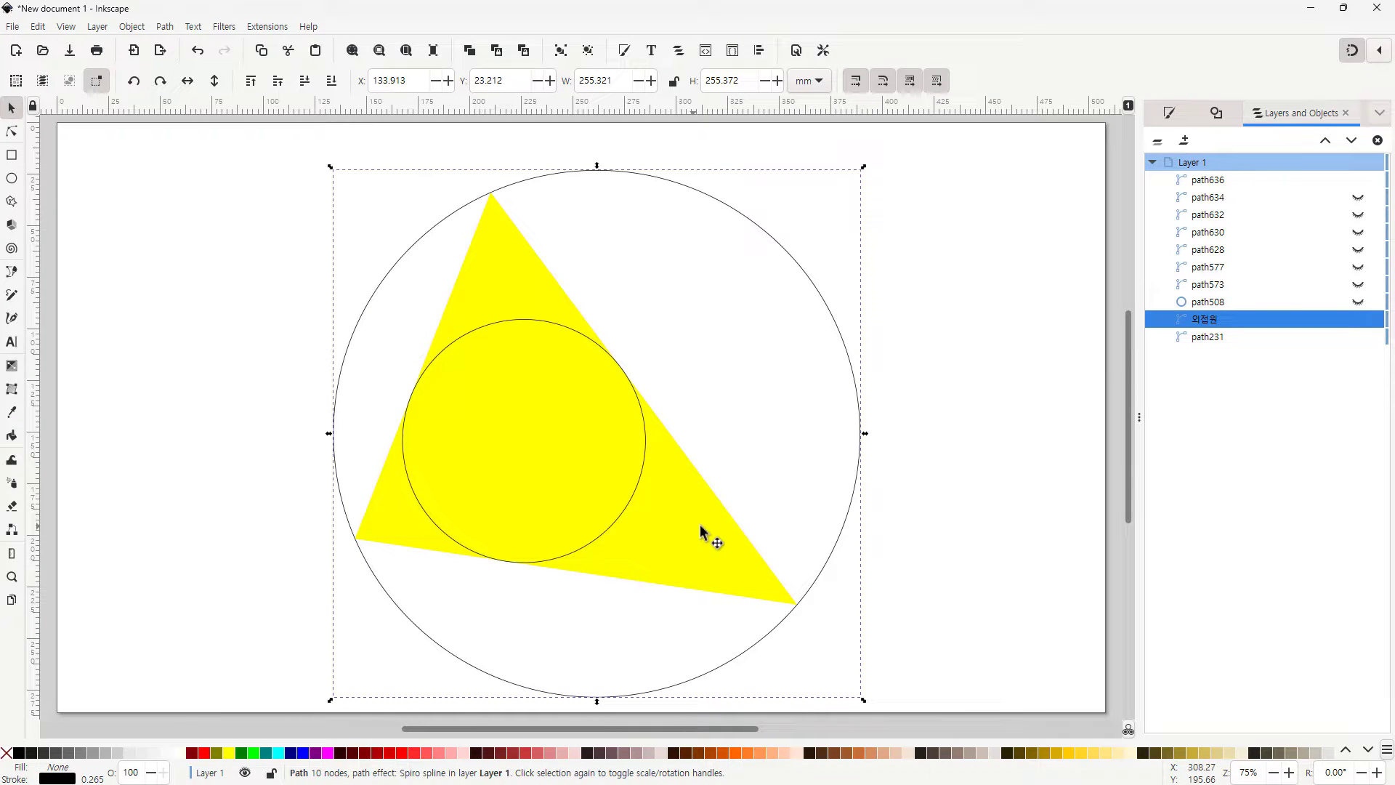
Give the triangle a flat black stroke and lower its fill's alpha so the yellow becomes semi-transparent
{"action": "left_click", "coordinate": [1200, 338]}
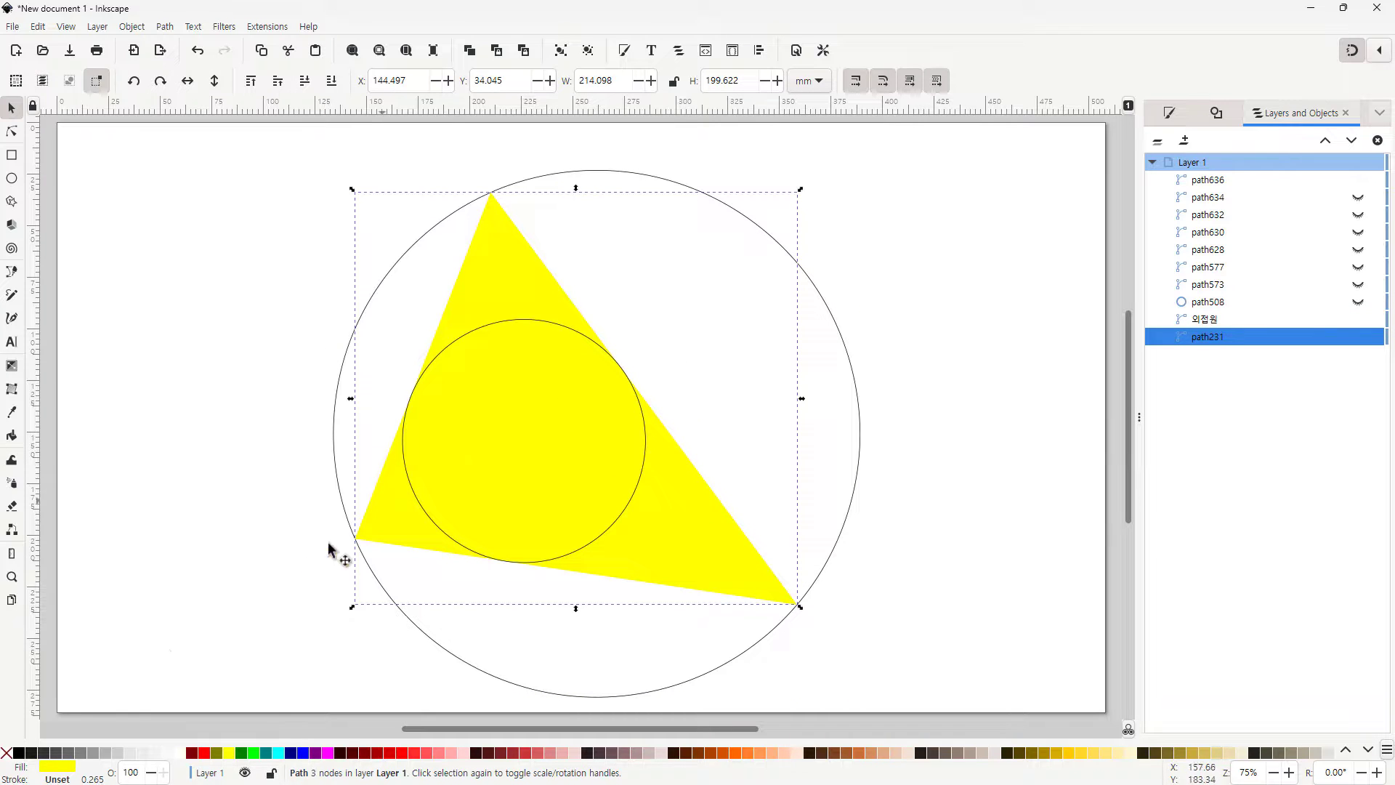
{"action": "left_click", "coordinate": [57, 779]}
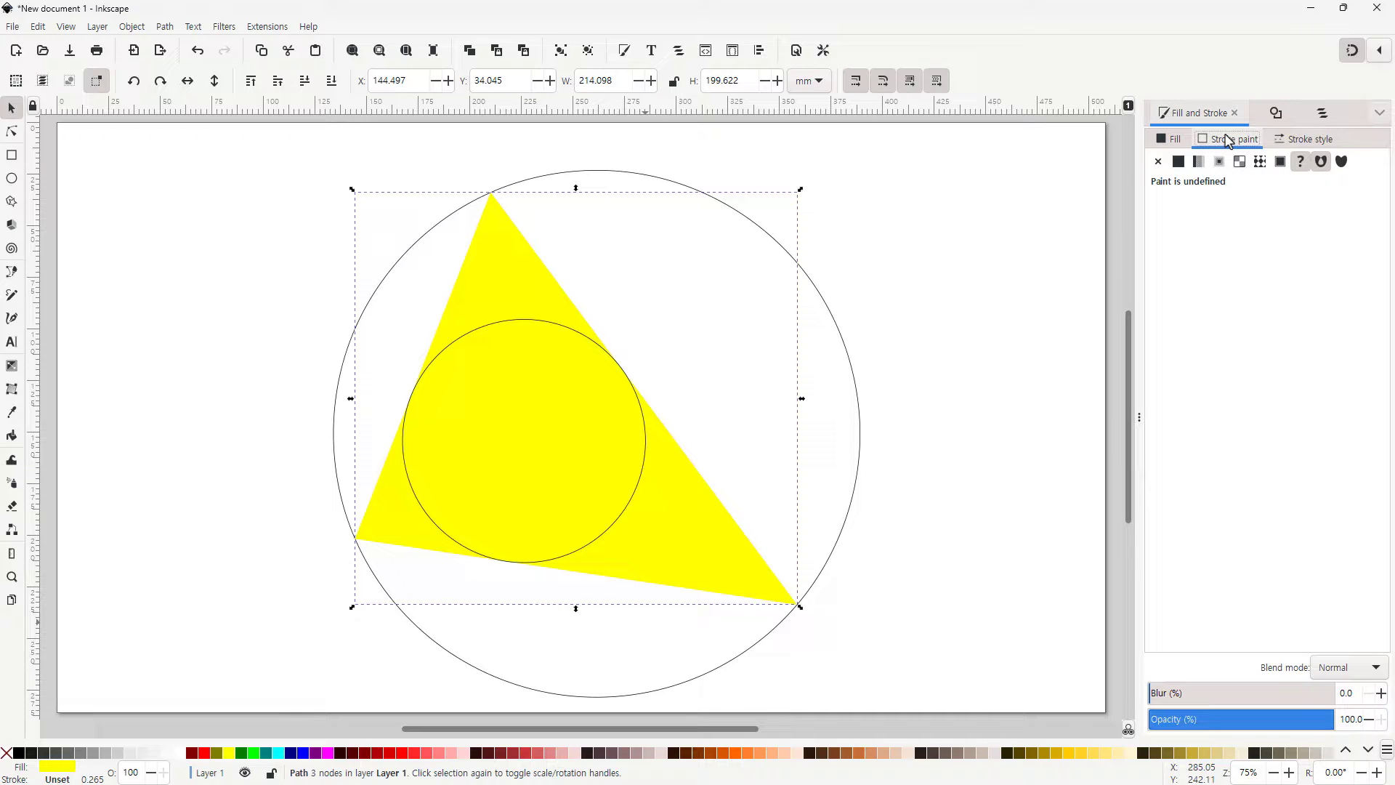
{"action": "left_click", "coordinate": [1179, 161]}
{"action": "left_click", "coordinate": [1170, 138]}
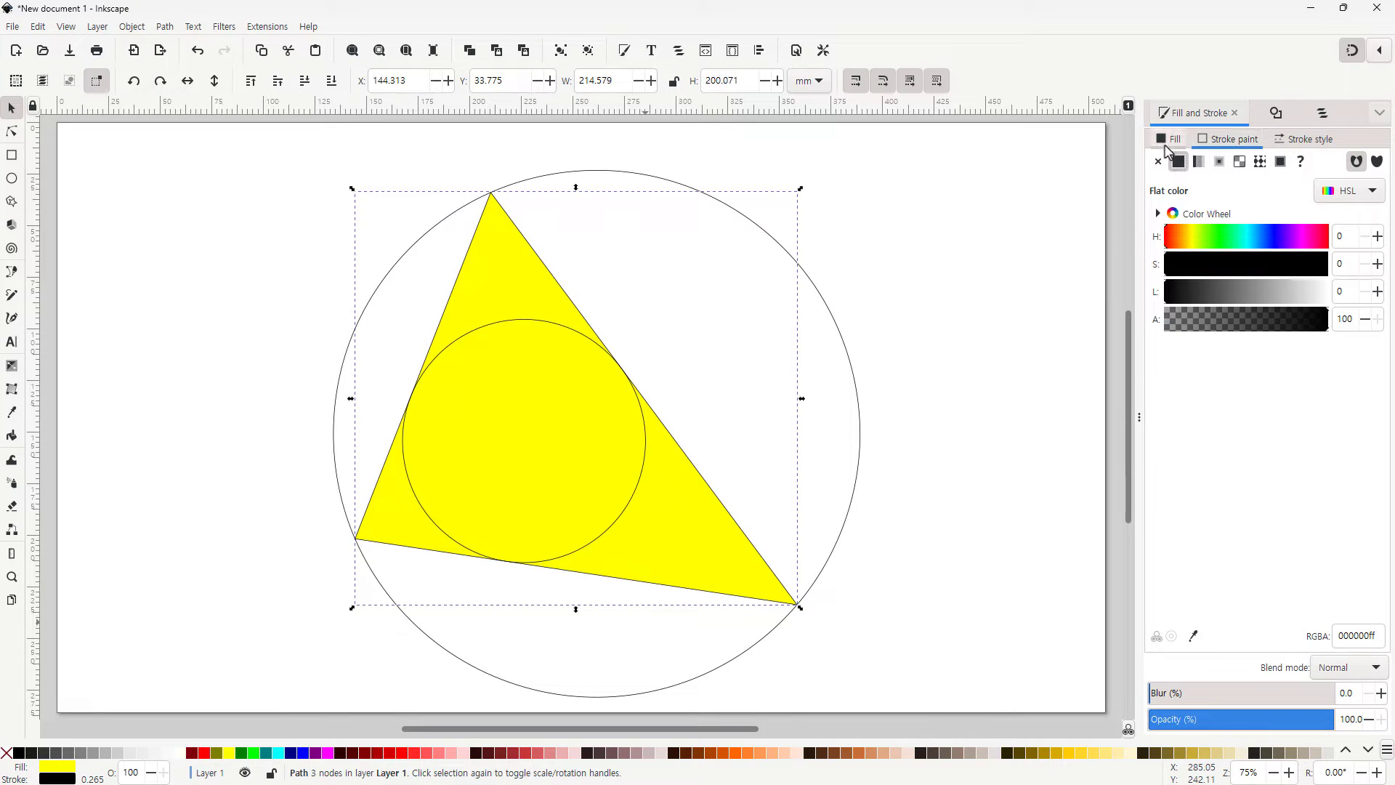
{"action": "left_click_drag", "start_coordinate": [1290, 318], "coordinate": [1216, 329]}
{"action": "left_click", "coordinate": [999, 404]}
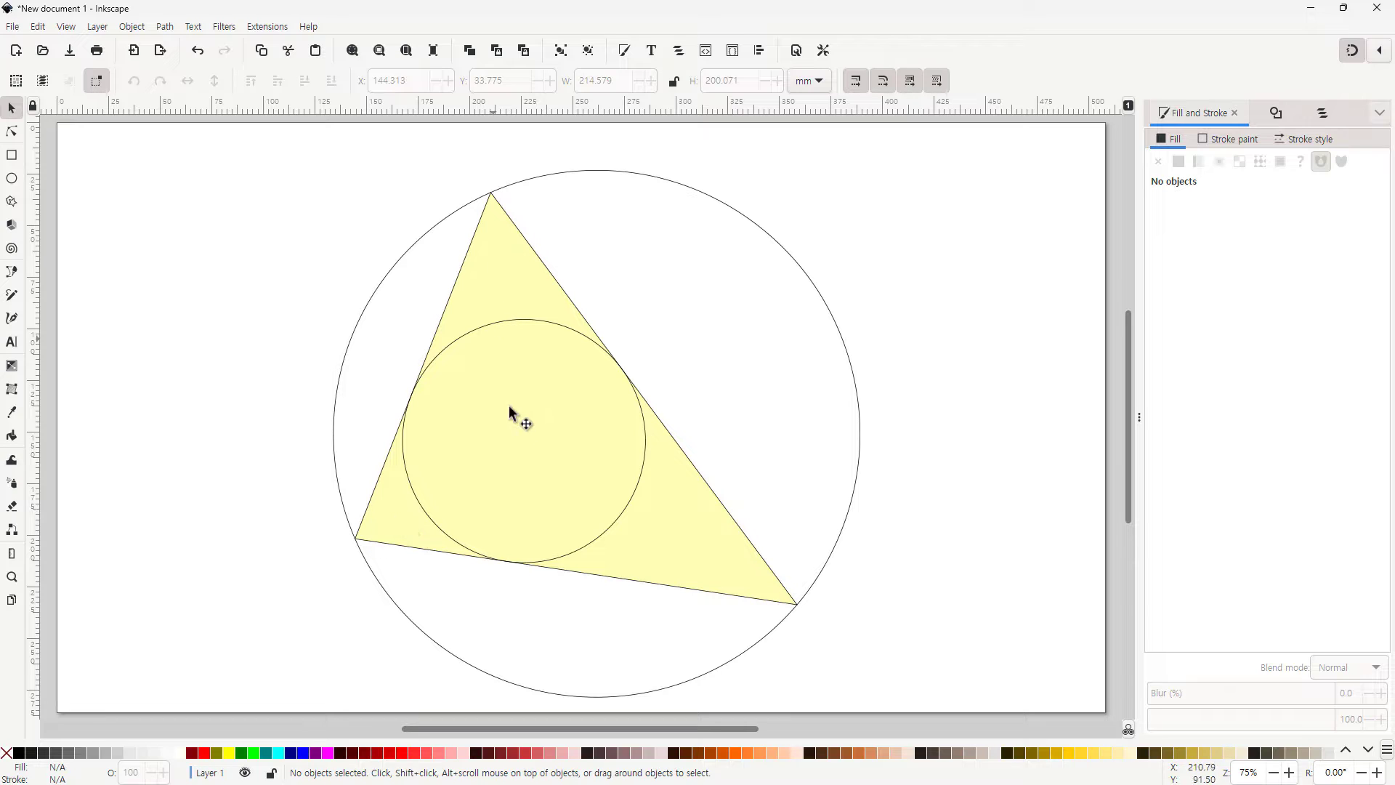
Select the hidden construction lines in the objects list to check where they lie on the canvas
{"action": "left_click", "coordinate": [1322, 113]}
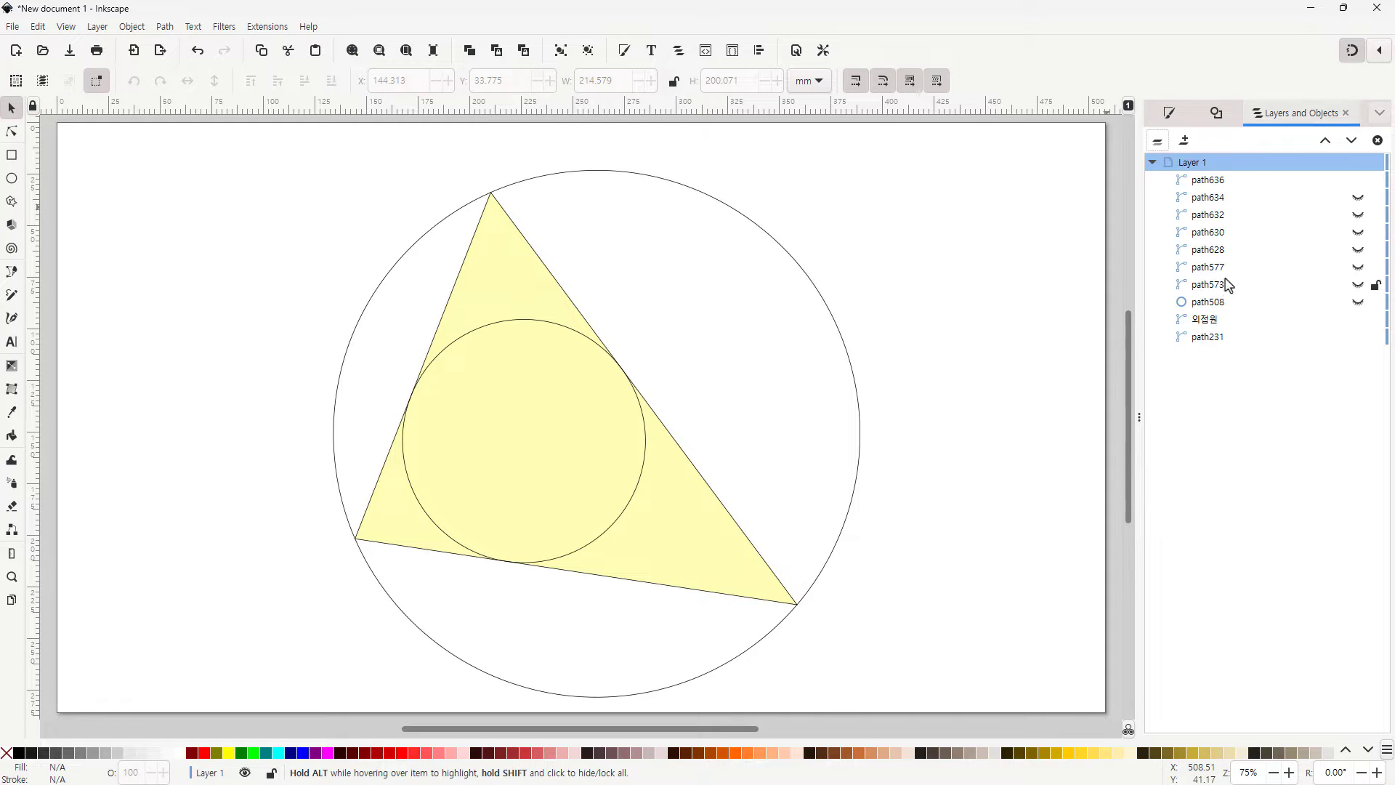
{"action": "left_click", "coordinate": [1250, 231]}
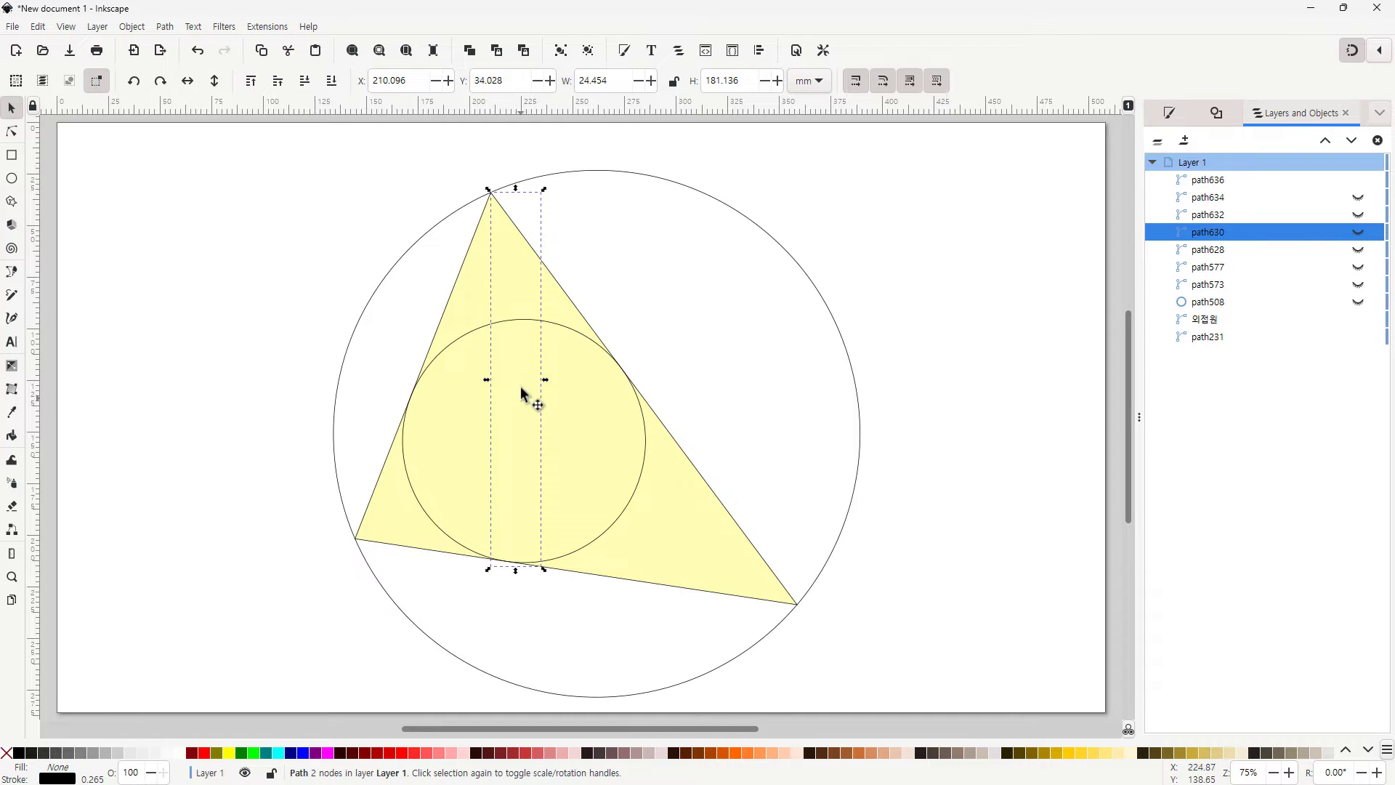
{"action": "left_click", "coordinate": [1221, 256]}
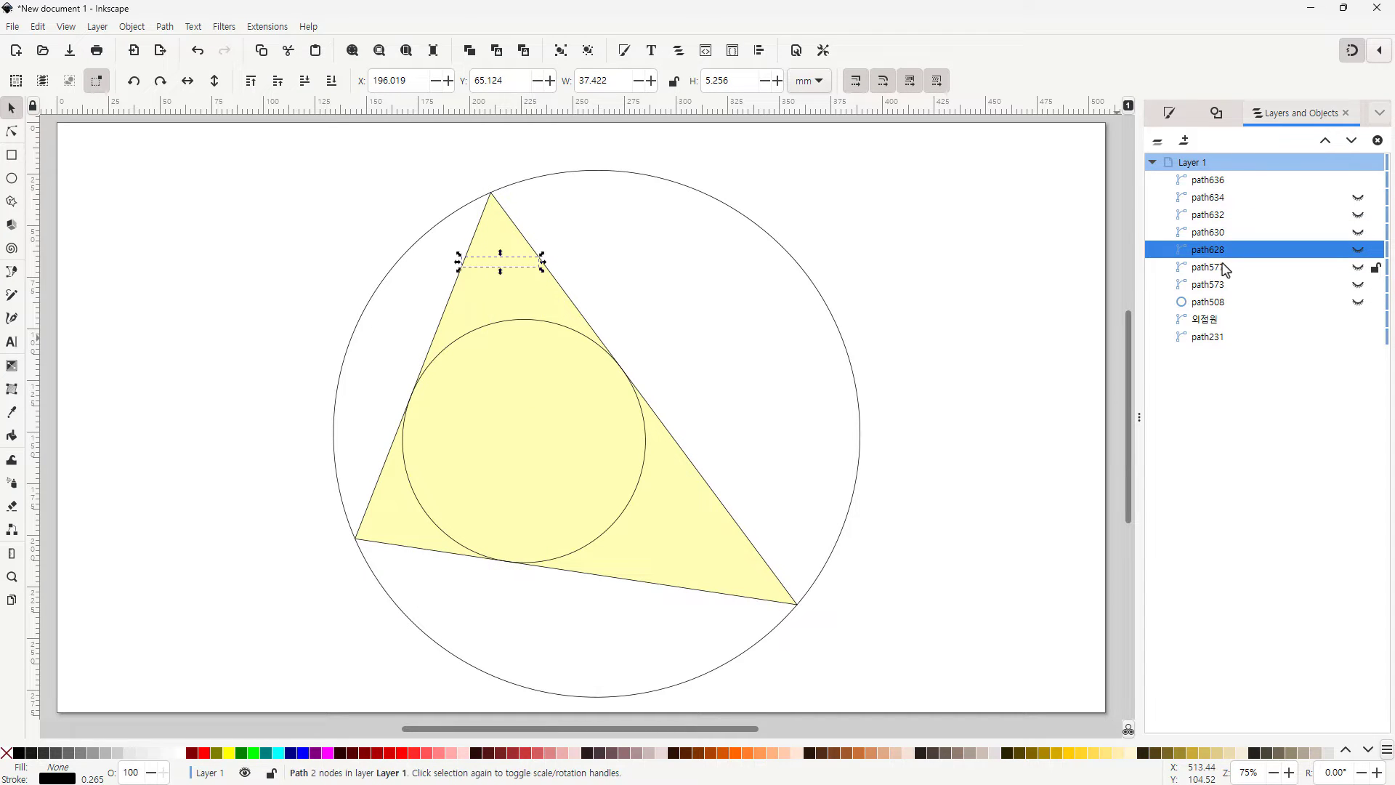
{"action": "left_click", "coordinate": [1047, 432]}
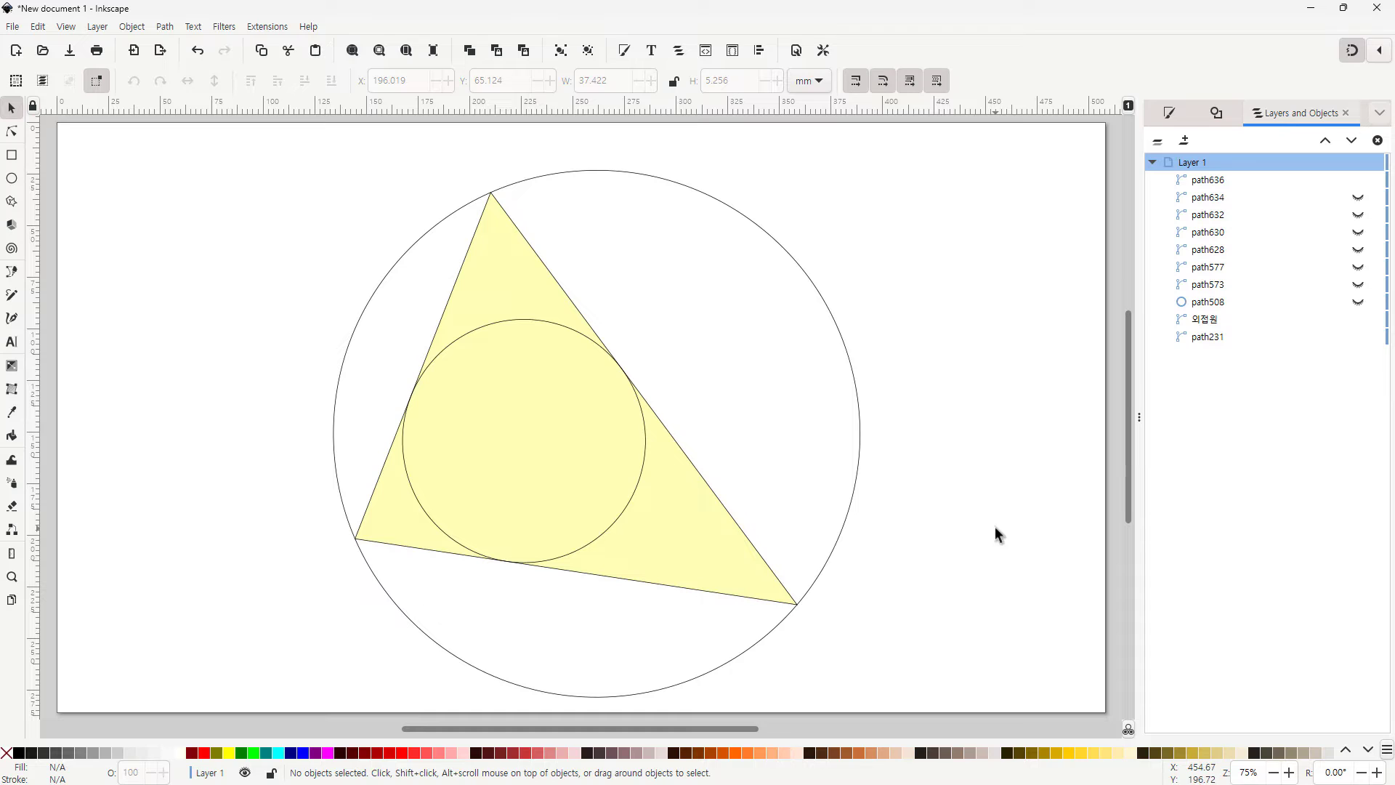